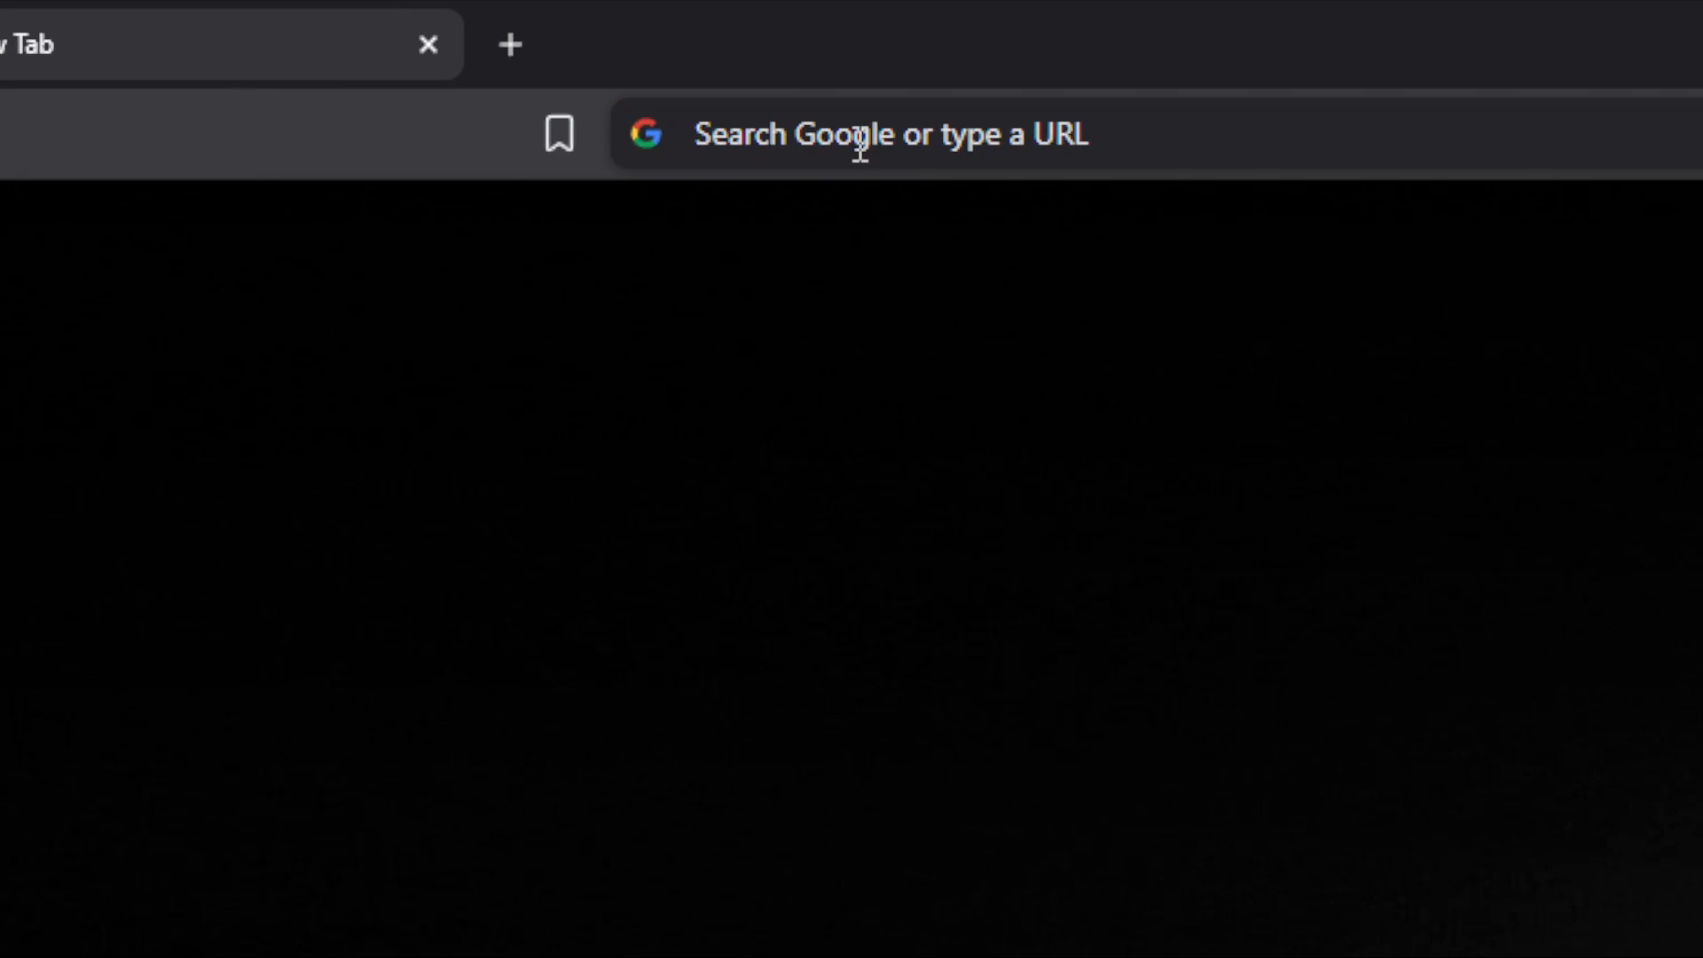
# Open the canva.com website in the browser
pyautogui.click(426, 57)
pyautogui.write('canva.cmo')
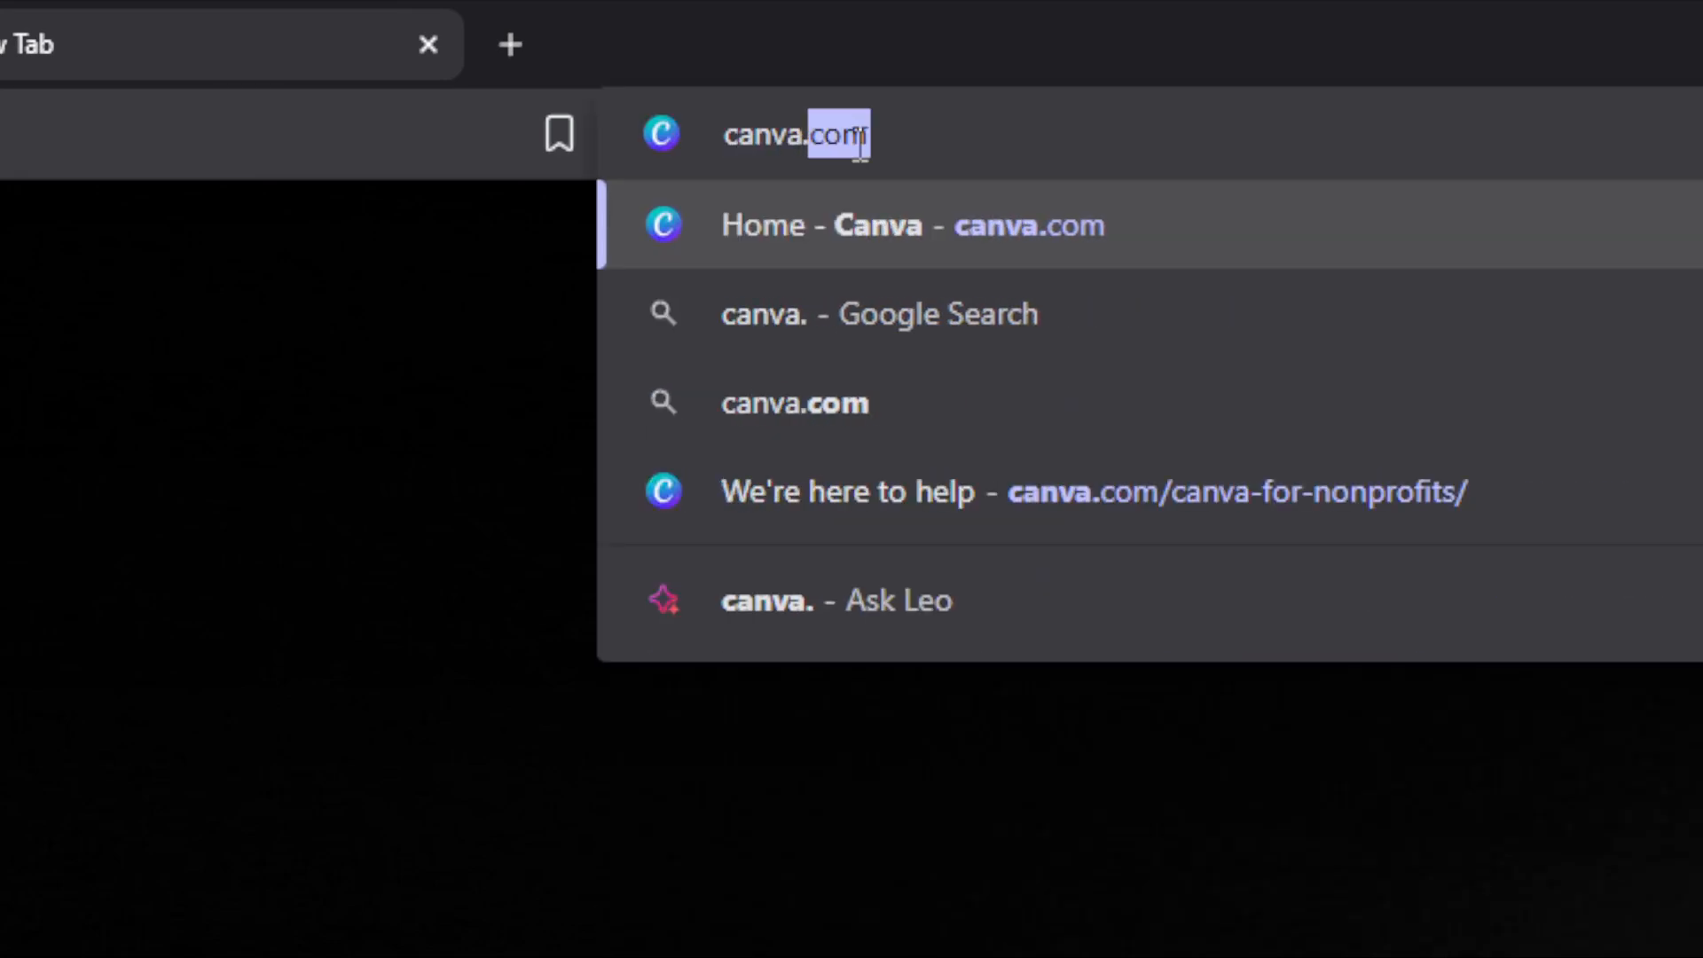
pyautogui.press('BackSpace')
pyautogui.press('BackSpace')
pyautogui.write('om')
pyautogui.press('Return')
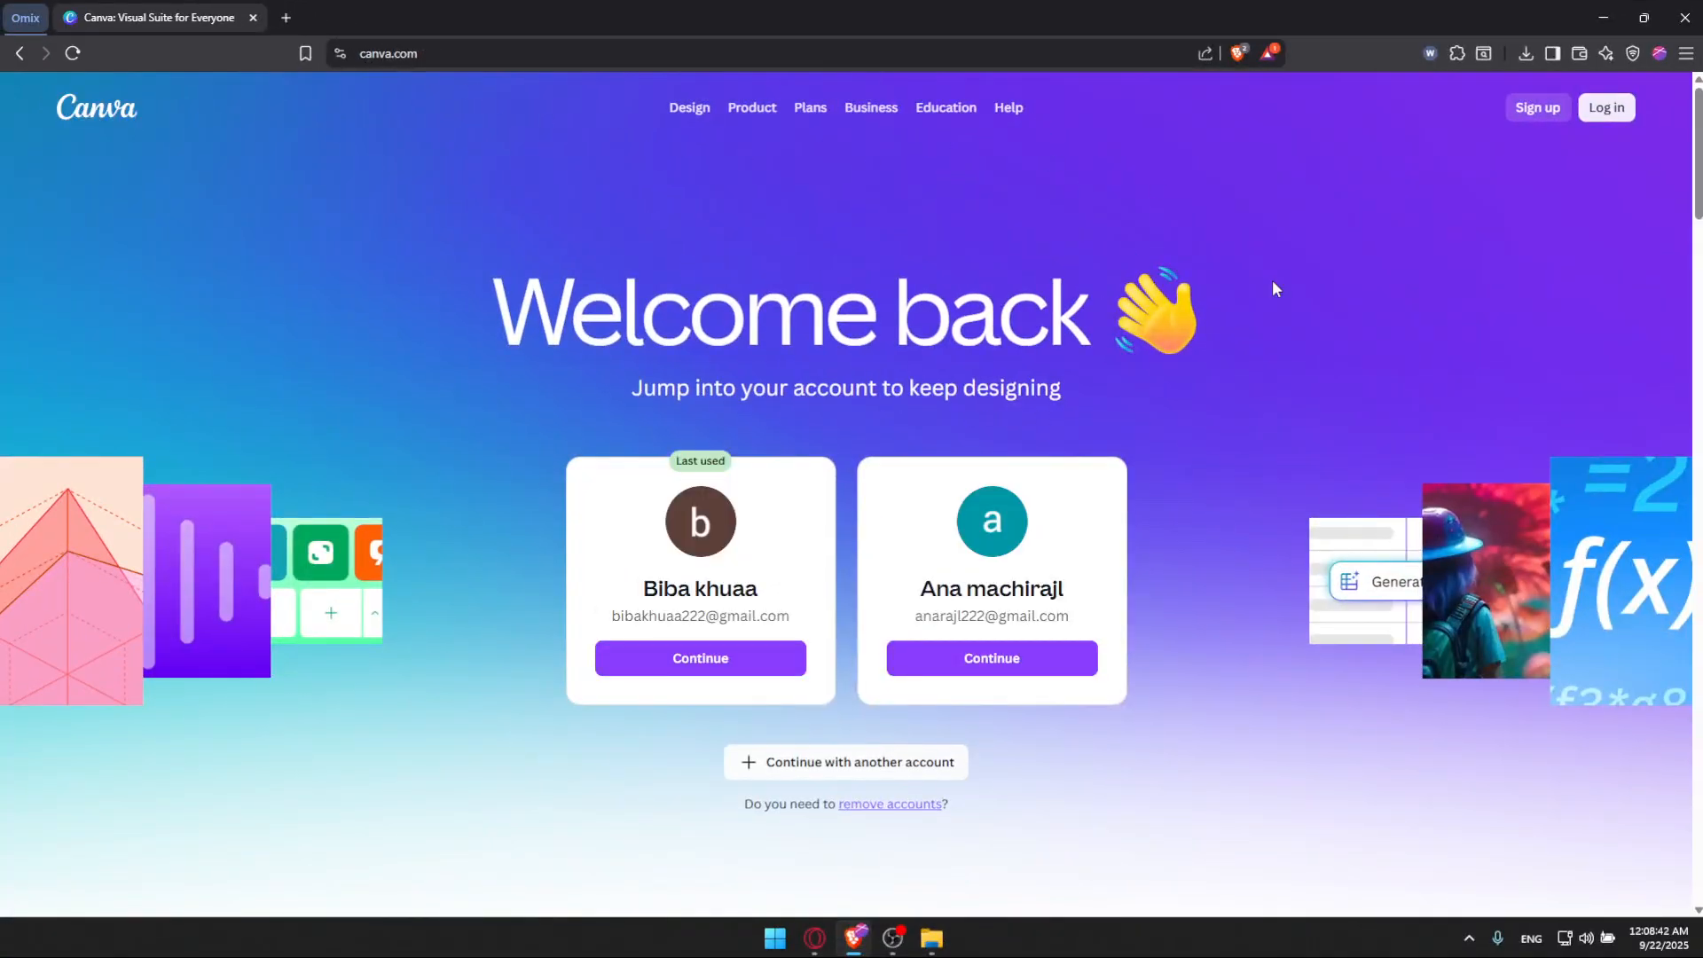
# Log in to Canva with the last used account through Google and dismiss the Canva Pro upgrade offer
pyautogui.scroll(-6, 954, 260)
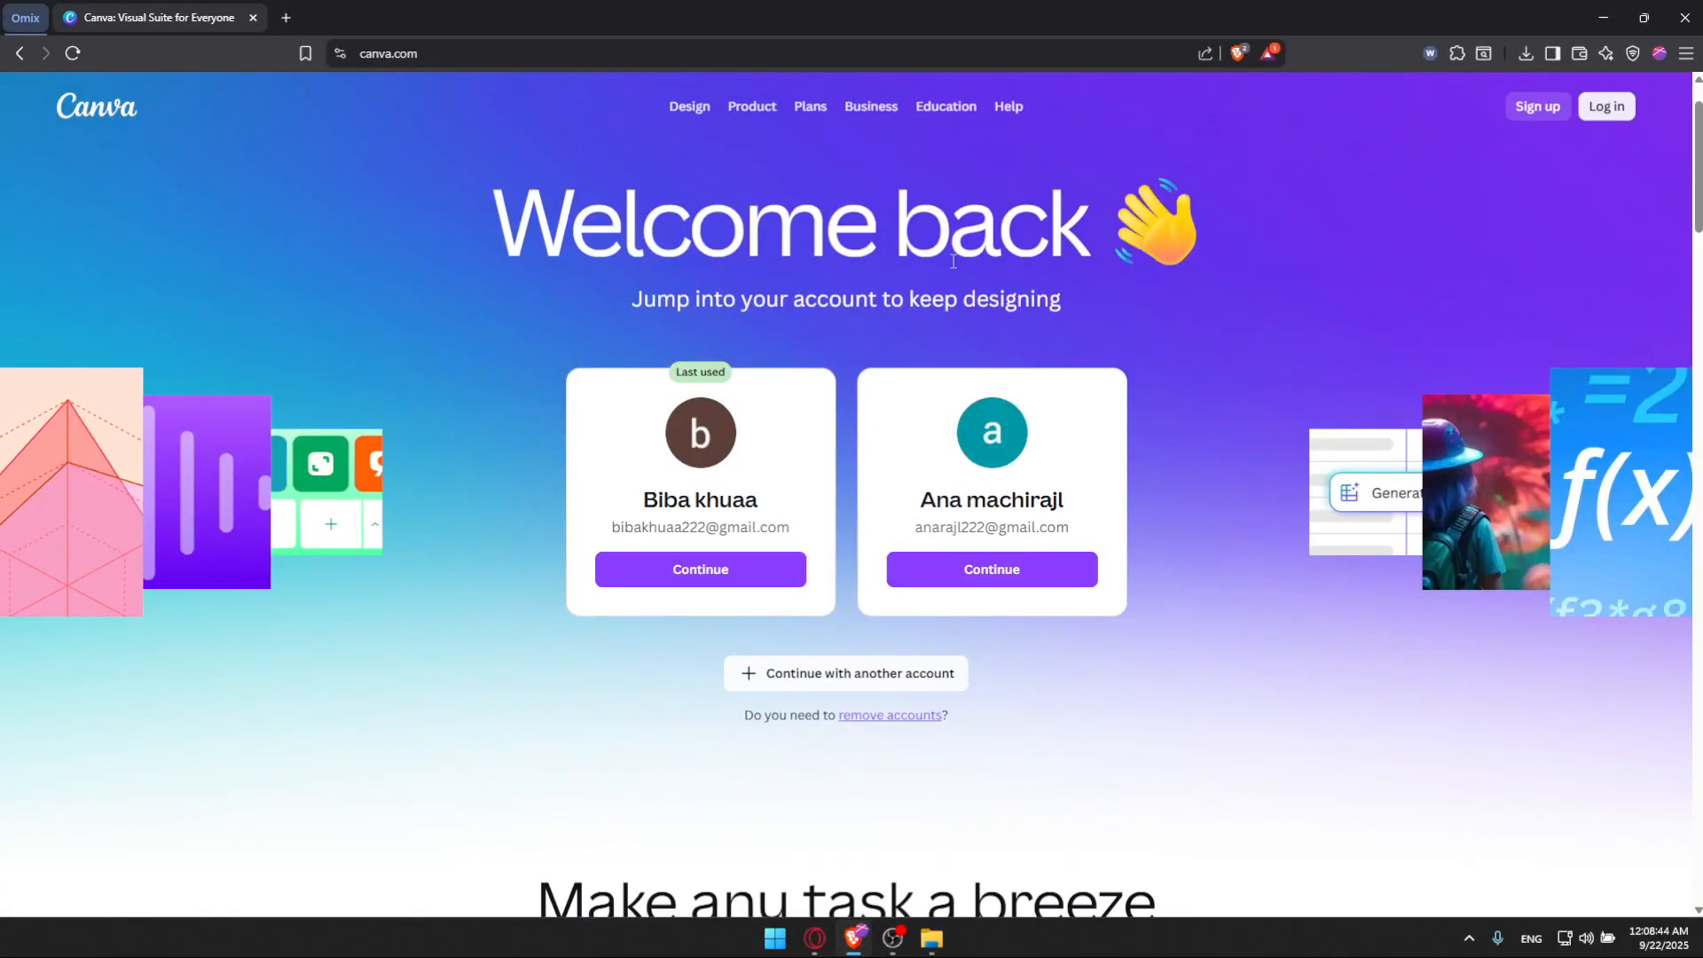
pyautogui.scroll(3, 954, 261)
pyautogui.scroll(-3, 953, 260)
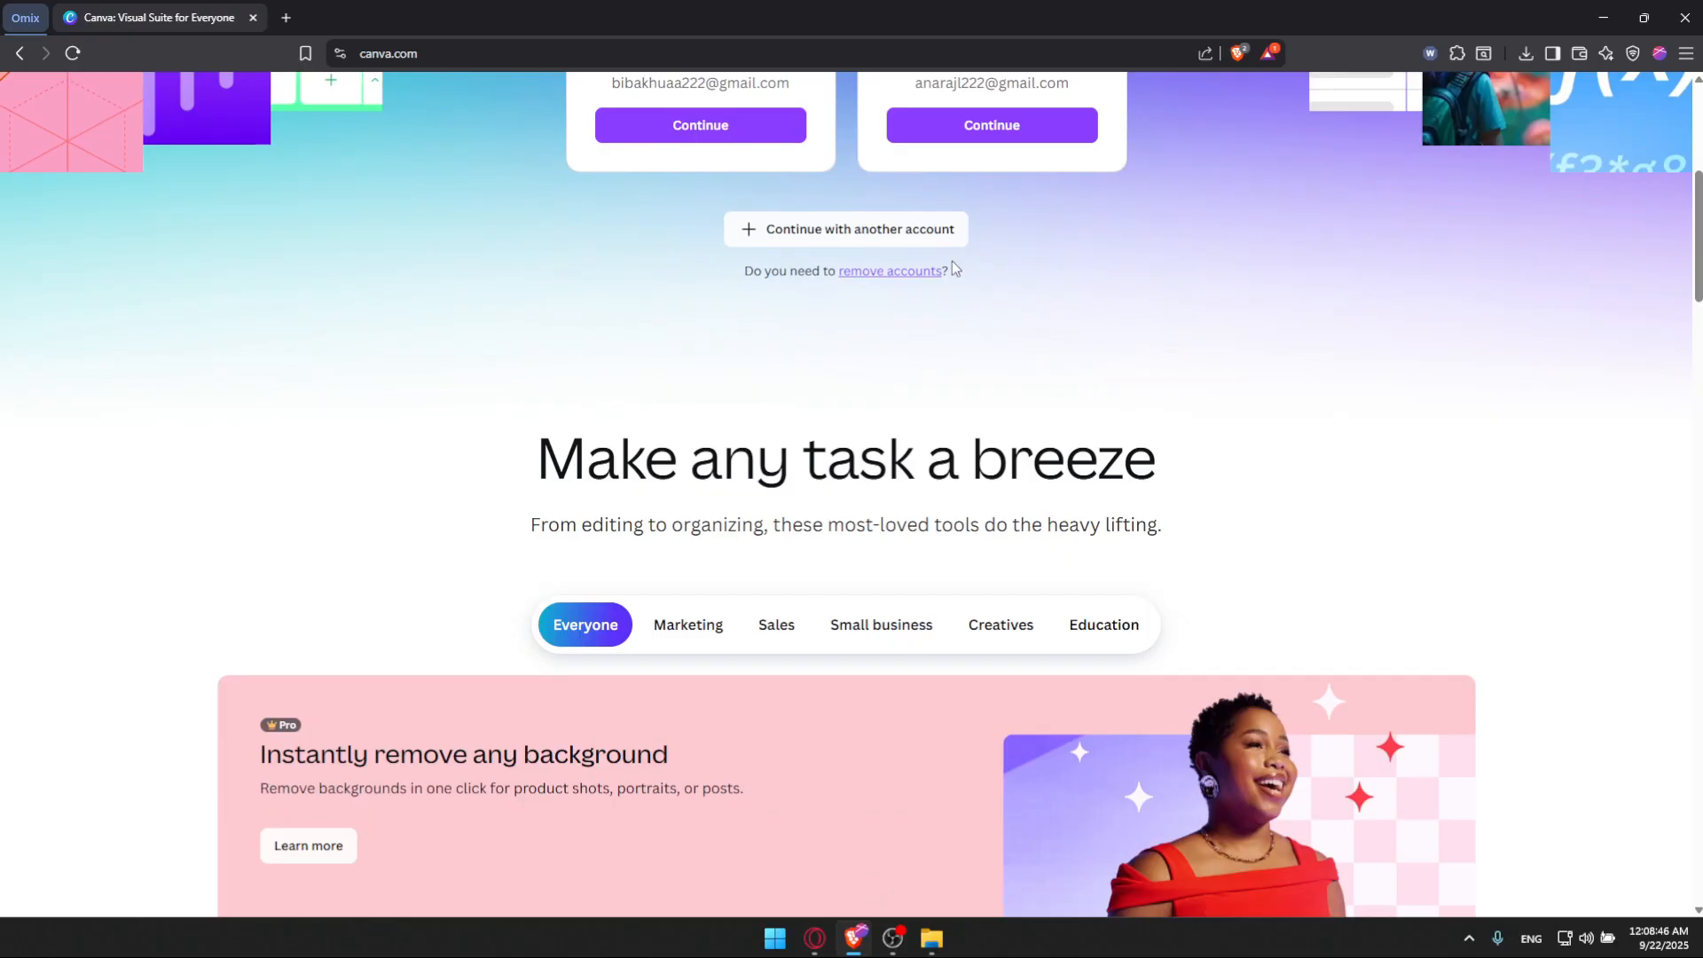
pyautogui.scroll(6, 951, 261)
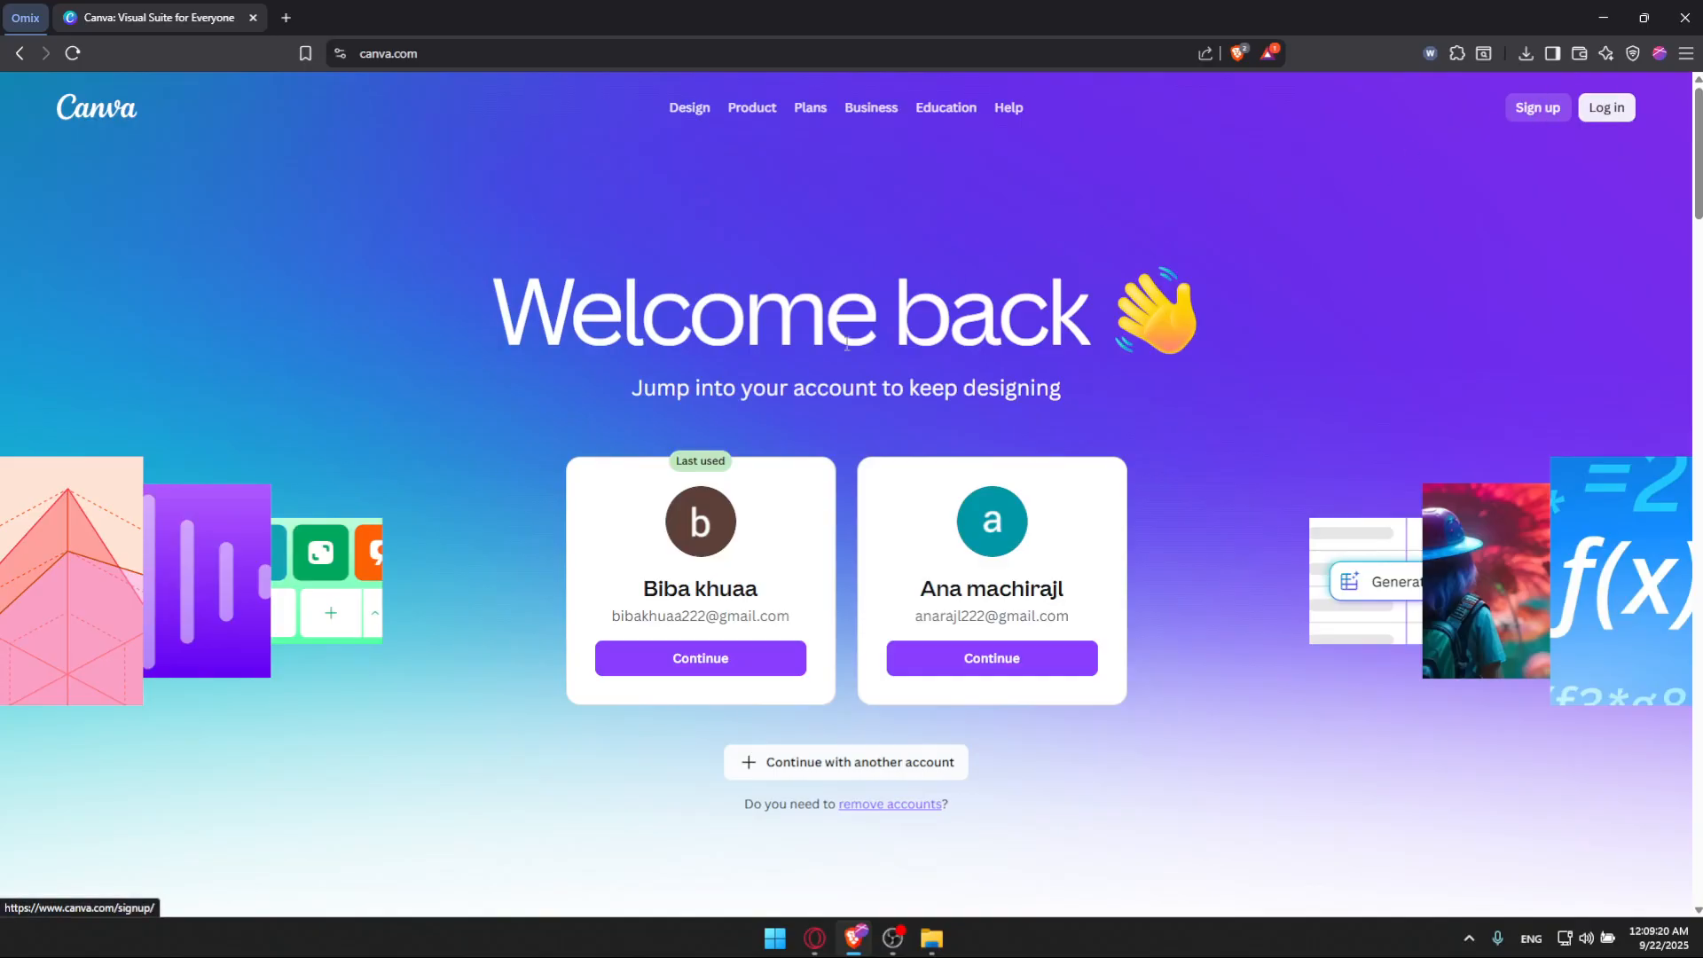
pyautogui.click(712, 661)
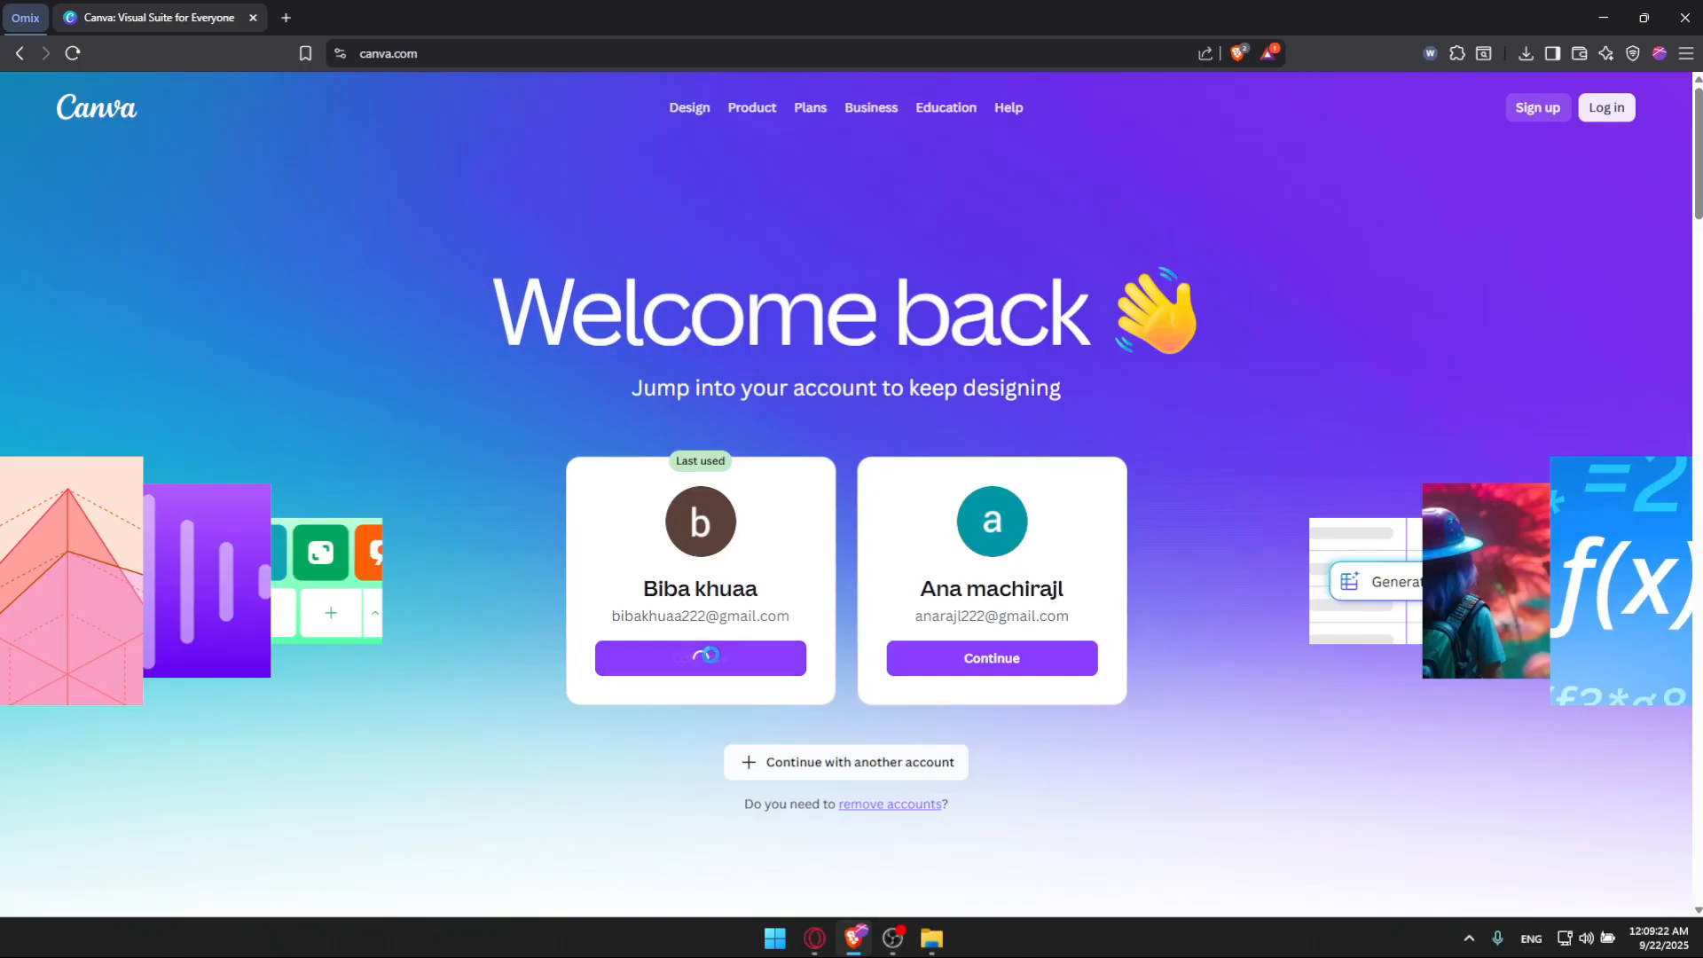
pyautogui.click(742, 390)
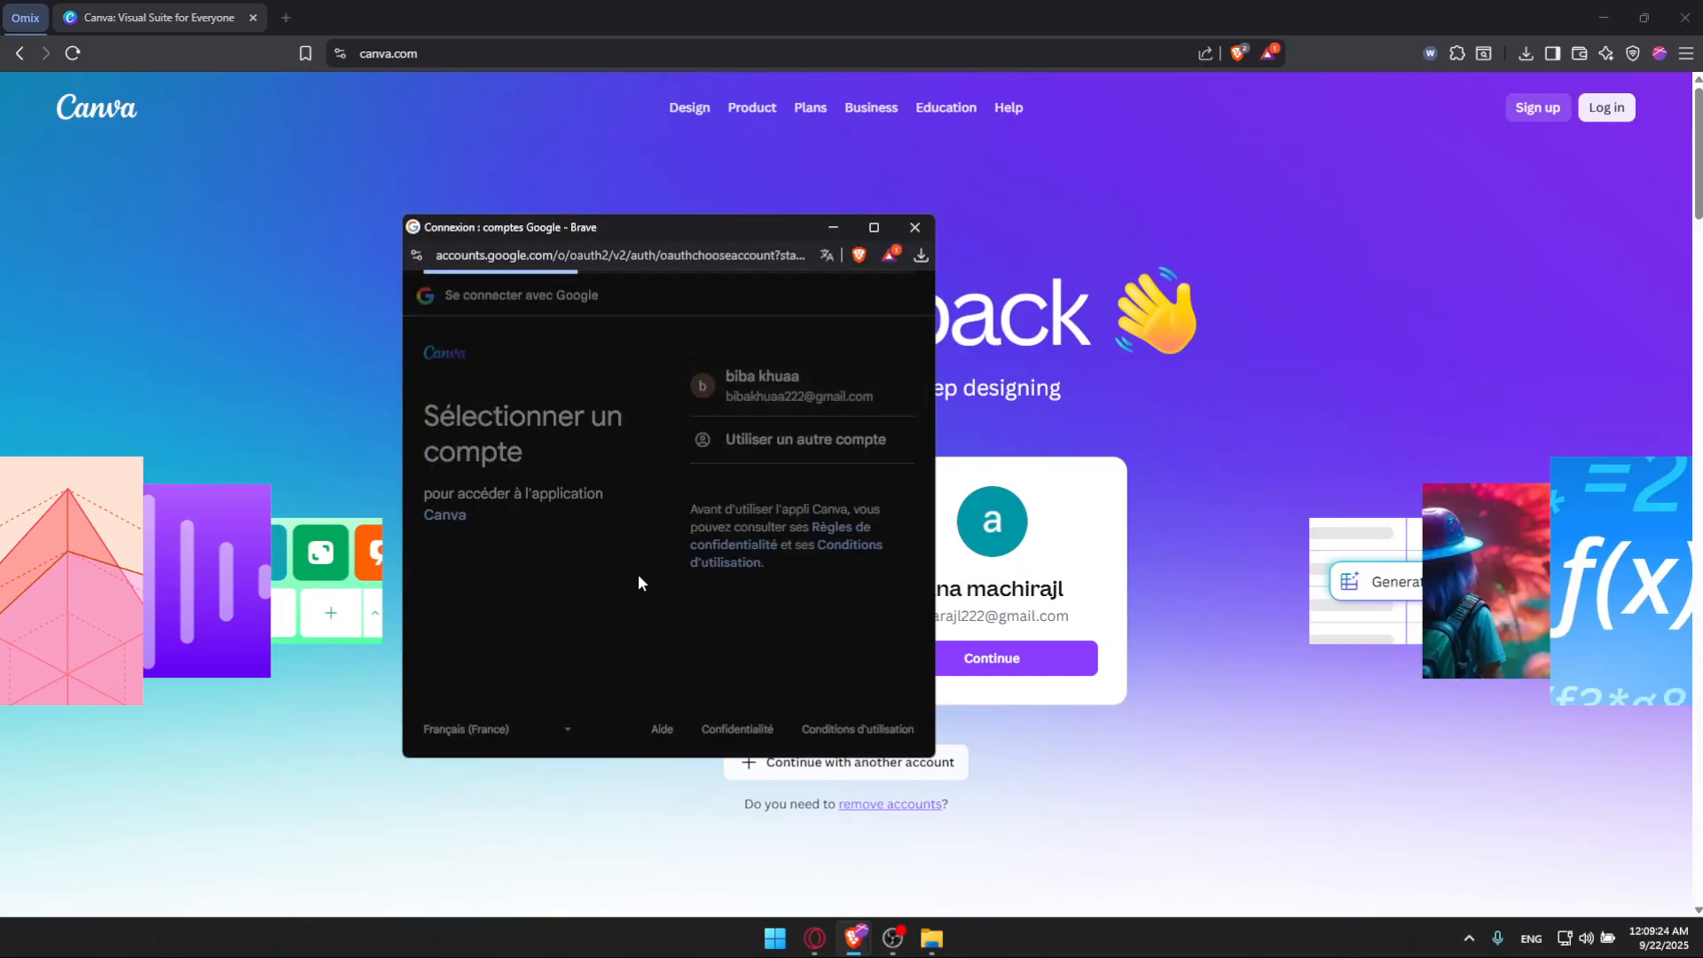
pyautogui.click(832, 570)
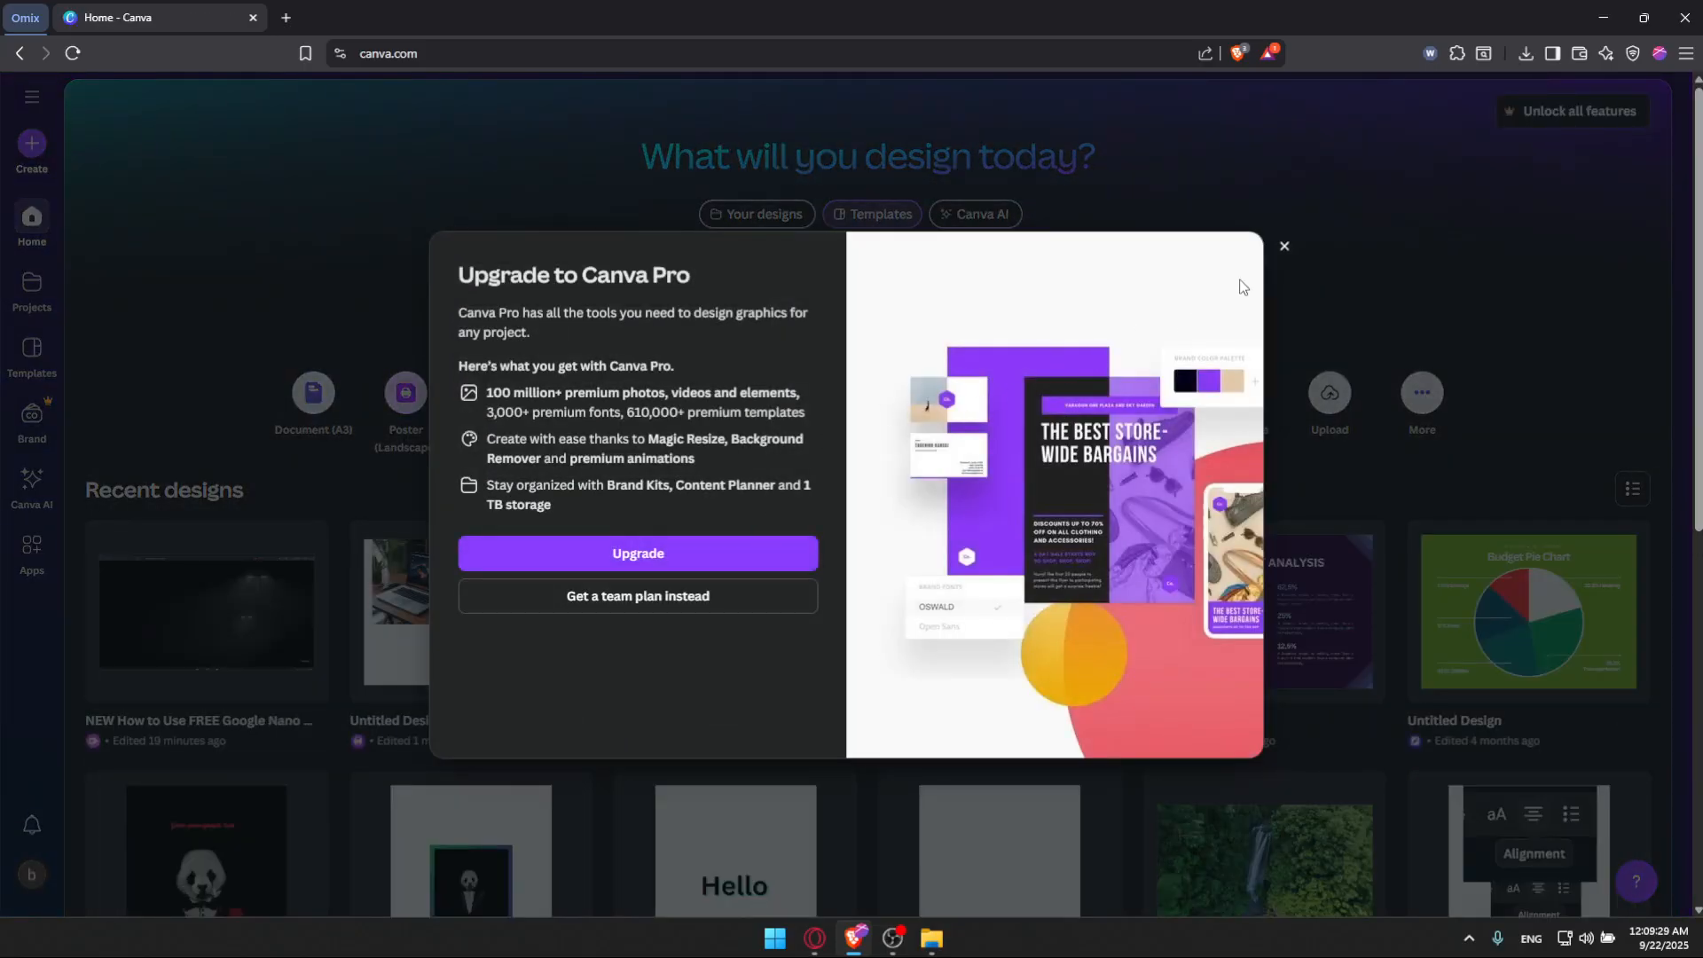
pyautogui.click(1284, 246)
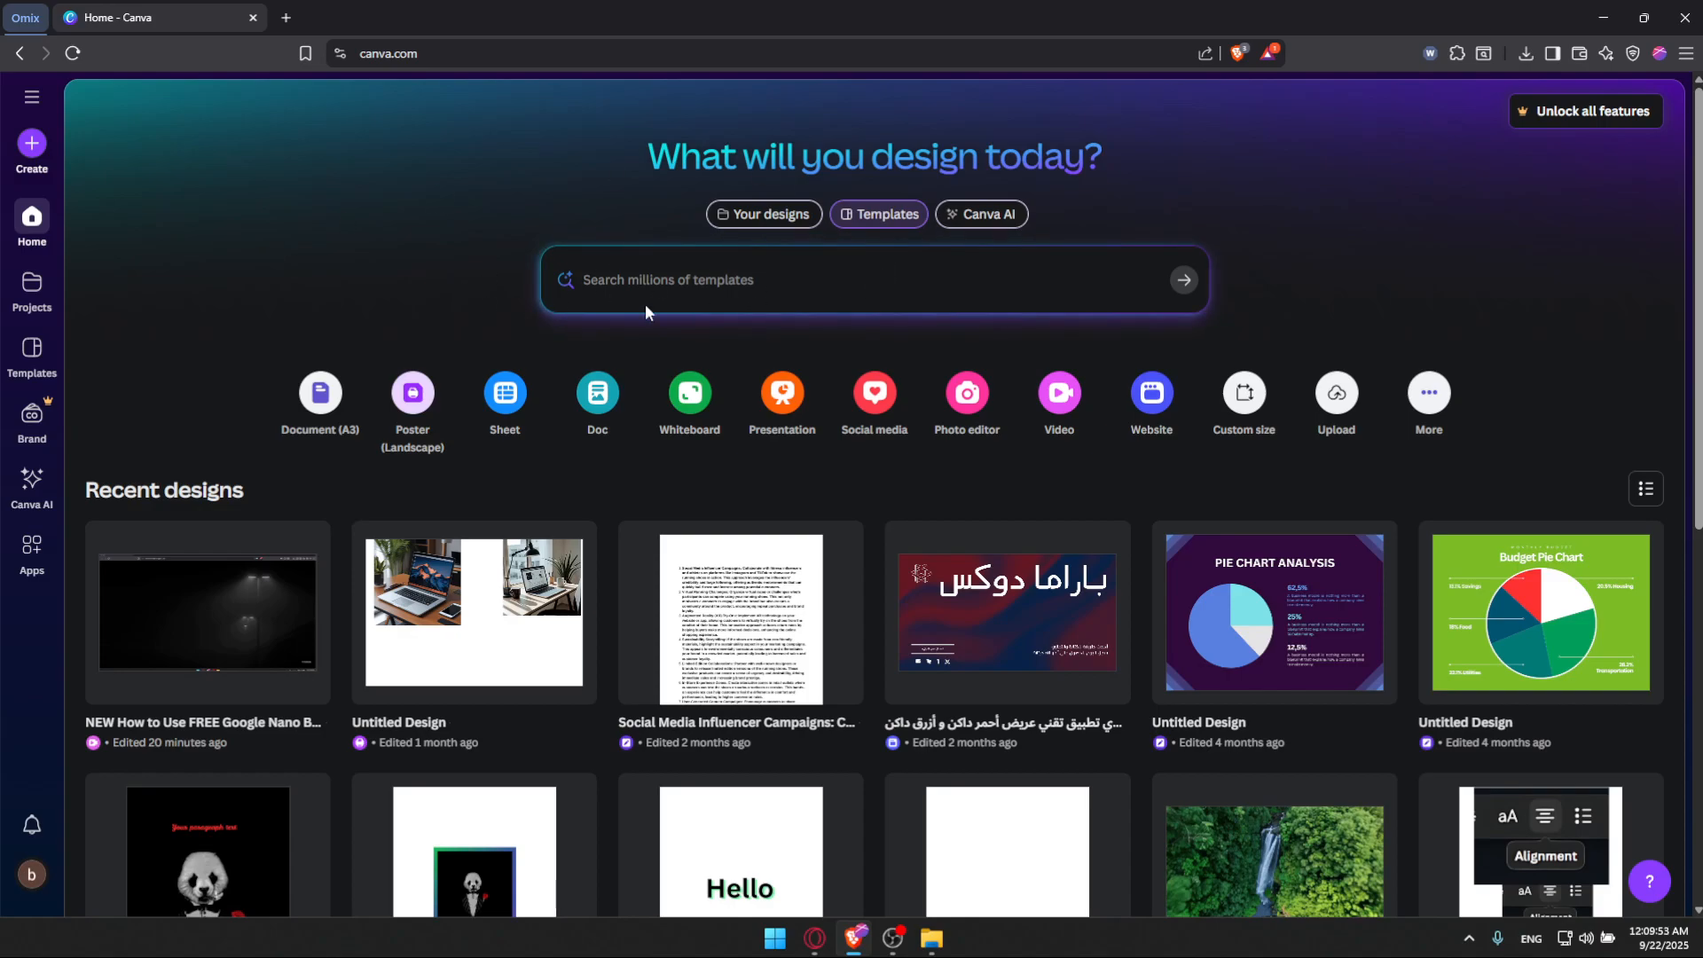
# Search the templates for "website" and browse through the matching designs
pyautogui.click(736, 288)
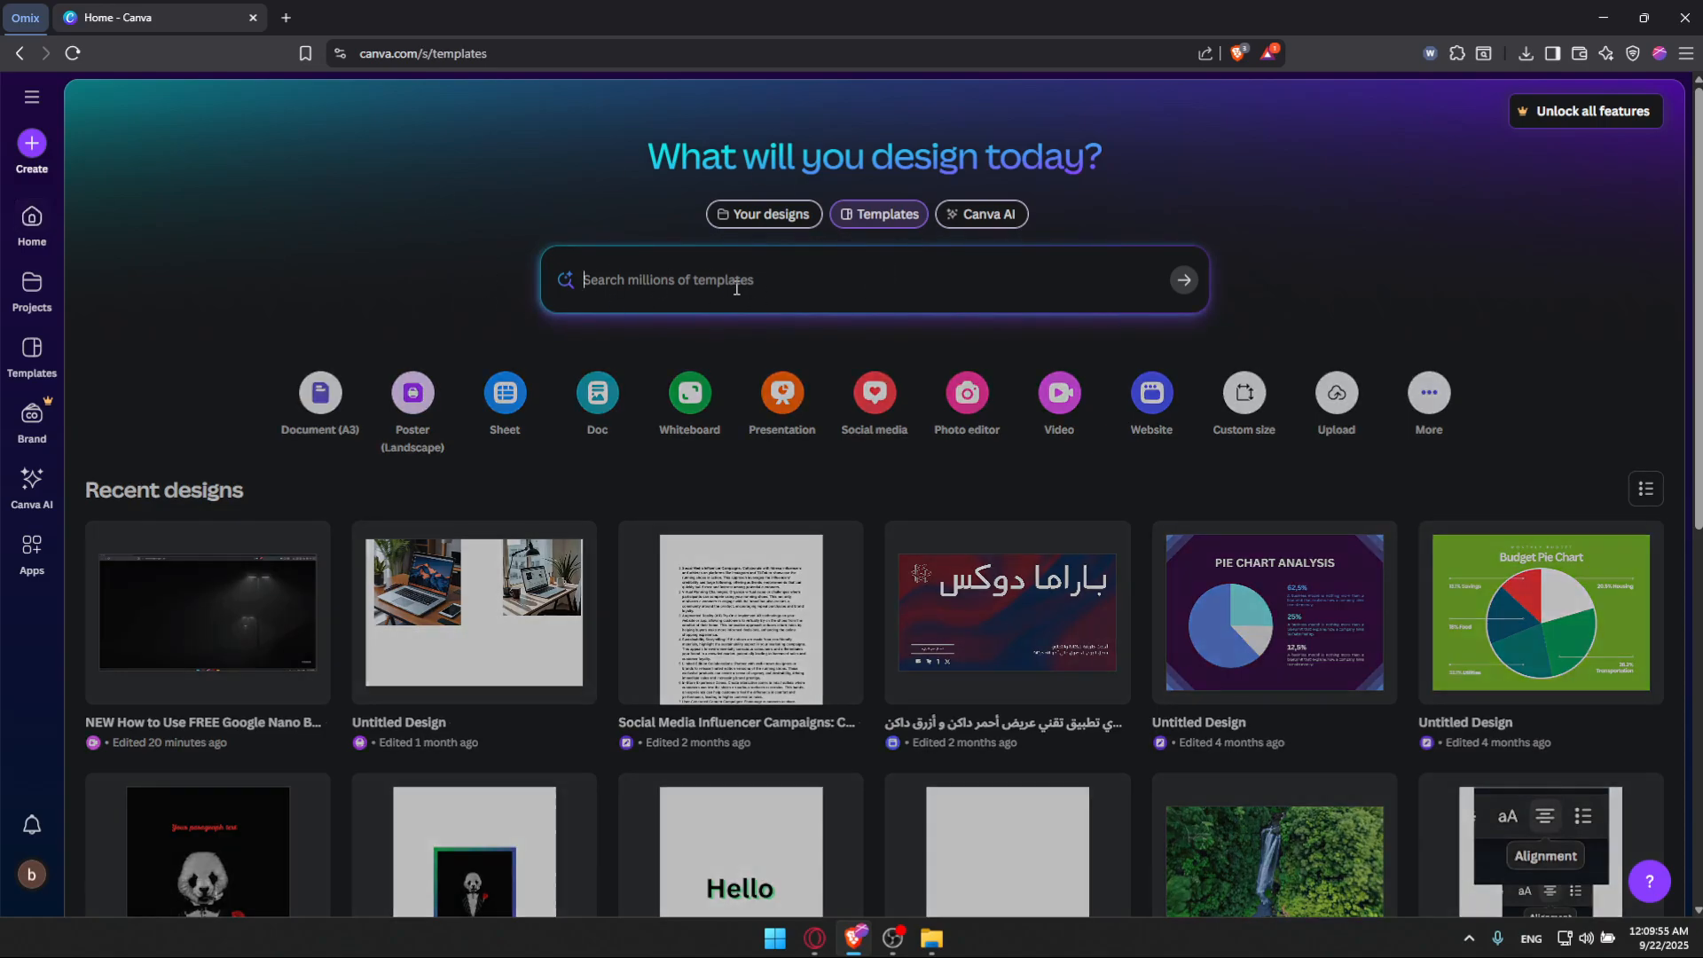
pyautogui.write('website')
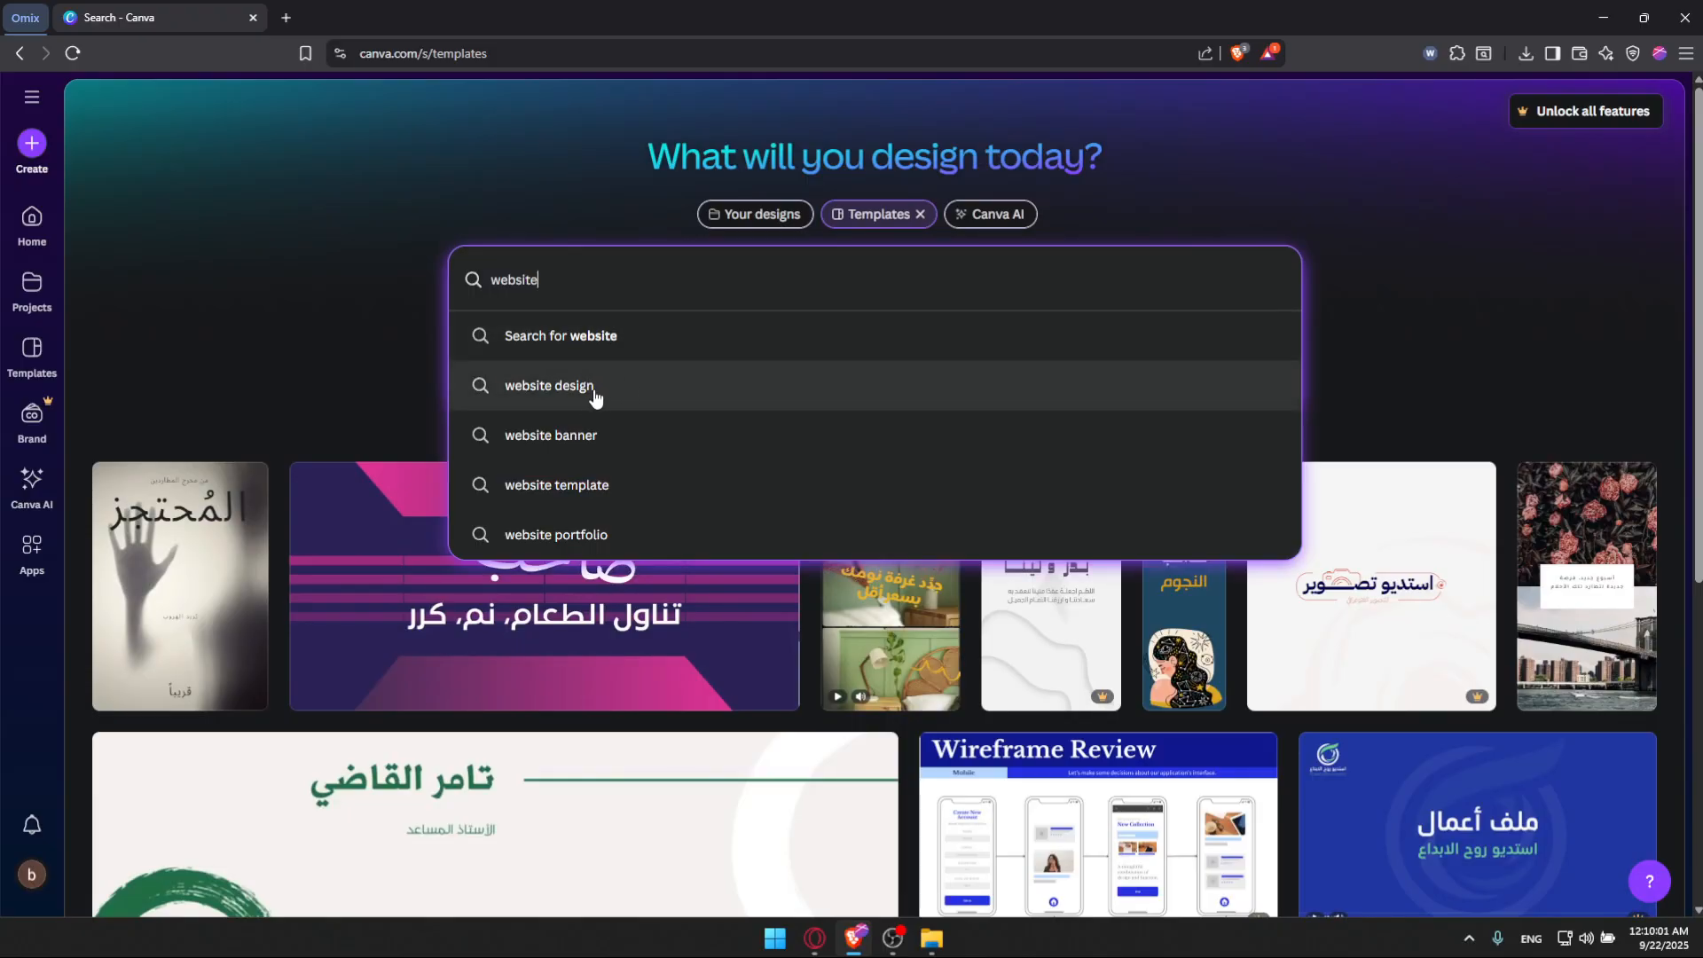
pyautogui.press('Return')
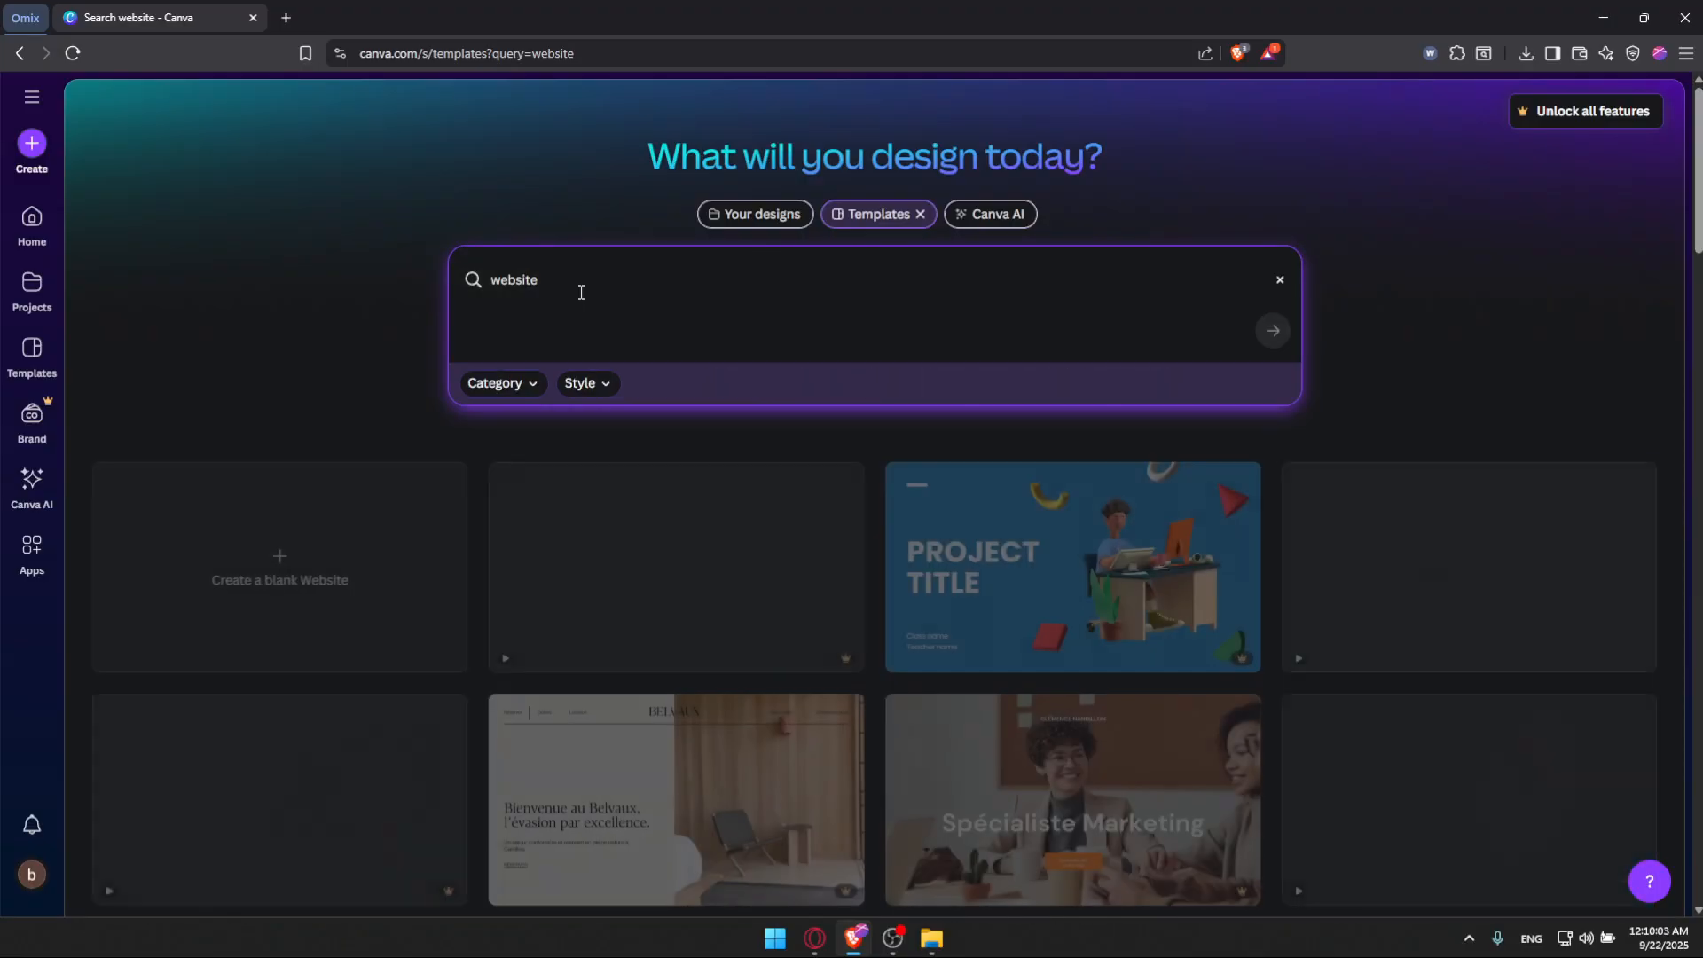
pyautogui.scroll(-20, 618, 321)
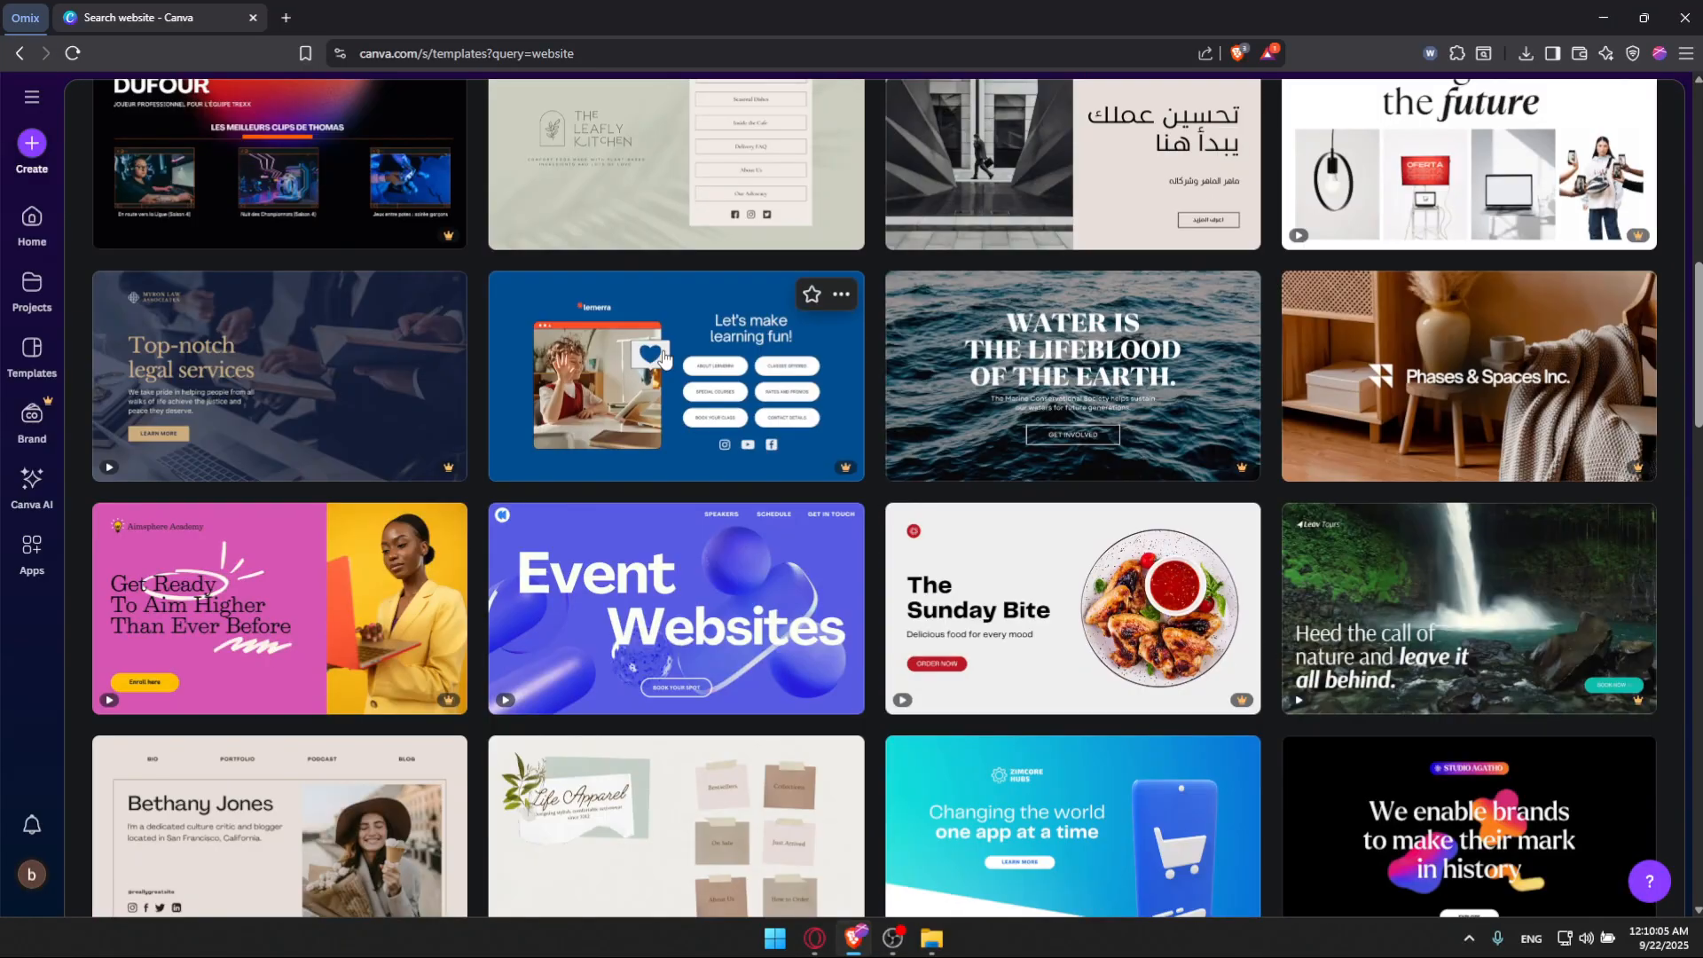
pyautogui.scroll(20, 665, 358)
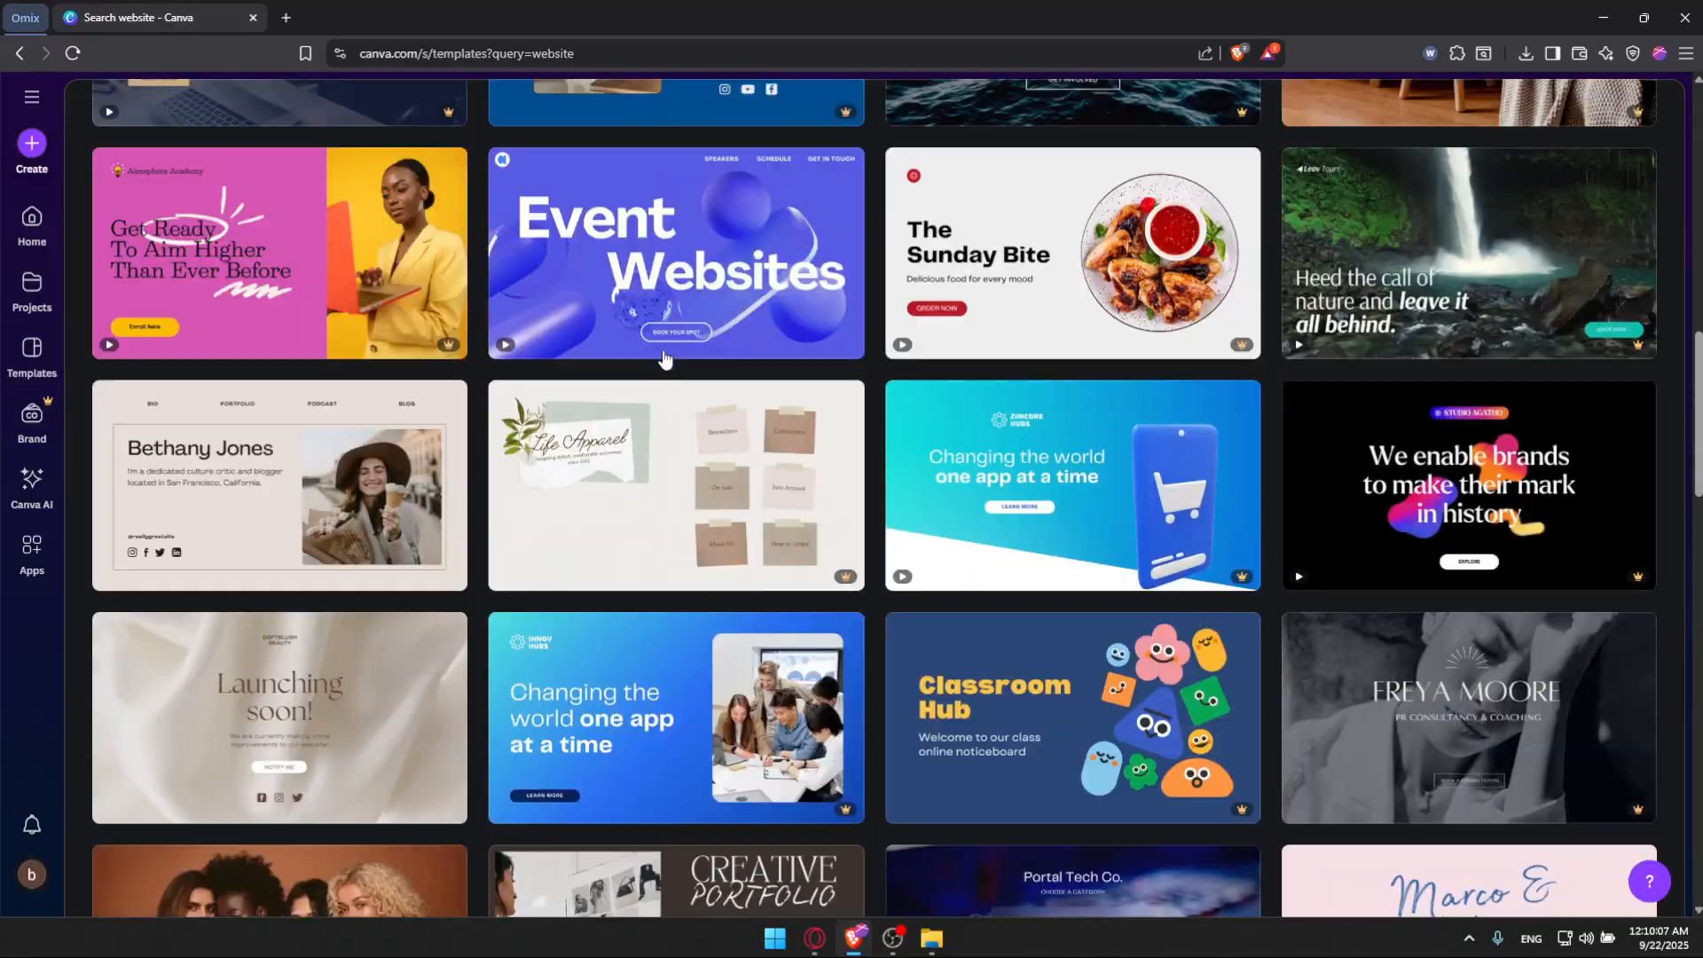
pyautogui.scroll(-1, 663, 357)
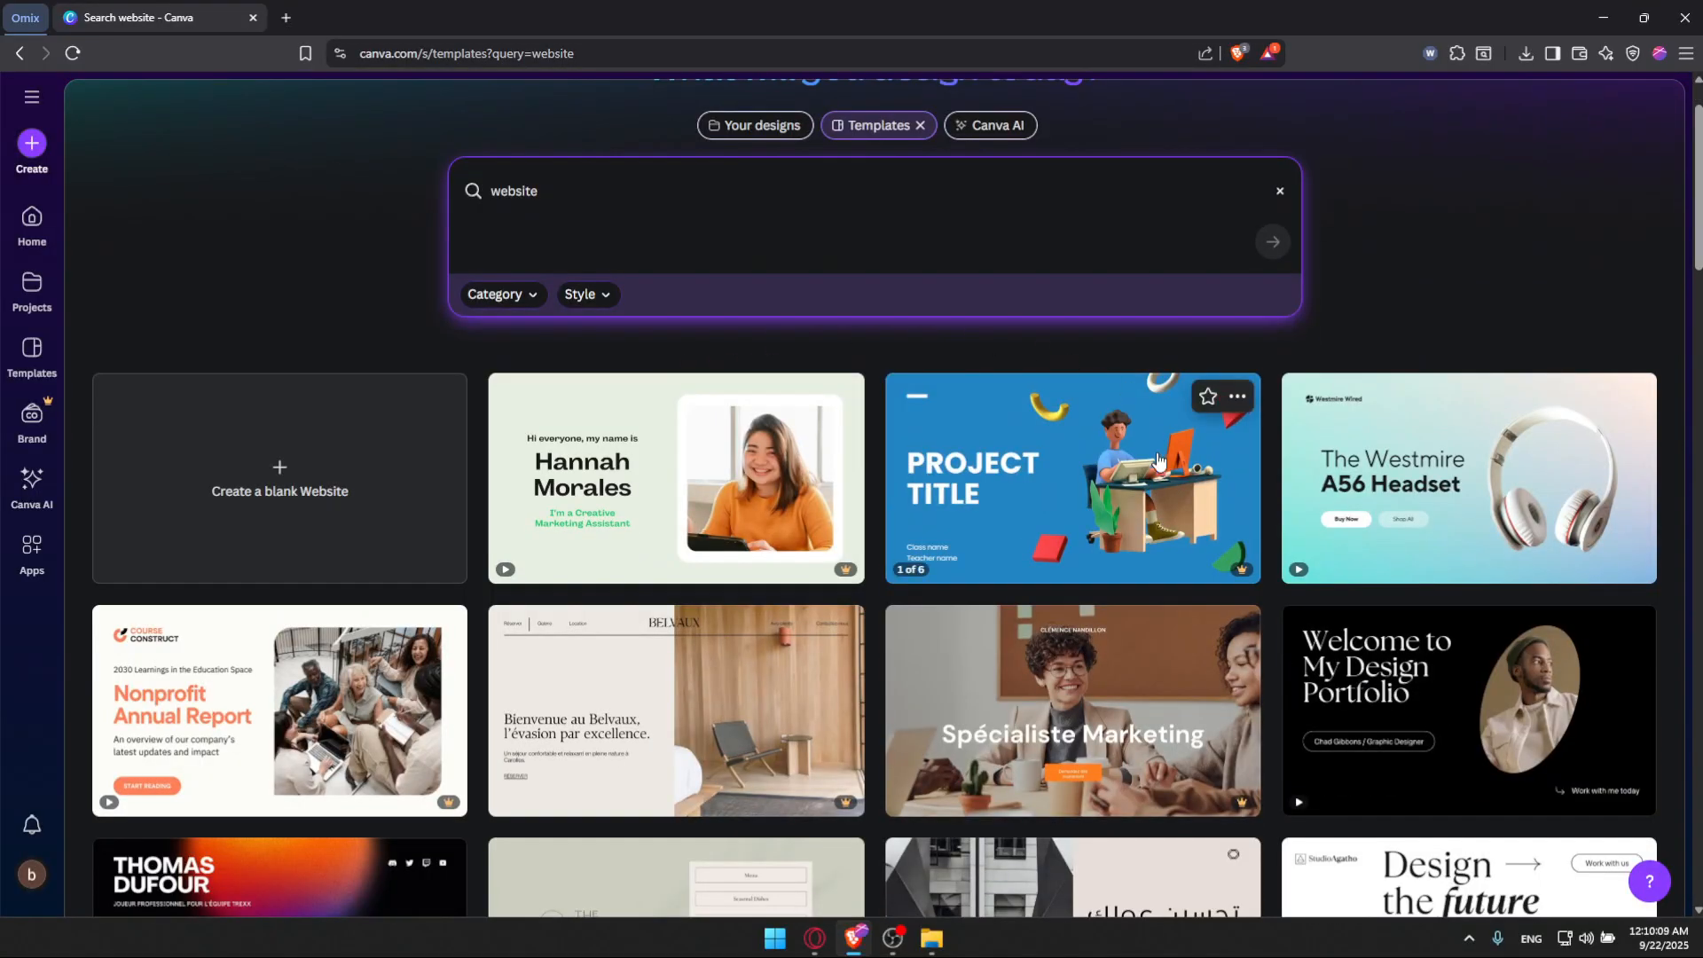
# View the details of the Blue Orange 3D Class Project Education Website template and close them
pyautogui.click(1083, 503)
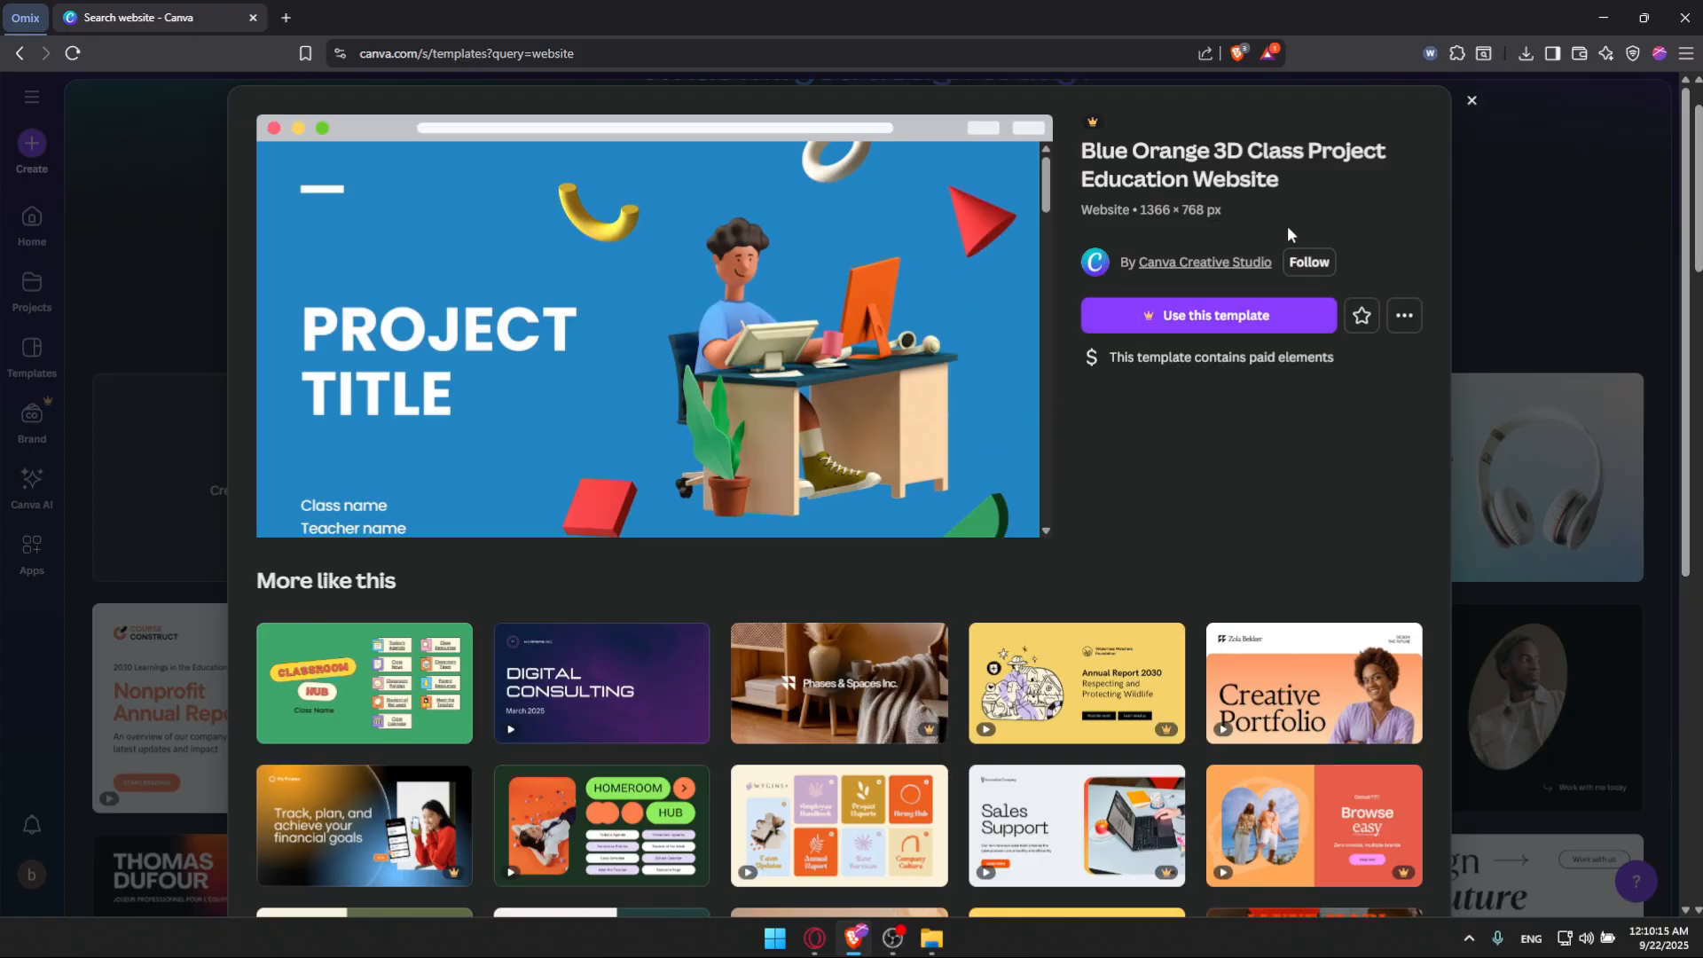
pyautogui.moveTo(1098, 115)
pyautogui.click(1472, 100)
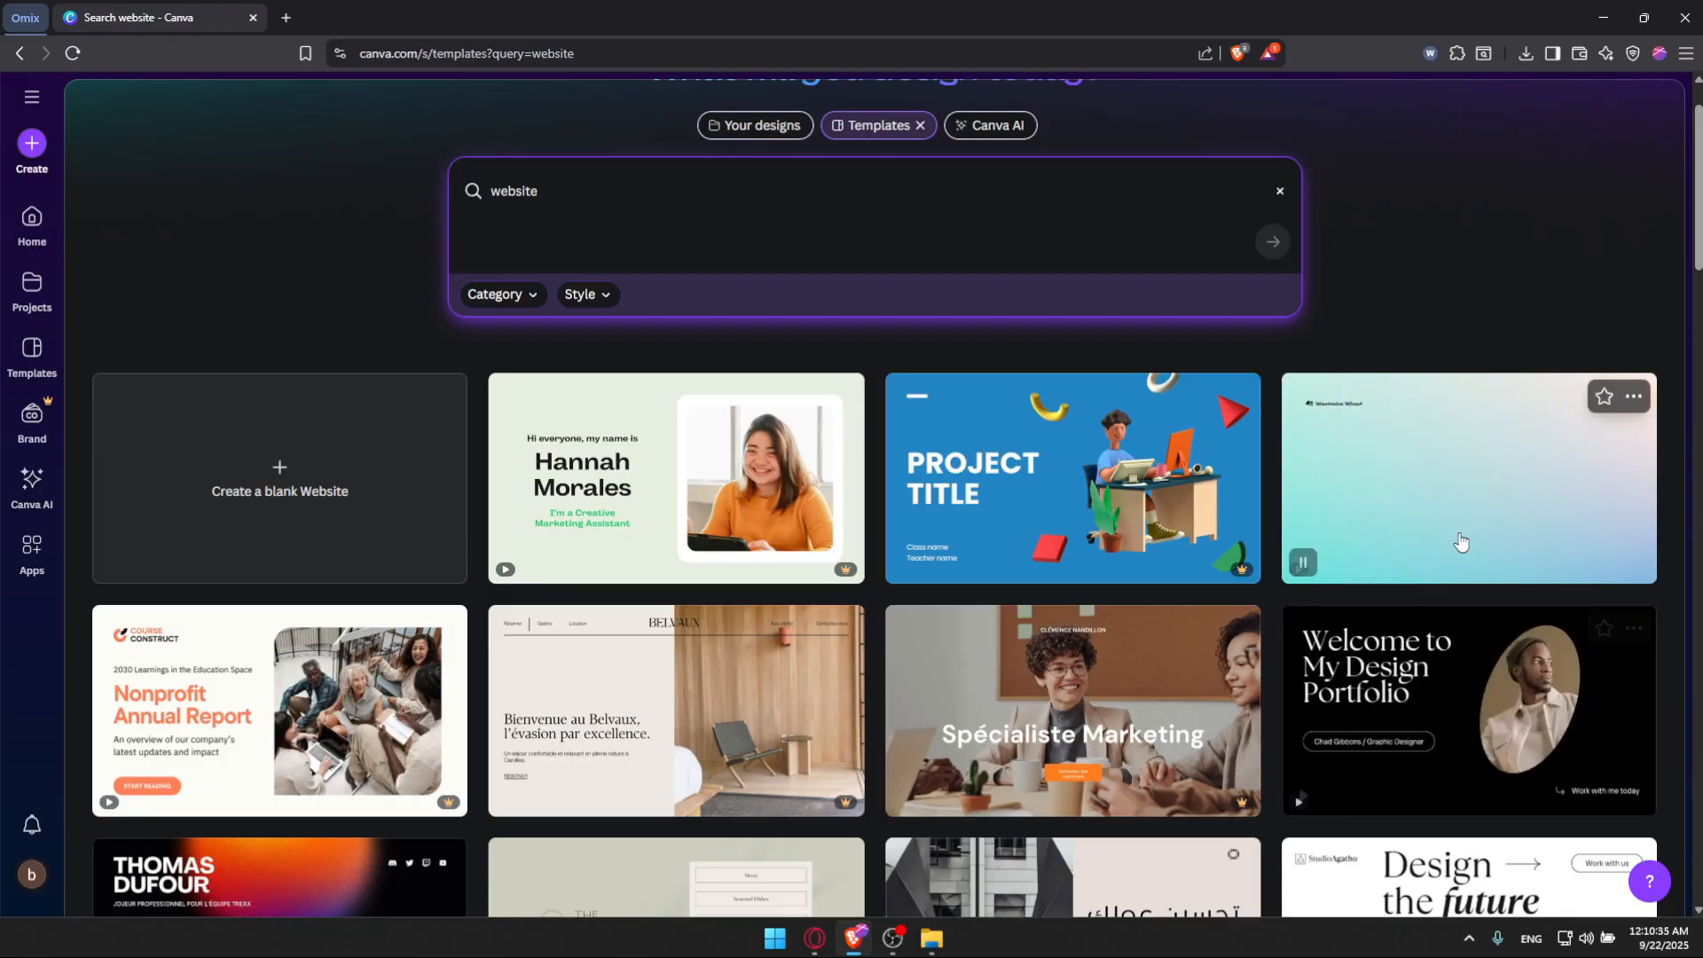
# Open the Sales Product Website template with the A56 Headset for customizing and look over its sections
pyautogui.click(1428, 517)
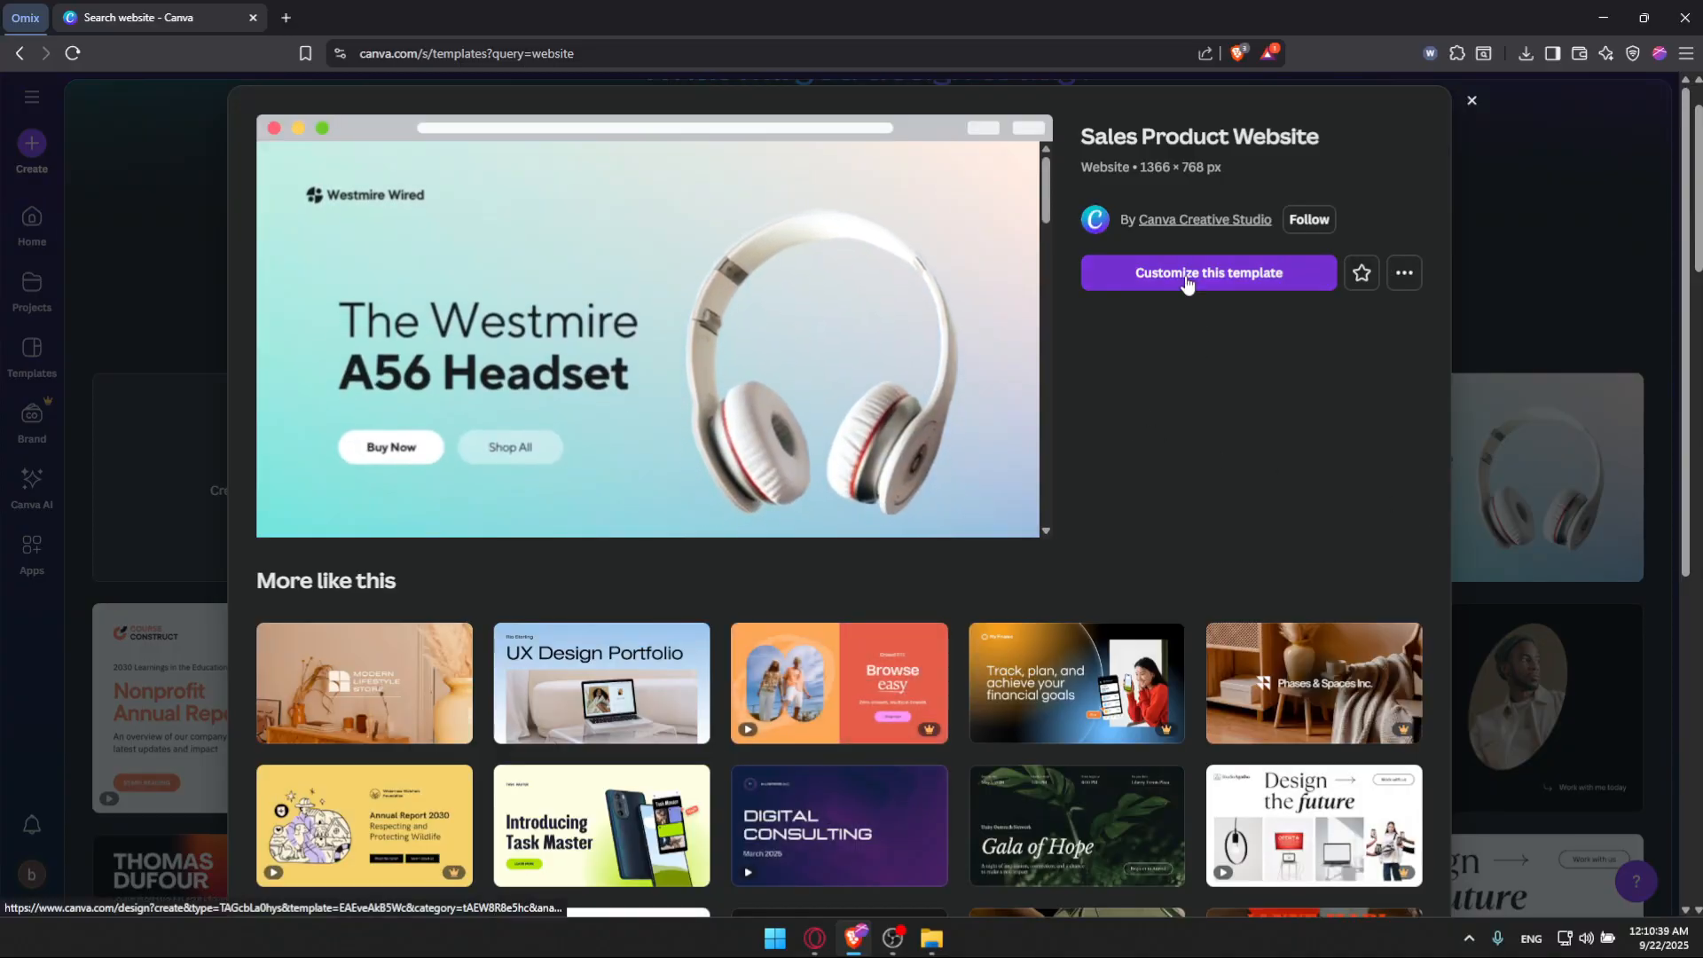
pyautogui.click(1187, 282)
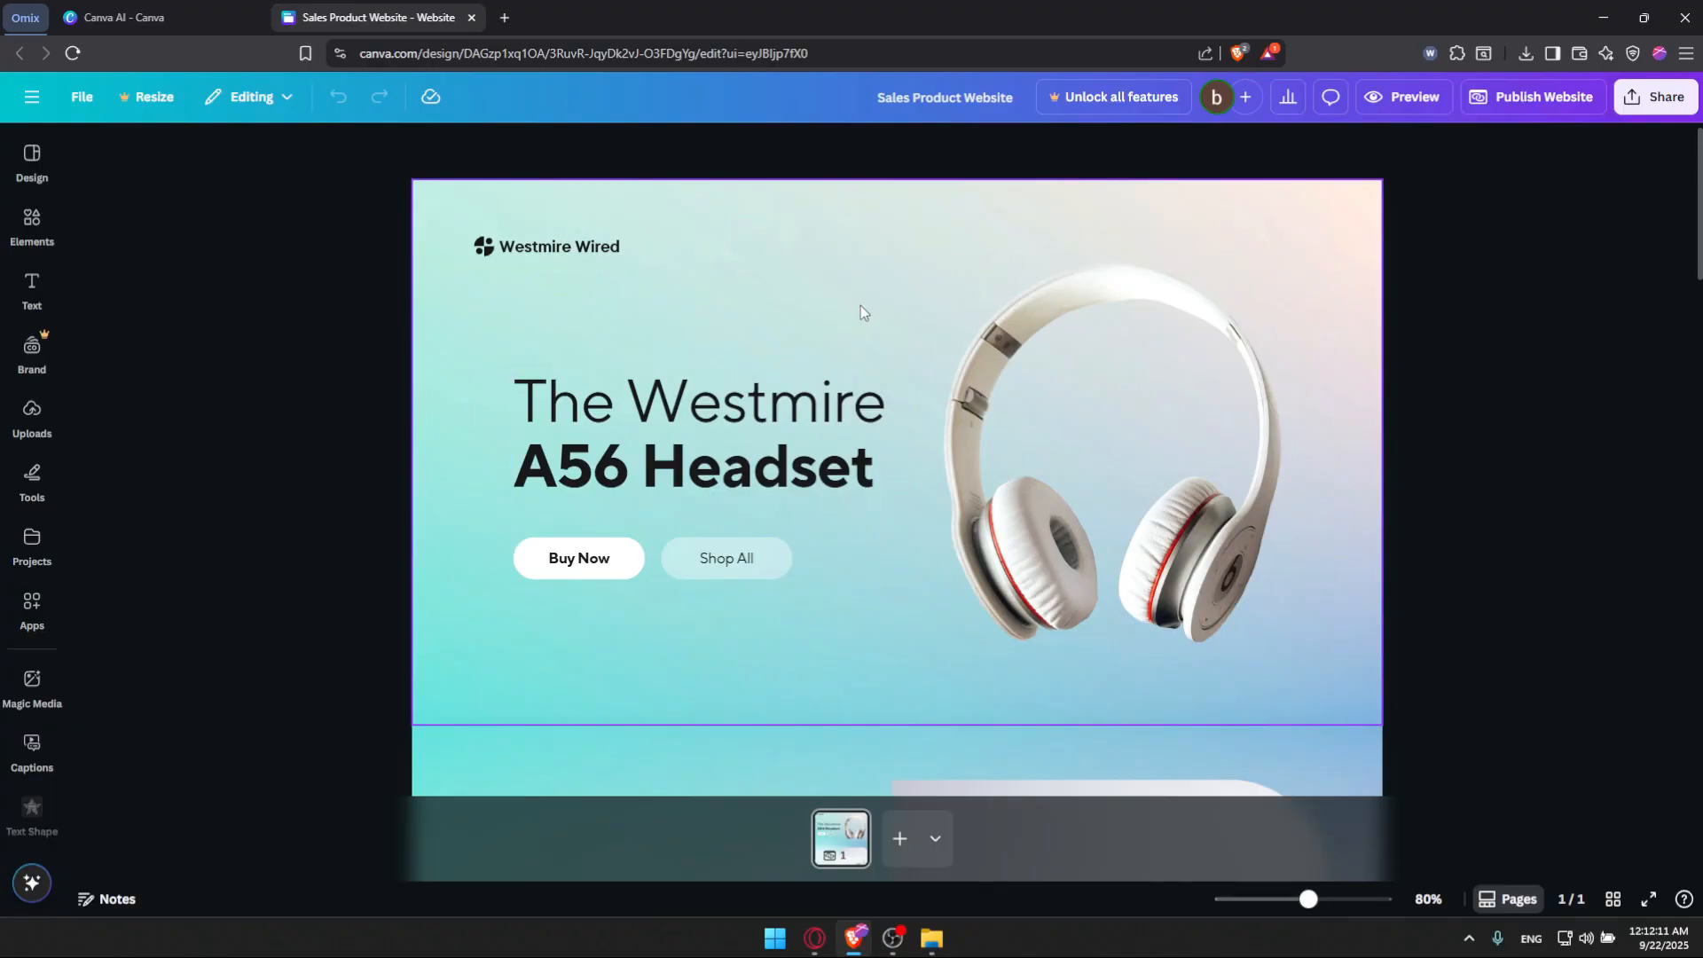
pyautogui.scroll(-15, 861, 306)
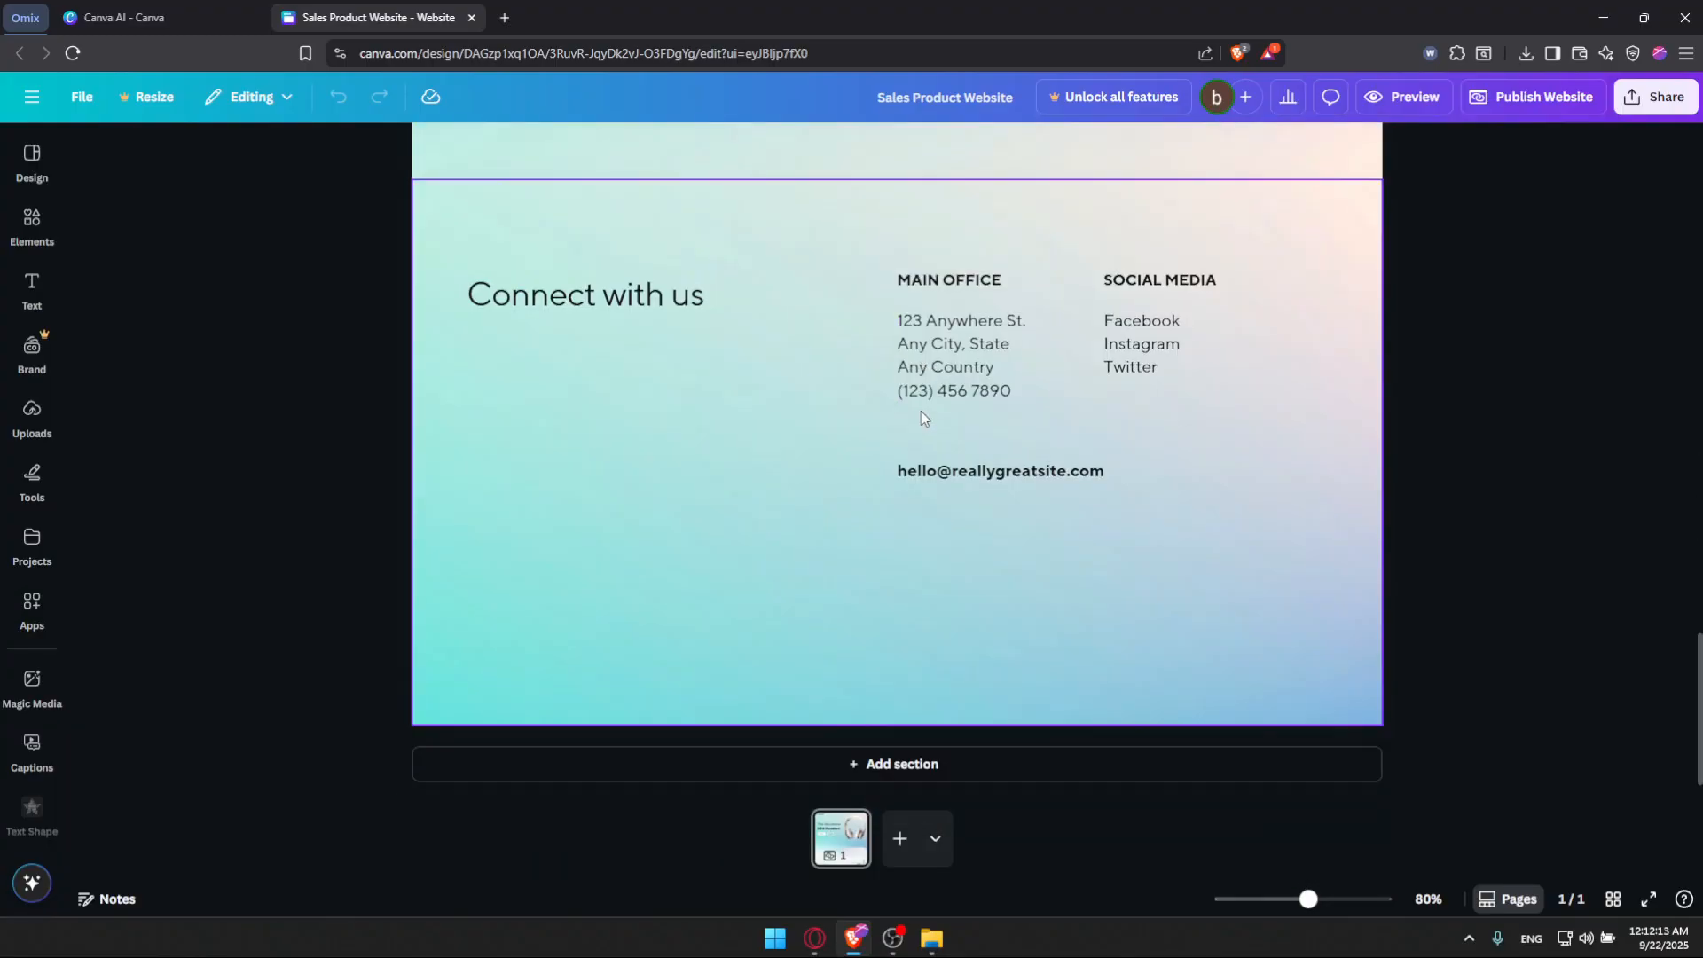
pyautogui.scroll(15, 921, 412)
pyautogui.scroll(-5, 922, 621)
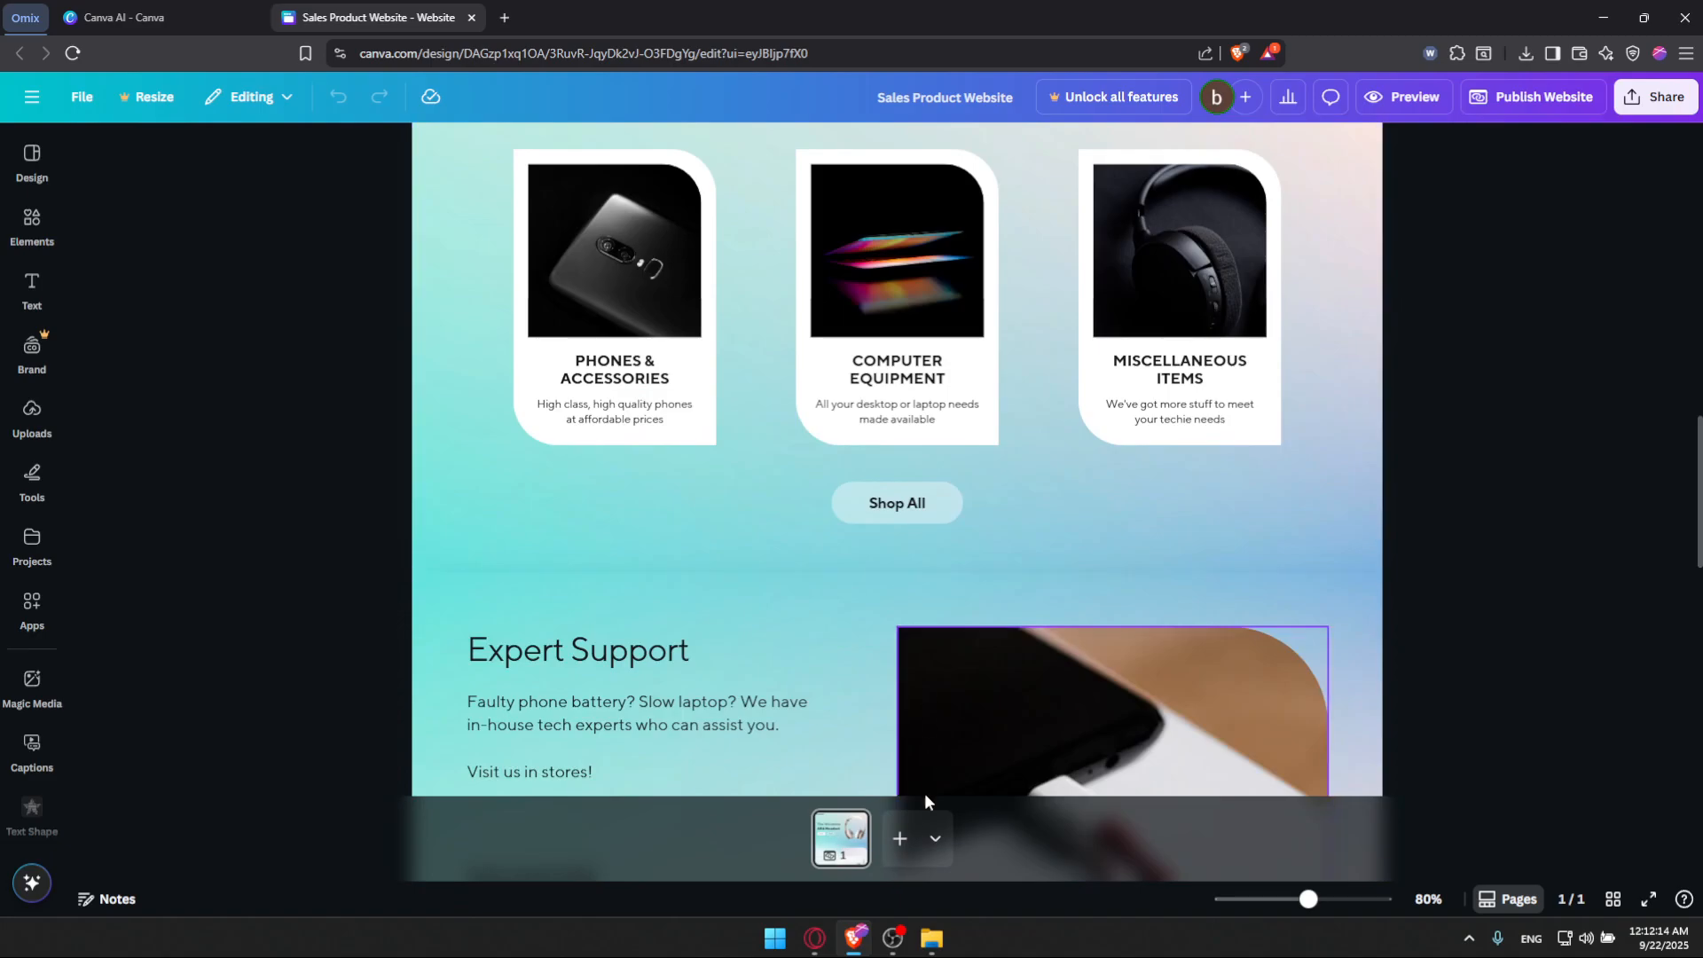
# Add a blank second page to the website design and delete it again
pyautogui.click(899, 840)
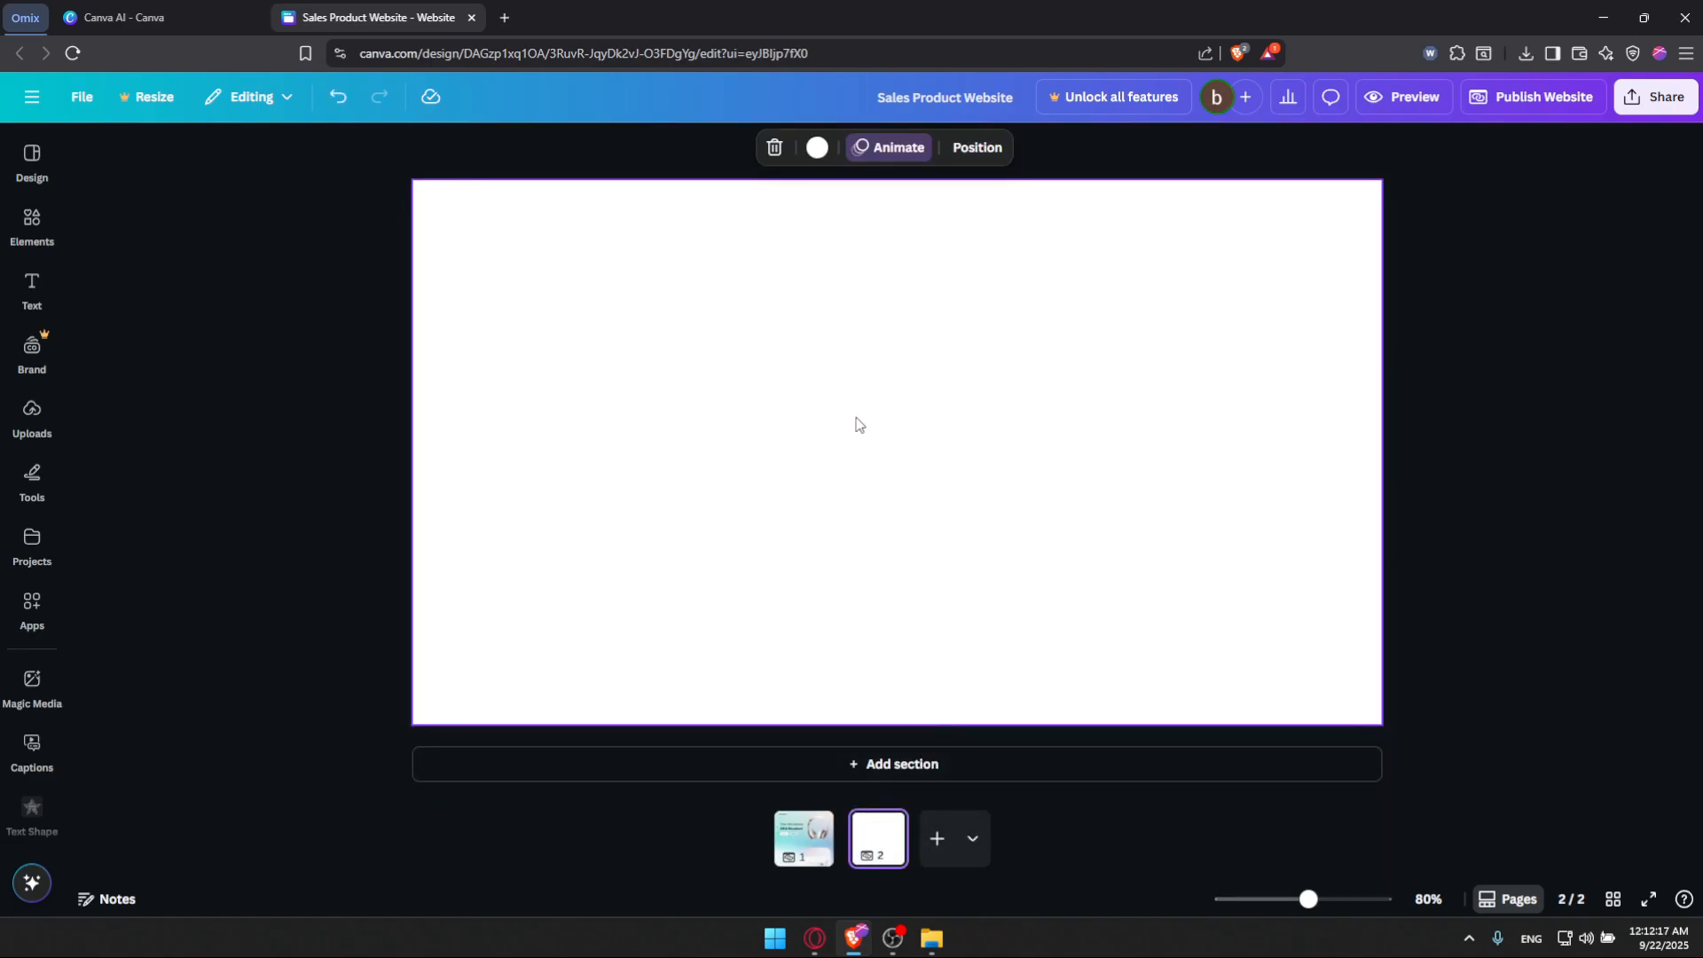
pyautogui.scroll(5, 855, 418)
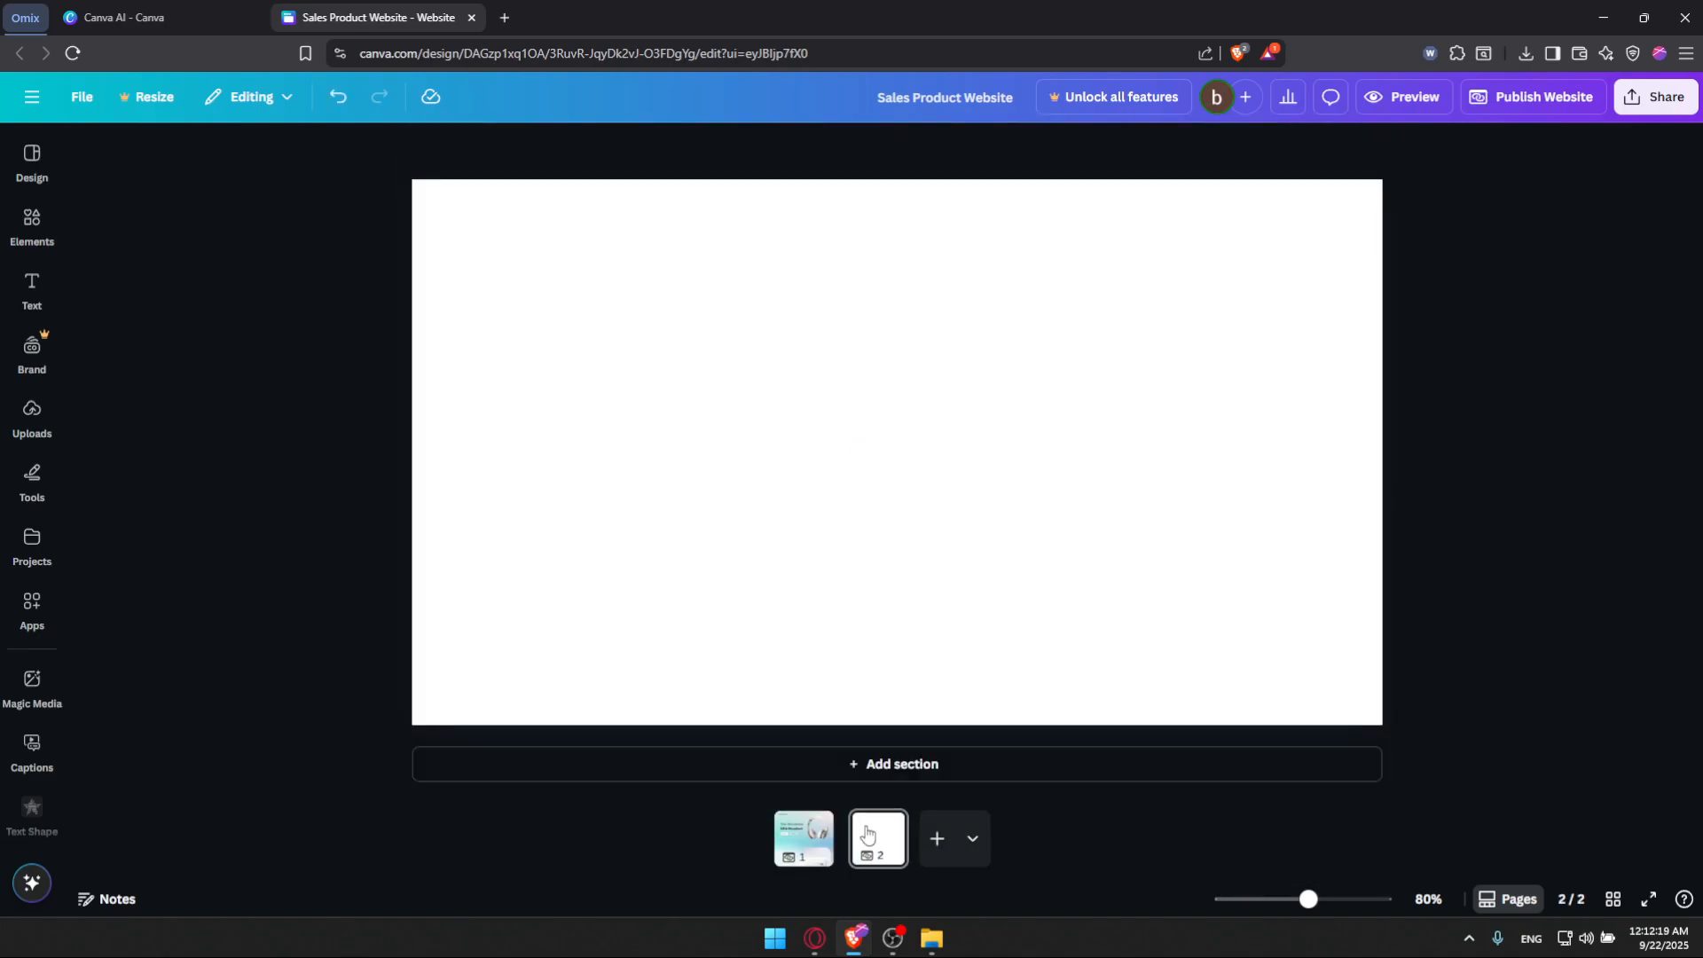
pyautogui.rightClick(868, 833)
pyautogui.click(1100, 849)
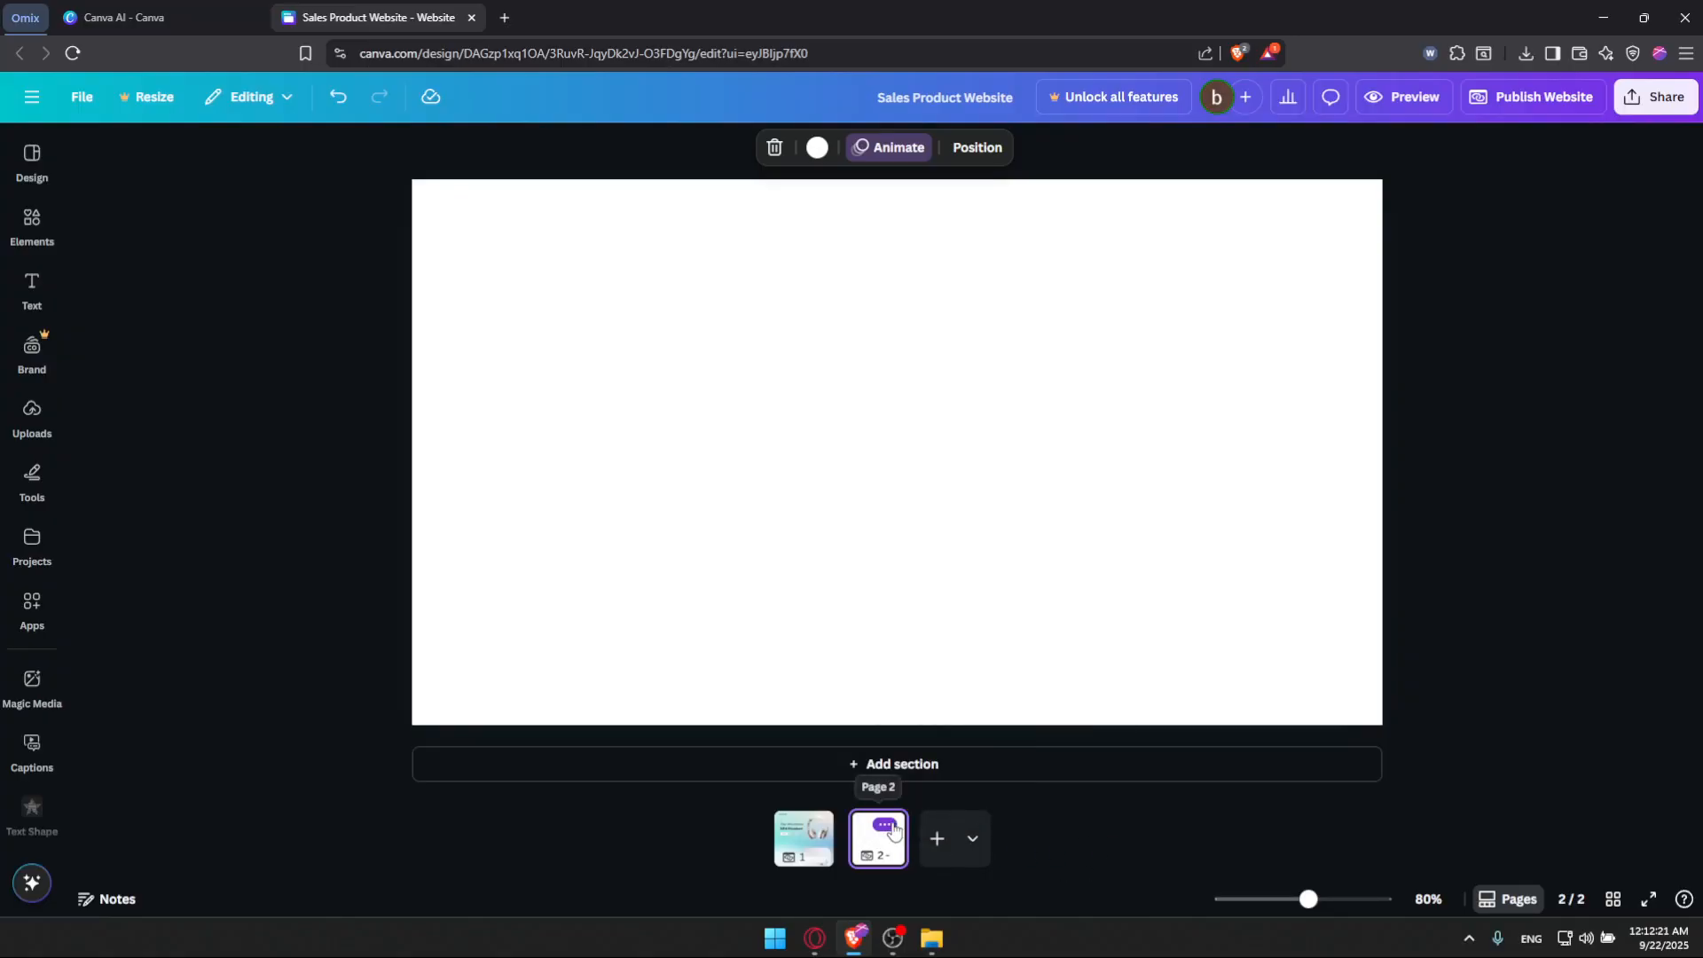
pyautogui.click(885, 824)
pyautogui.click(996, 565)
# Look through the website page's sections, from the headset banner to the Connect with us section
pyautogui.scroll(-10, 832, 464)
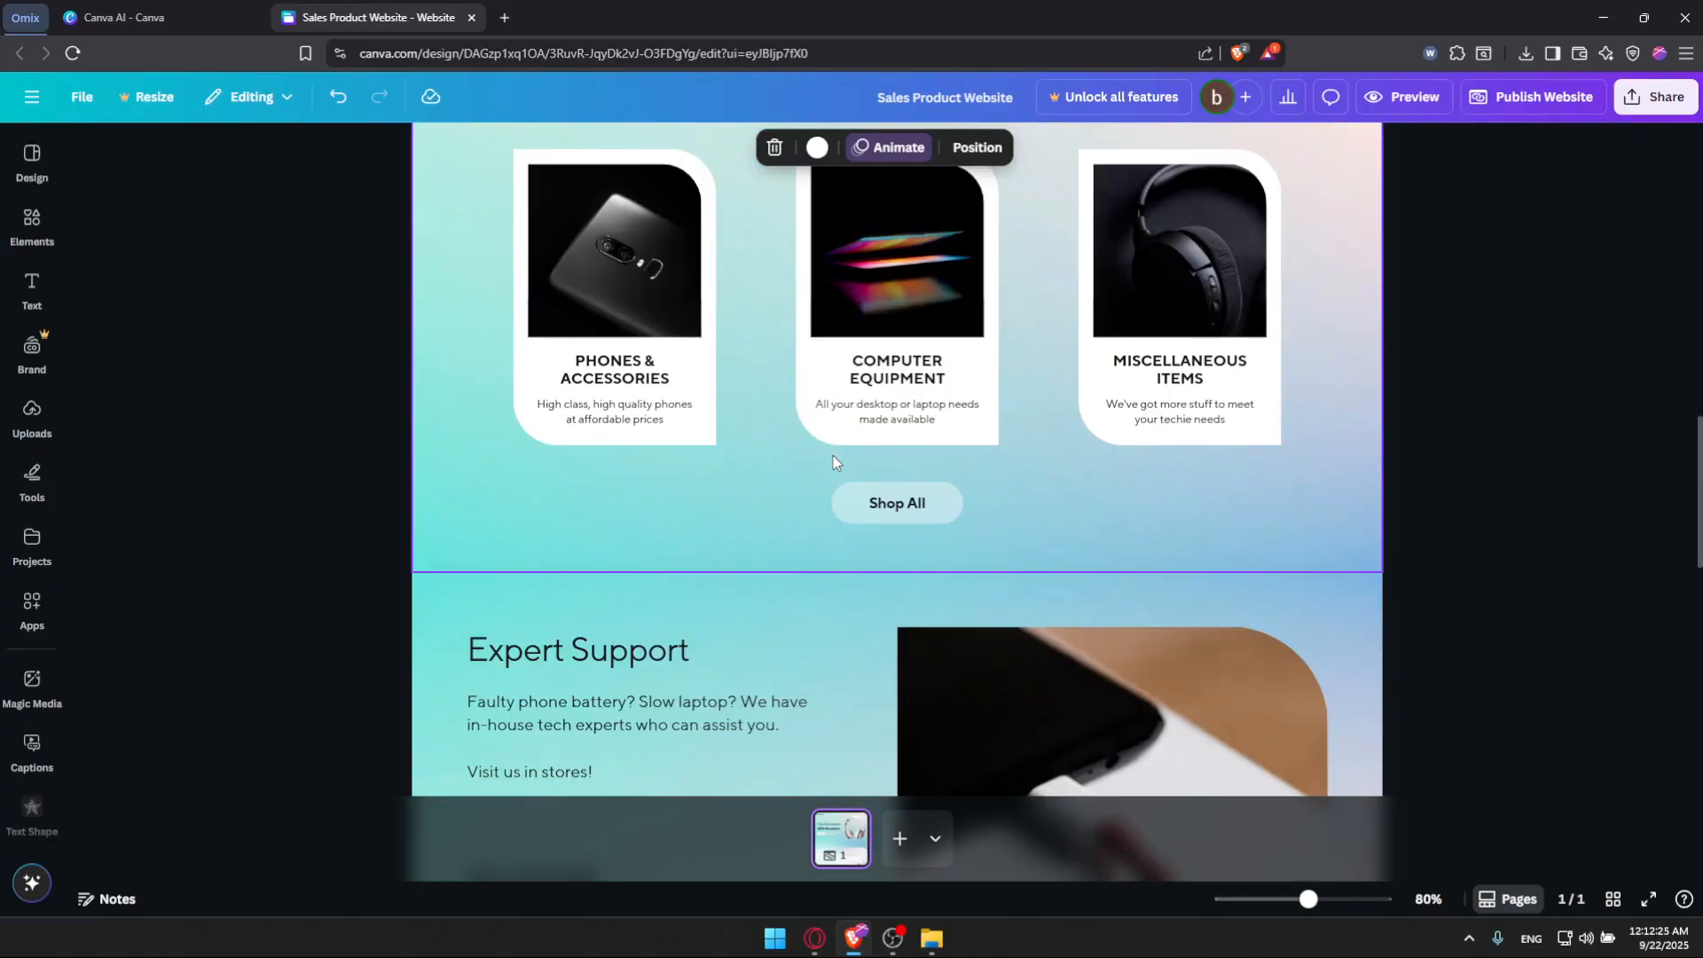
pyautogui.scroll(10, 833, 464)
pyautogui.scroll(-12, 745, 430)
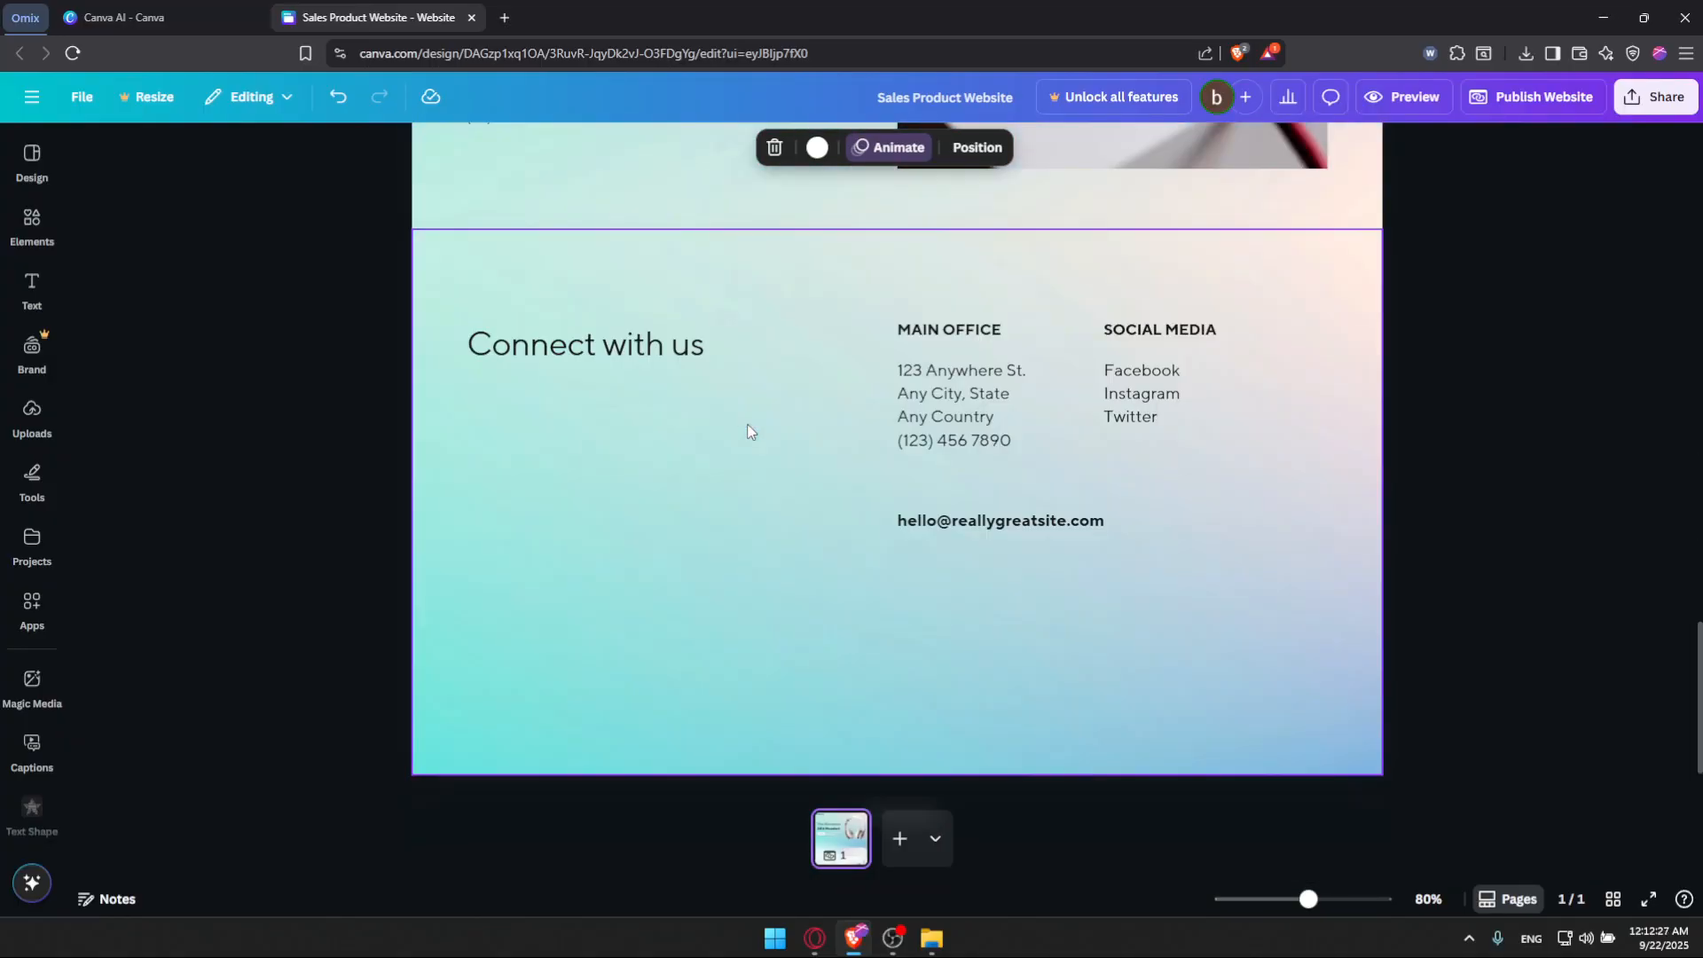
pyautogui.scroll(8, 751, 446)
pyautogui.scroll(6, 750, 446)
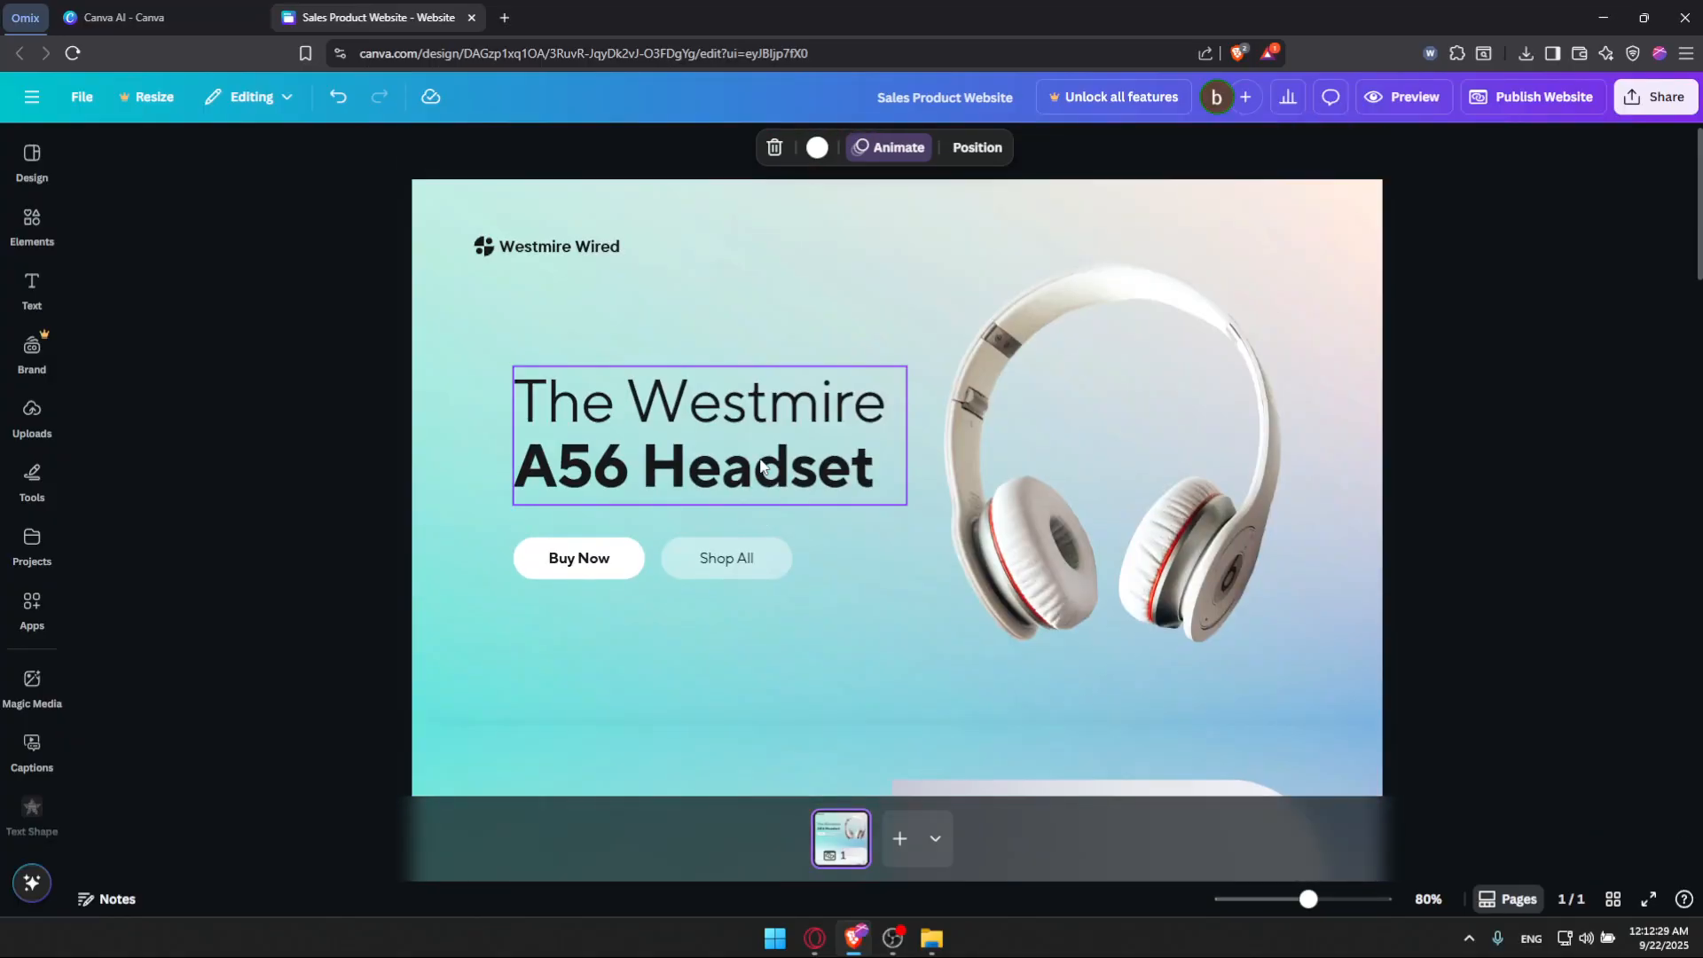
pyautogui.scroll(-3, 667, 370)
pyautogui.scroll(-8, 783, 487)
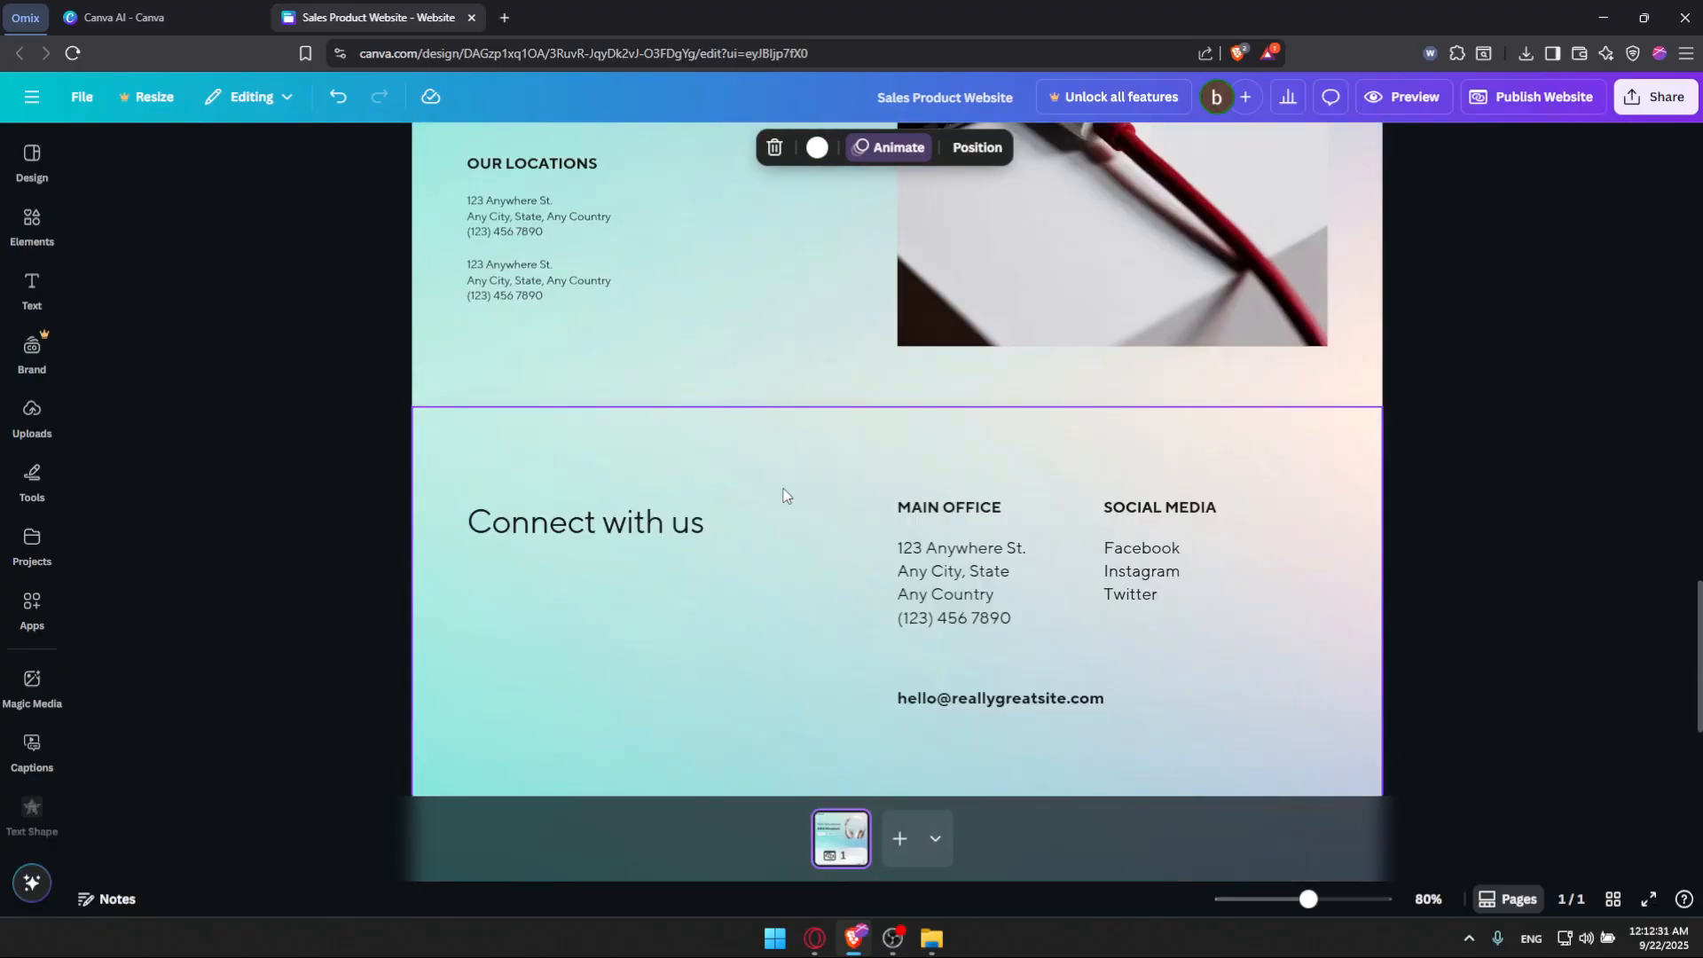
pyautogui.scroll(12, 784, 501)
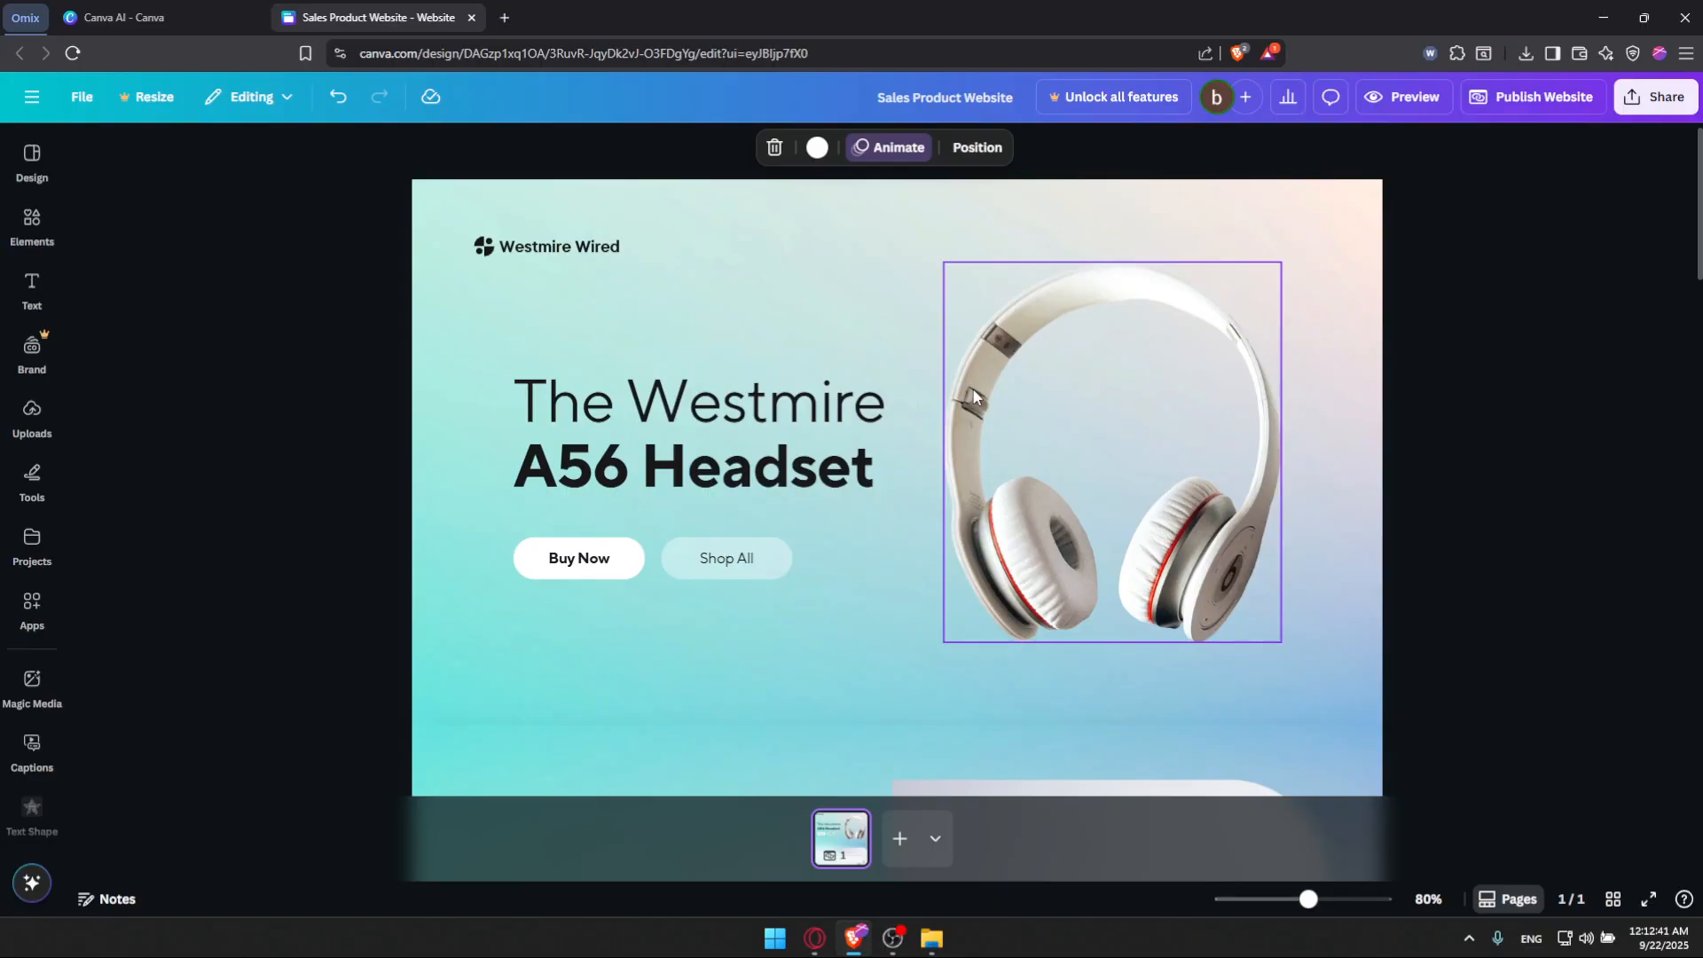
# Open the website publishing options and preview the whole site in the desktop view, closing the preview when done
pyautogui.click(1559, 111)
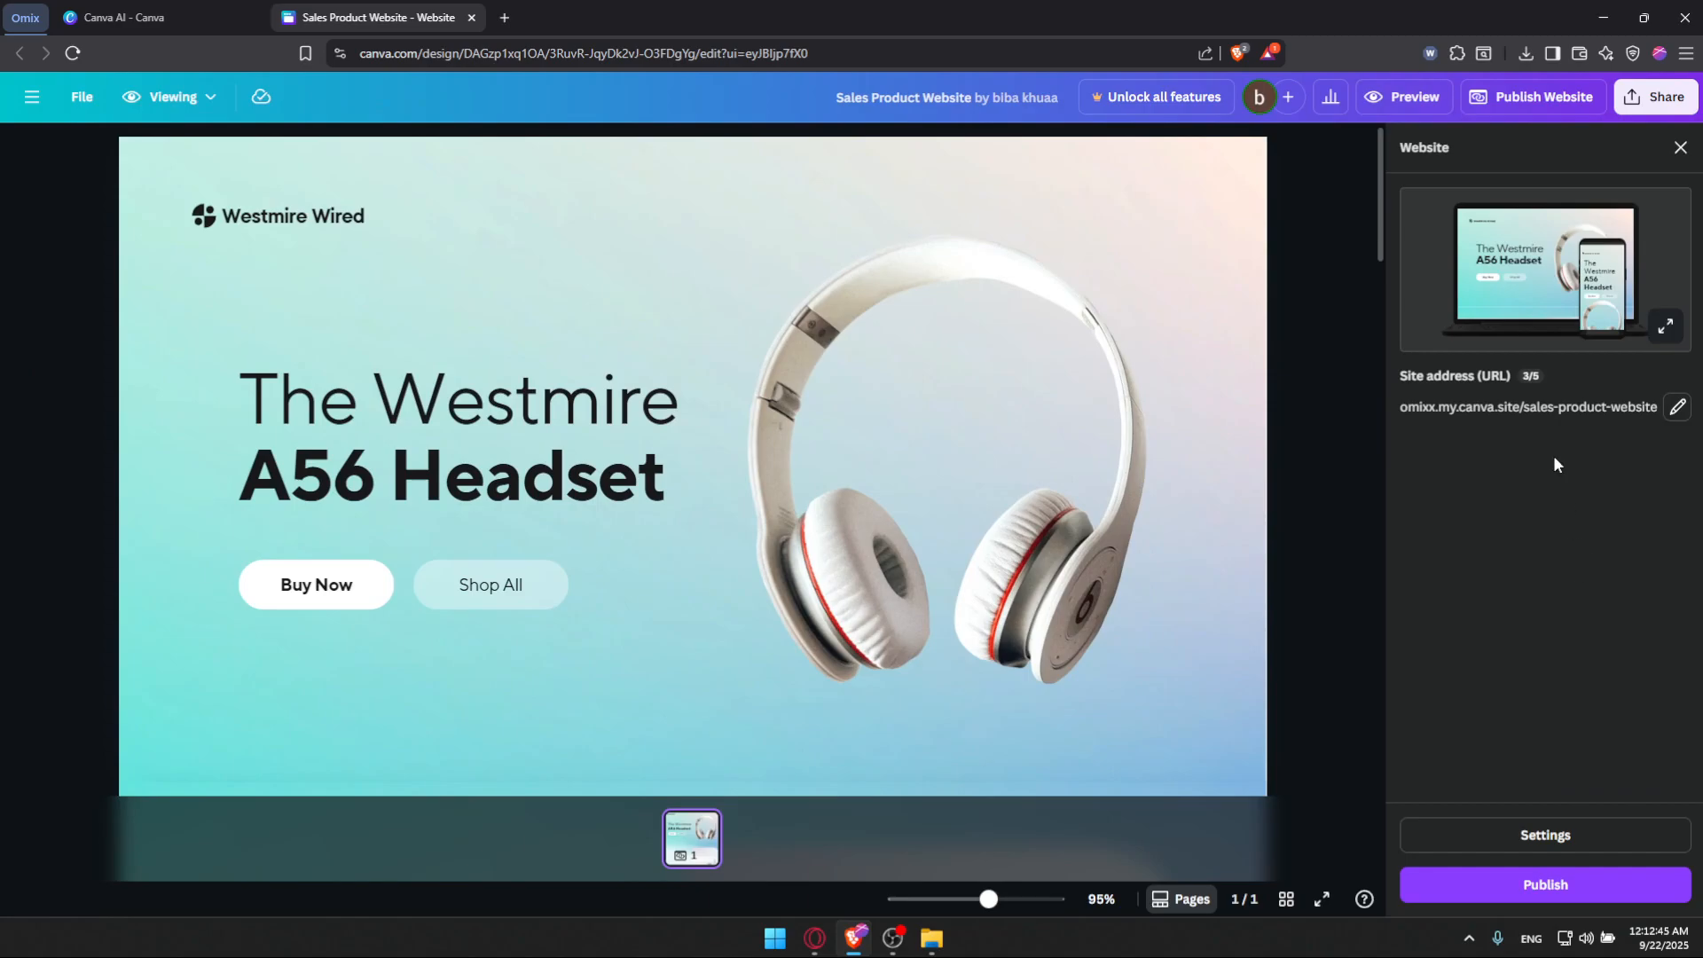
pyautogui.click(1380, 99)
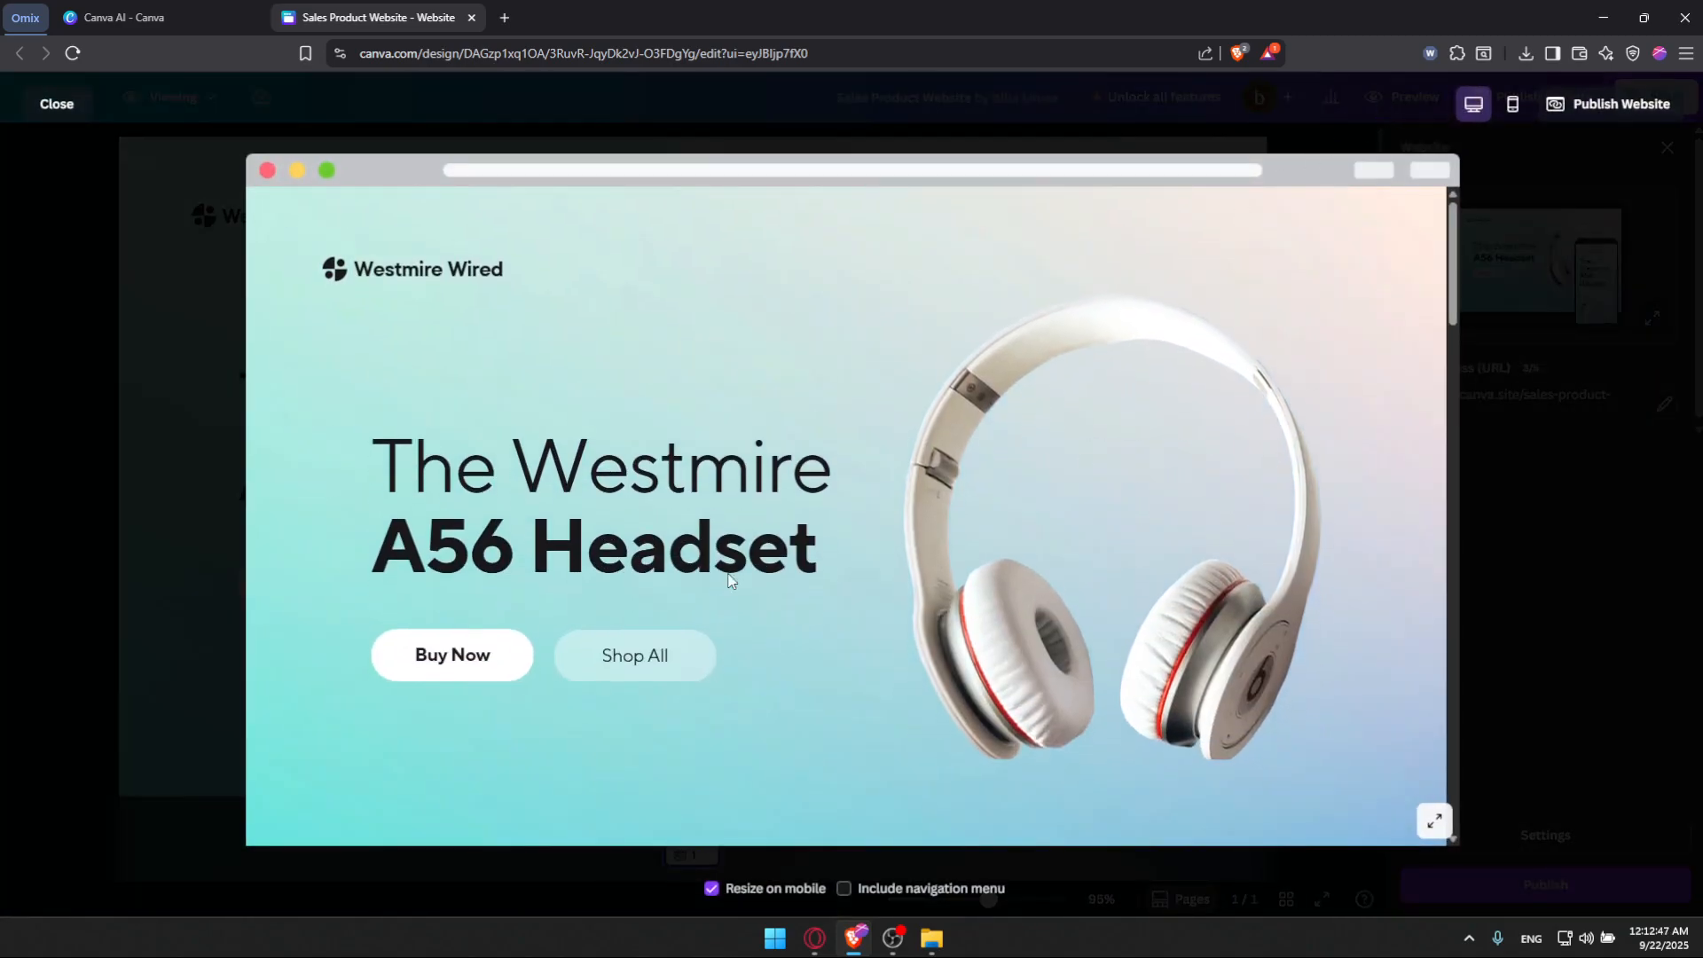
pyautogui.scroll(-3, 913, 560)
pyautogui.scroll(-5, 912, 555)
pyautogui.scroll(5, 594, 398)
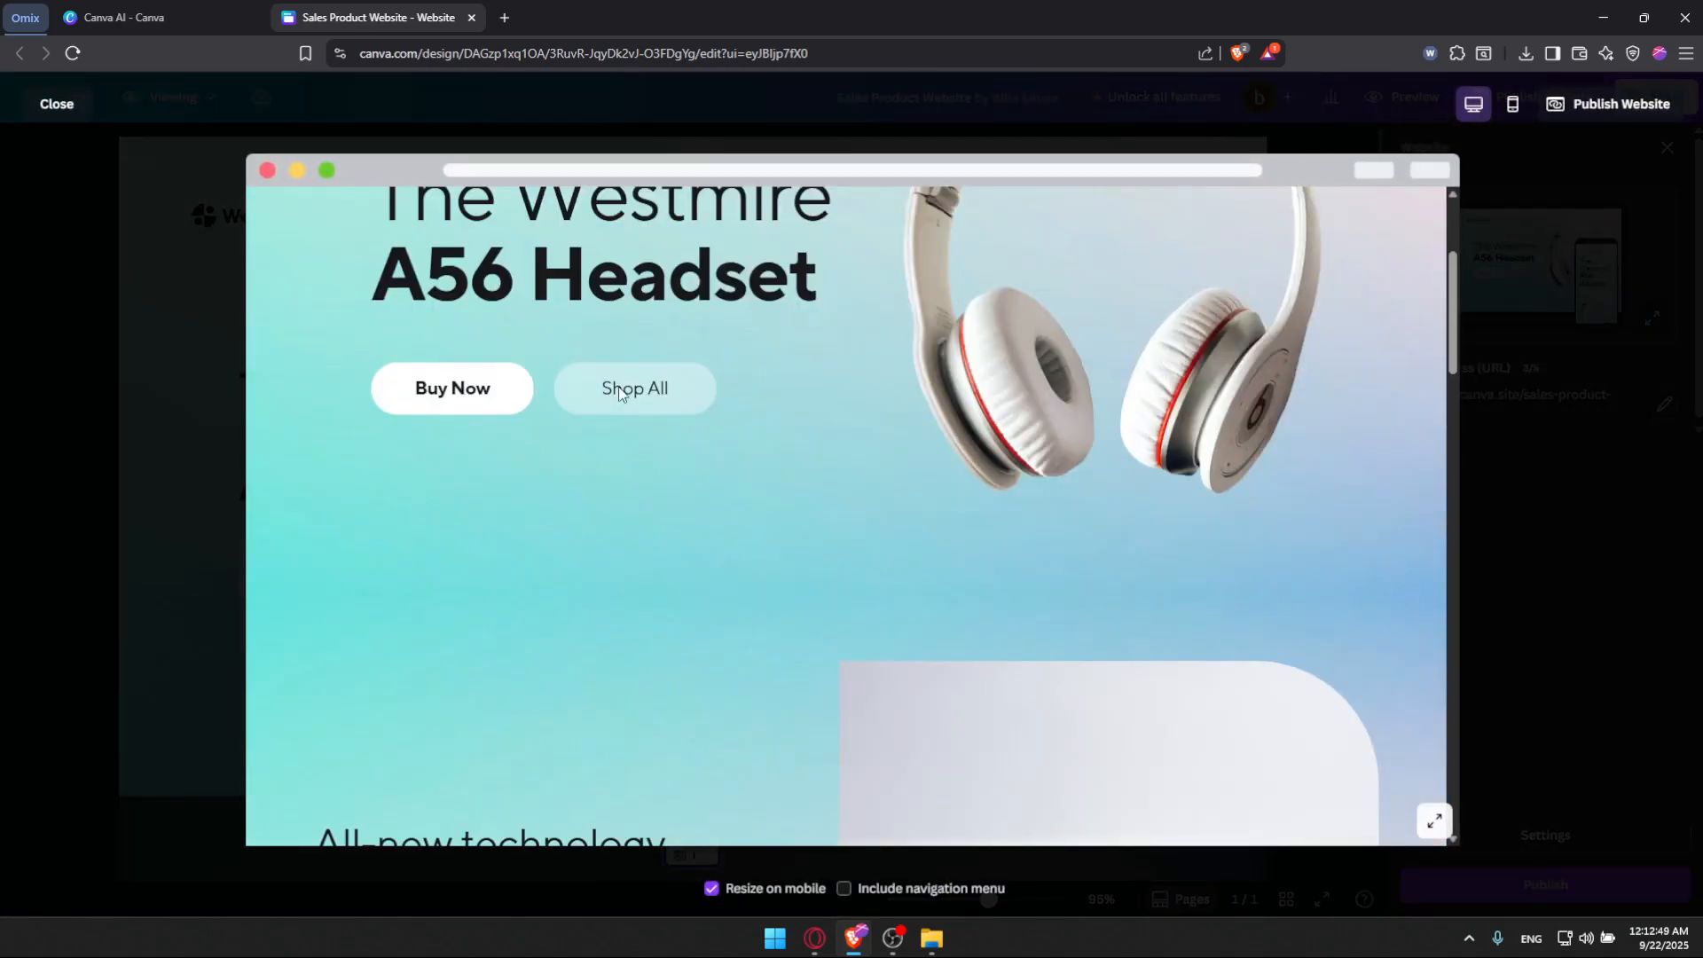
pyautogui.scroll(-5, 516, 423)
pyautogui.scroll(-10, 517, 422)
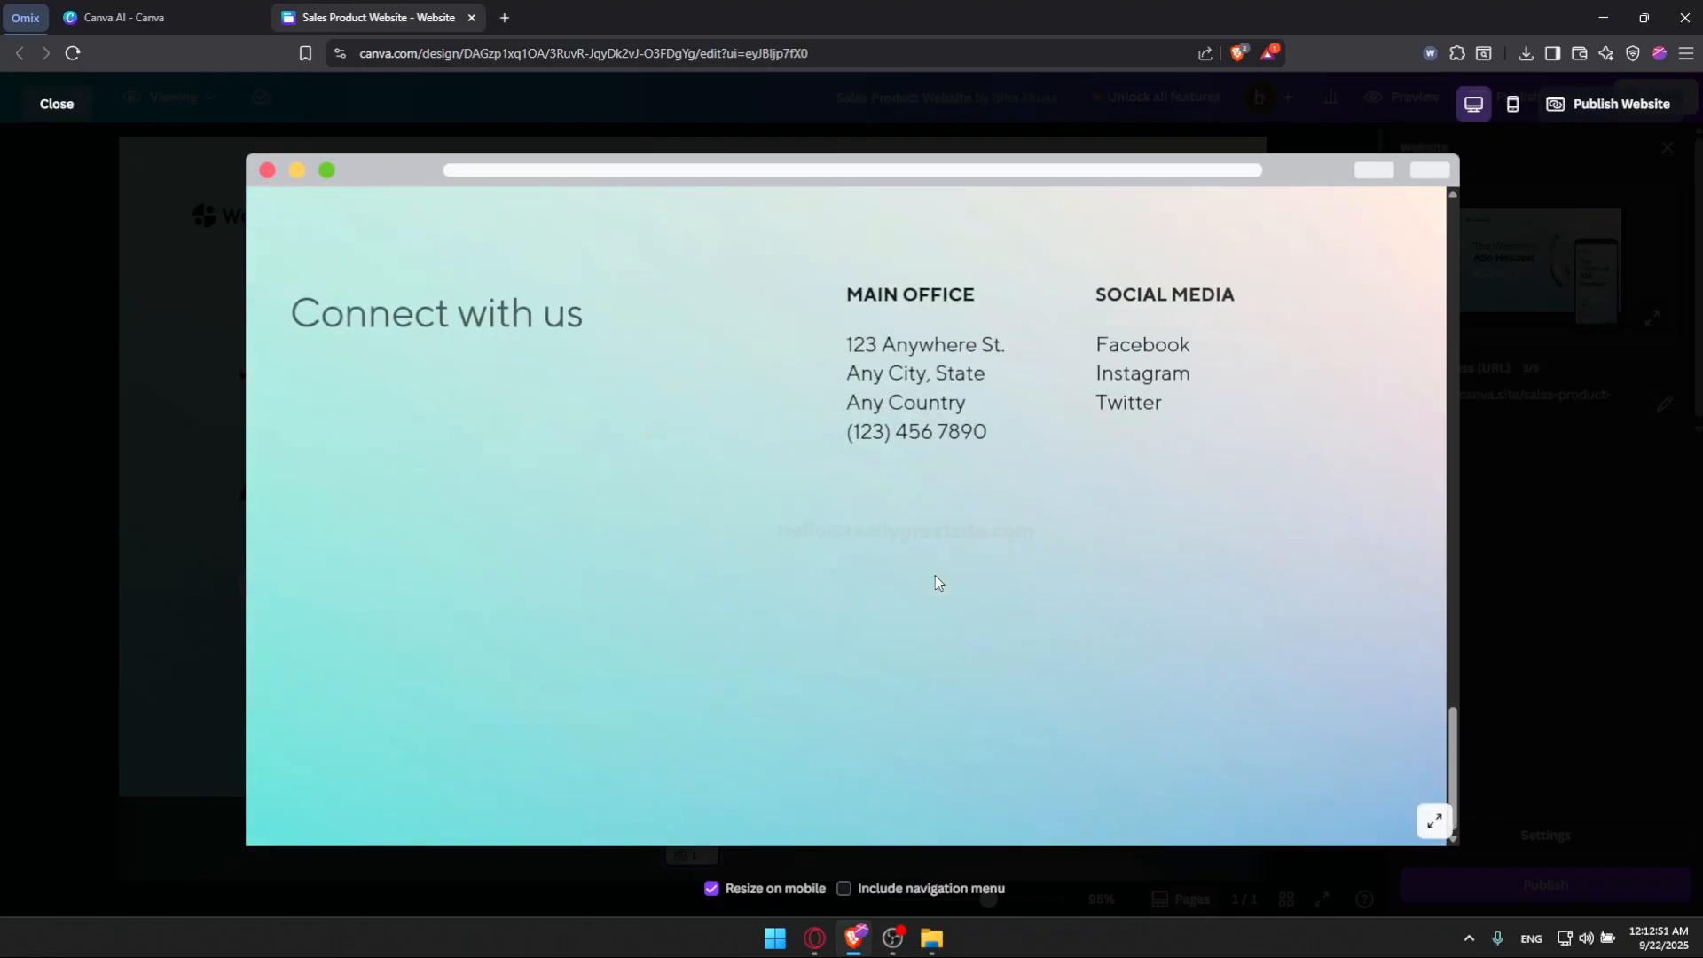
pyautogui.click(1524, 178)
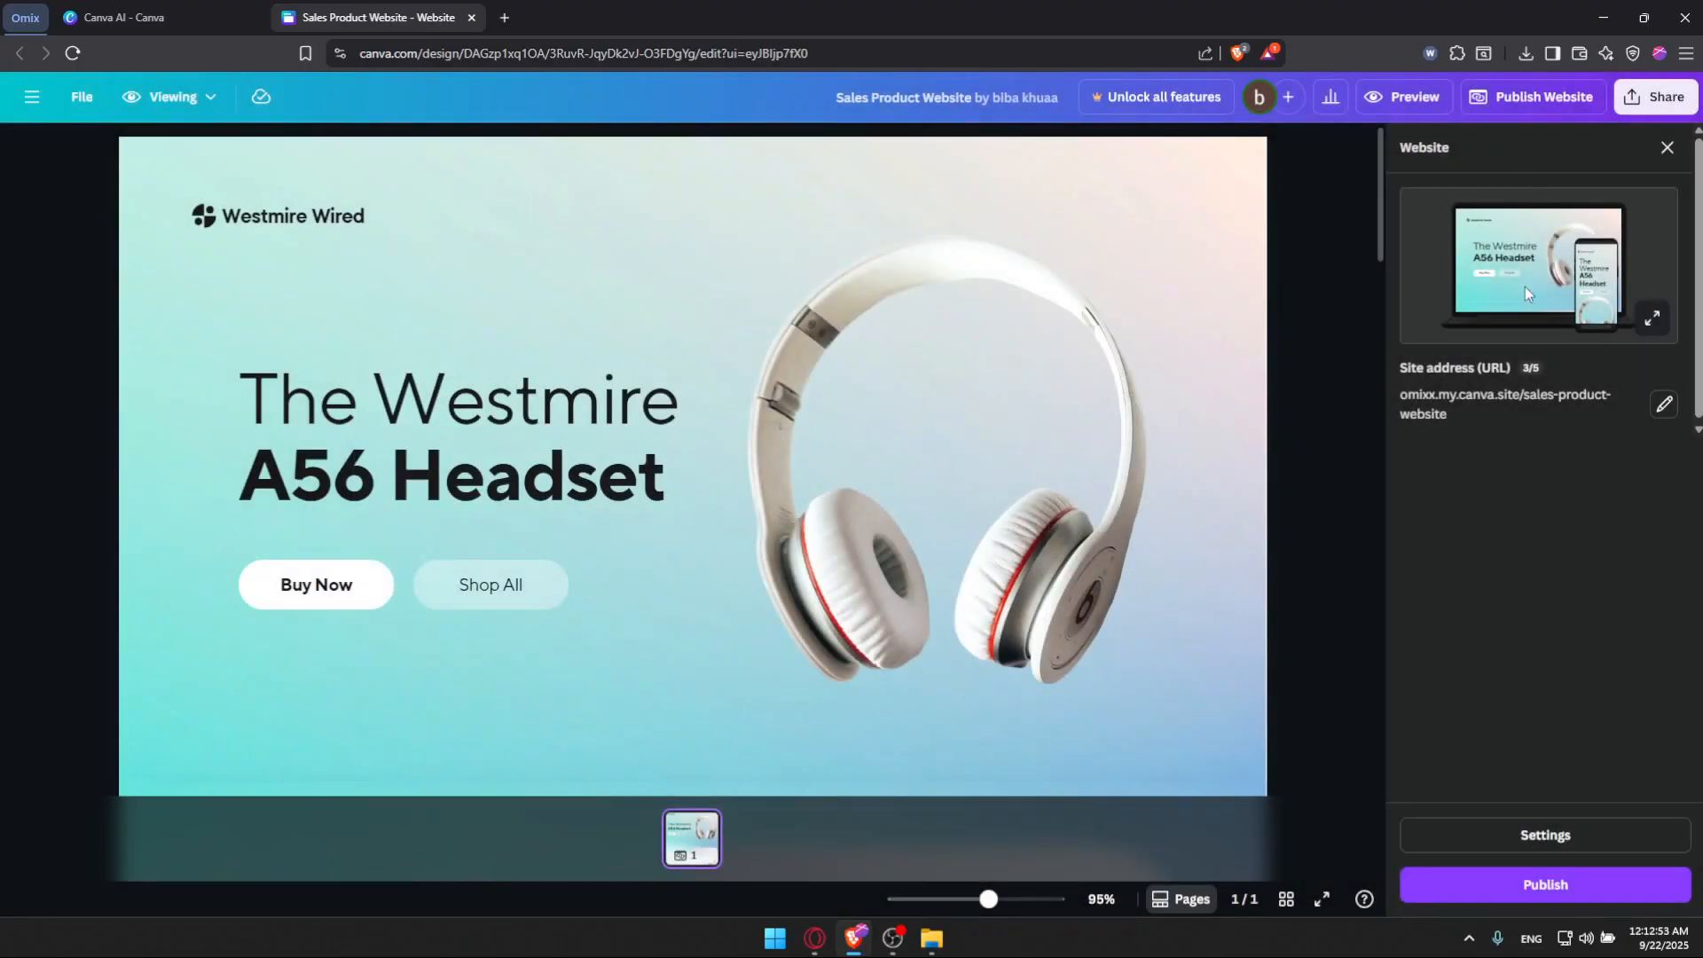
# Open the website settings, check the title, URL path and description fields for Page 1, and return to the site options
pyautogui.click(1540, 836)
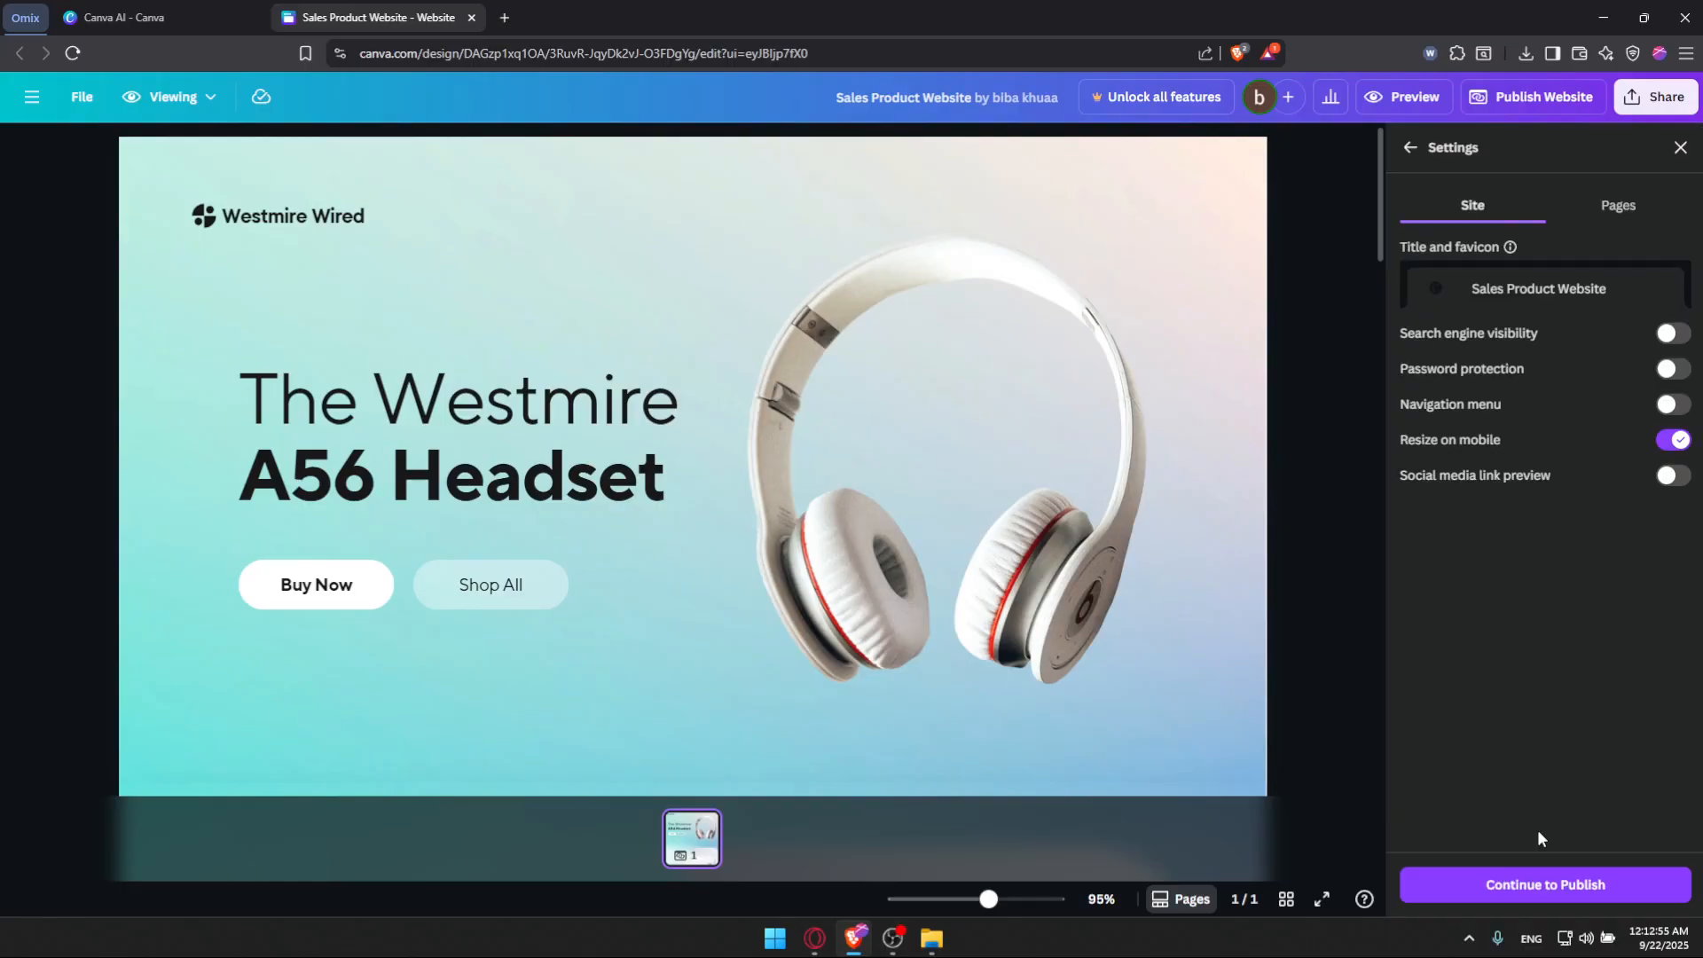
pyautogui.click(1587, 220)
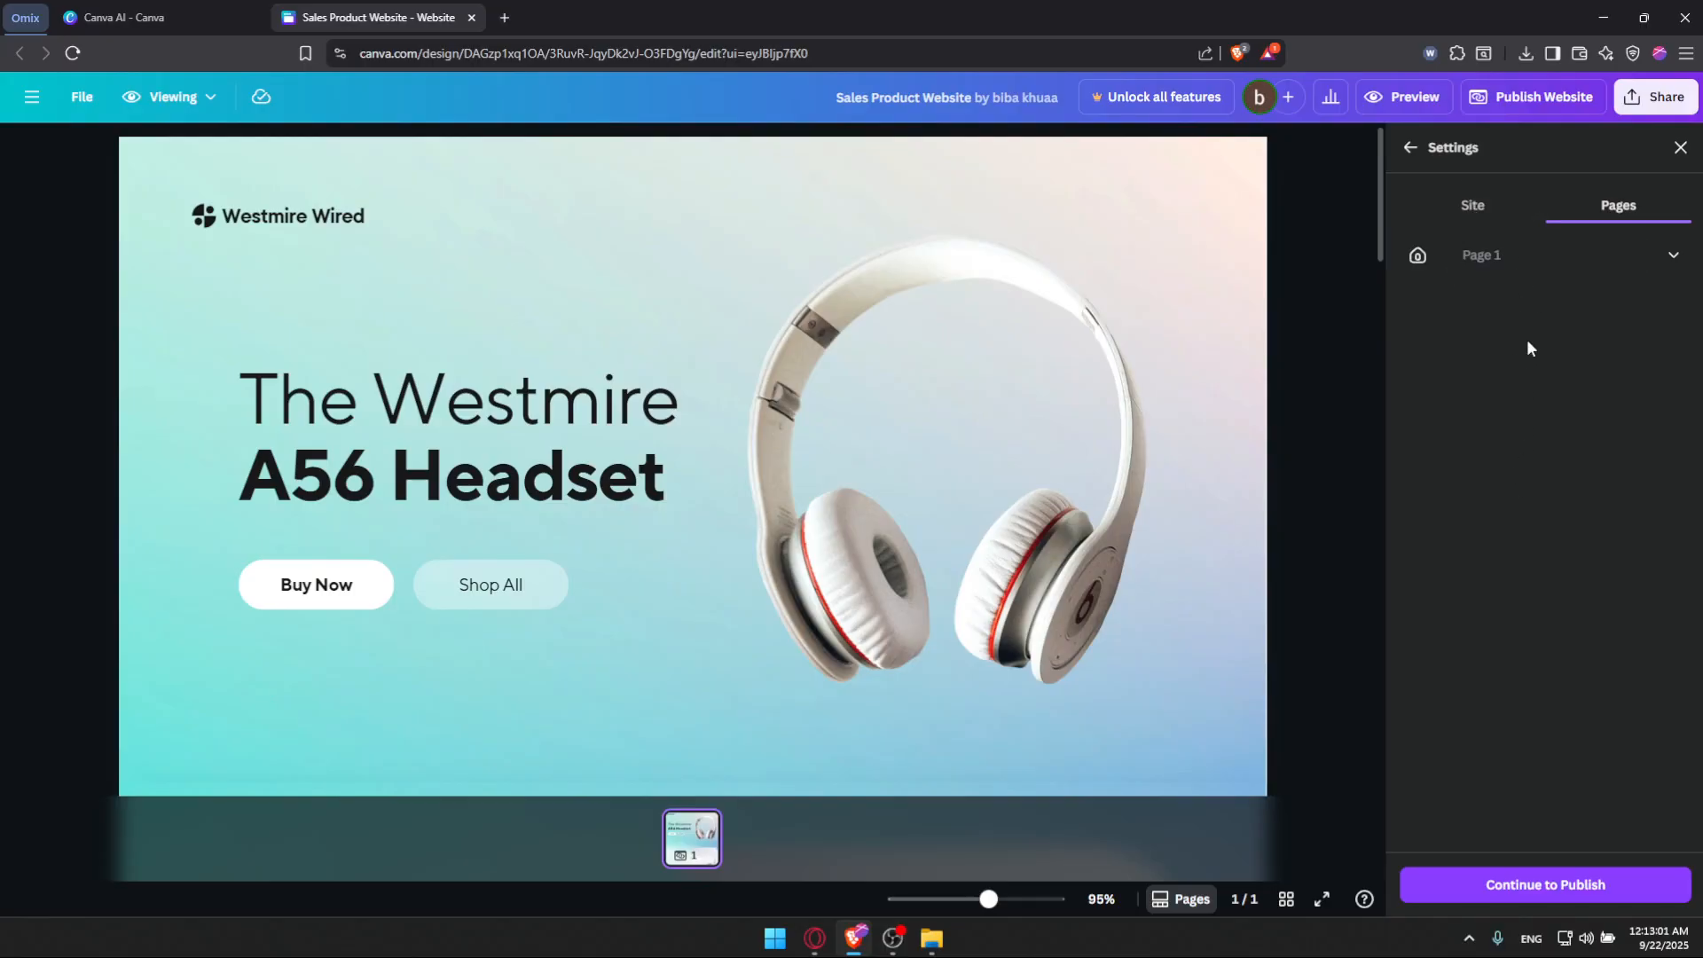
pyautogui.click(1672, 255)
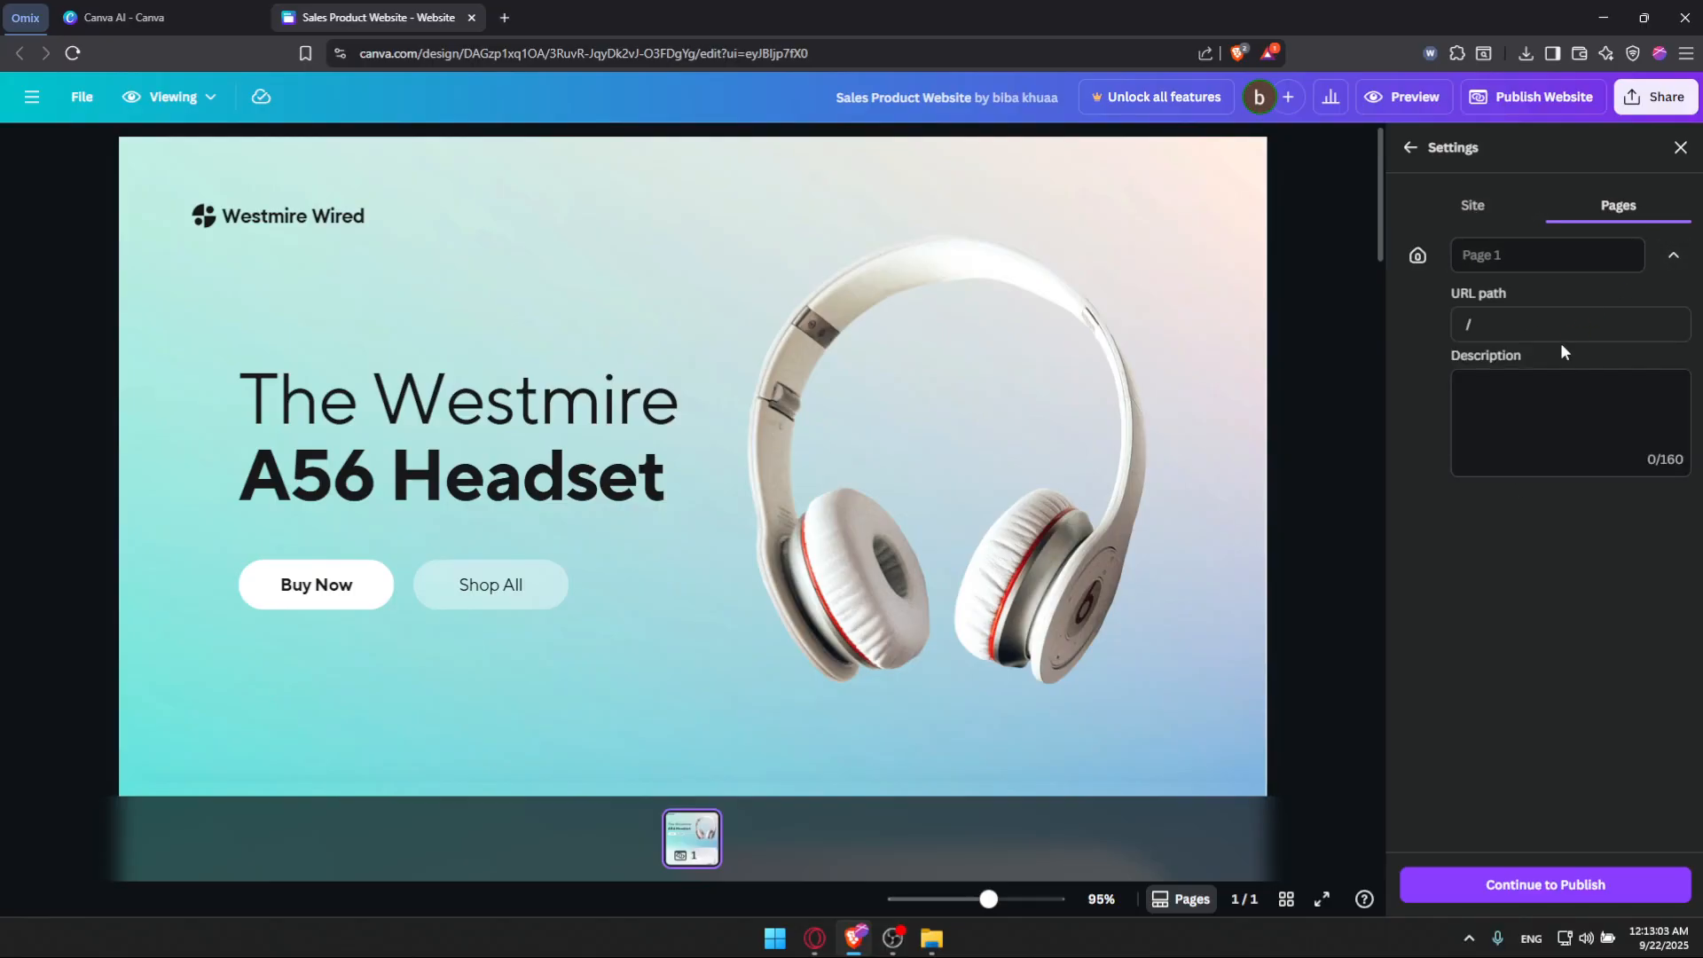
pyautogui.click(1673, 256)
pyautogui.click(1473, 205)
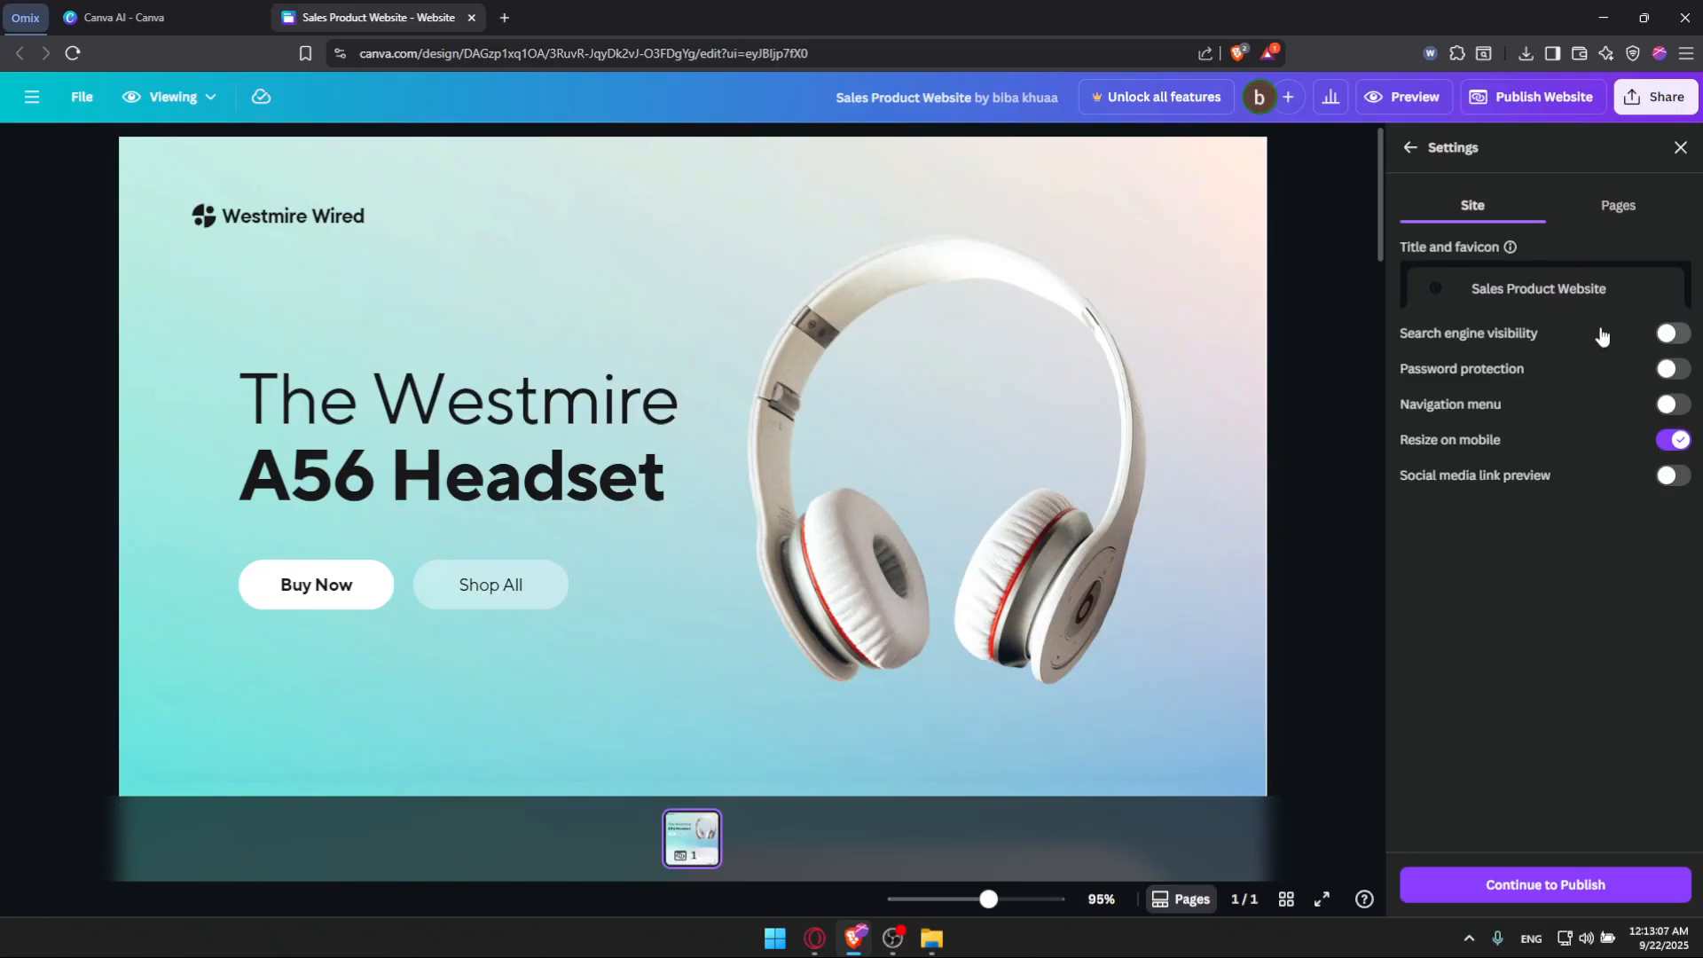
# Turn on the site's navigation menu, briefly try search engine visibility and social media link preview, and continue to publishing
pyautogui.click(1678, 346)
pyautogui.click(1678, 346)
pyautogui.click(1675, 405)
pyautogui.click(1666, 476)
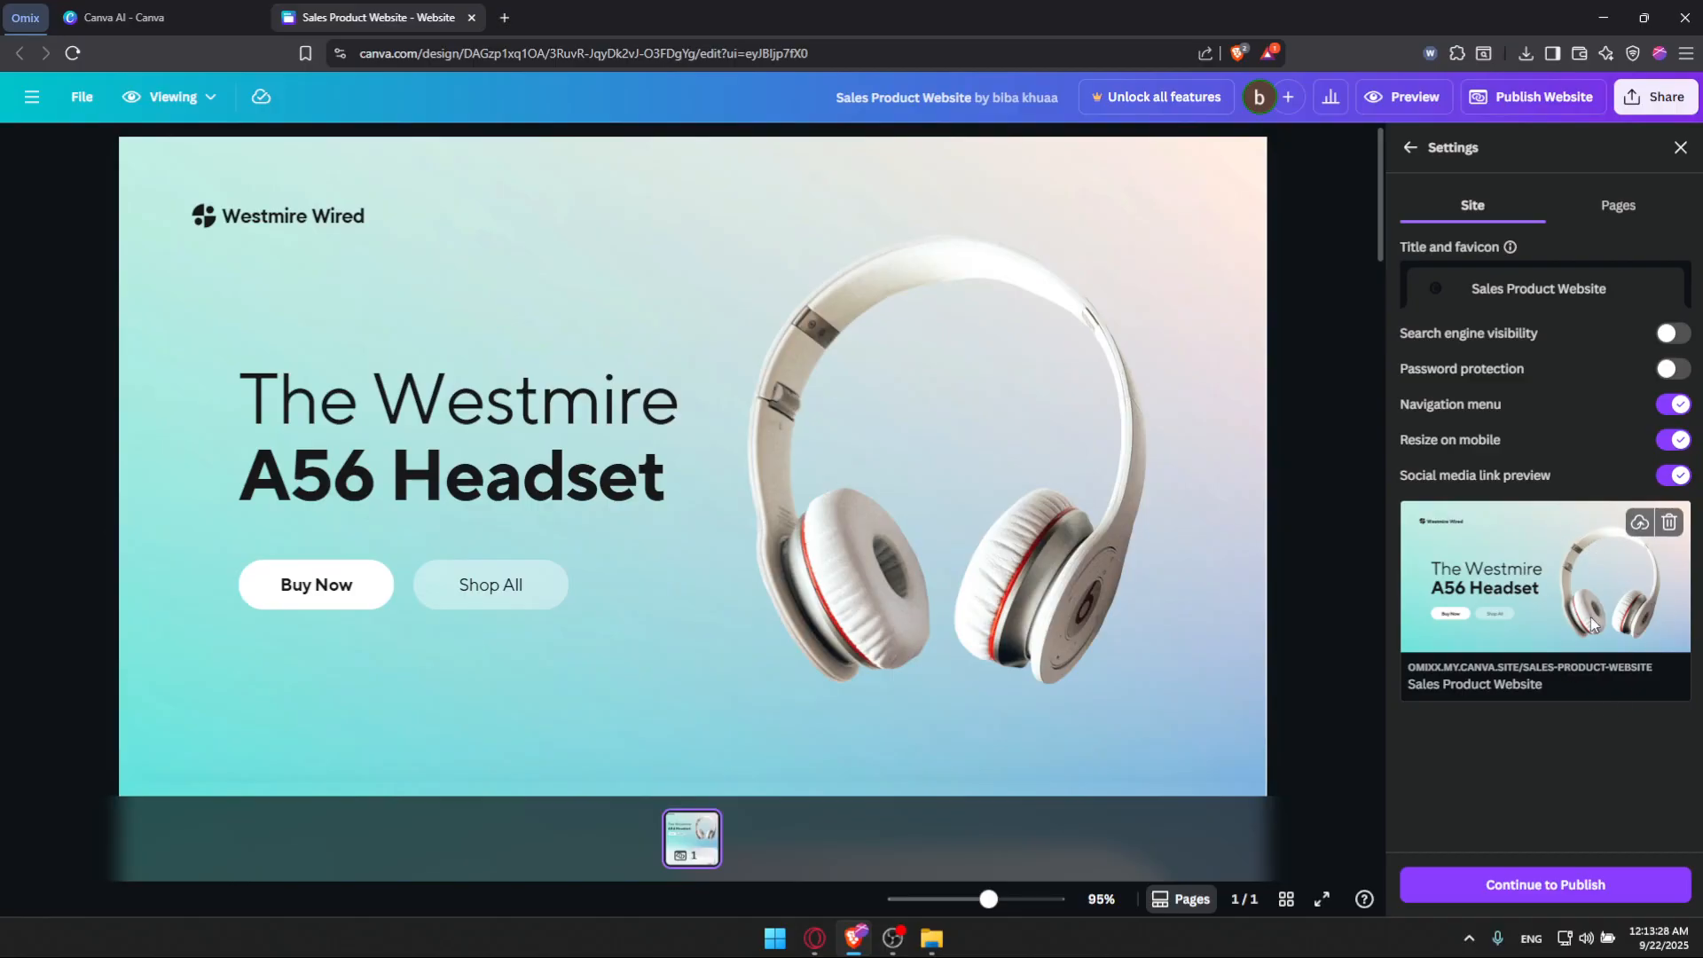
pyautogui.click(1666, 476)
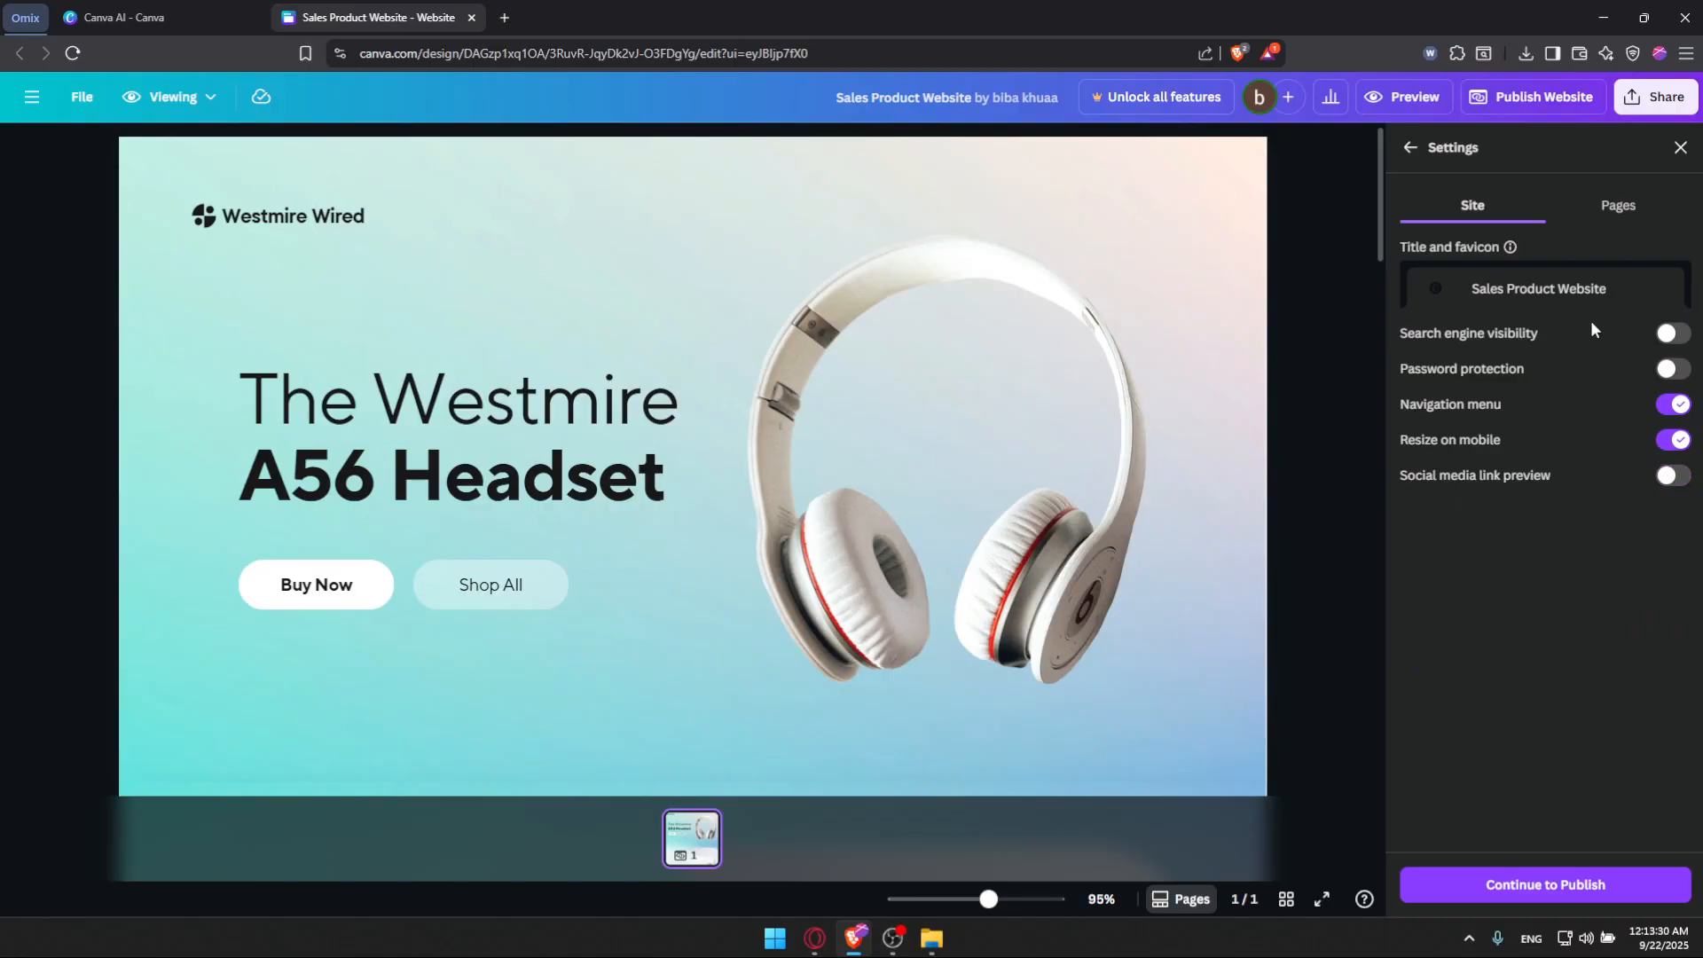
pyautogui.click(1548, 887)
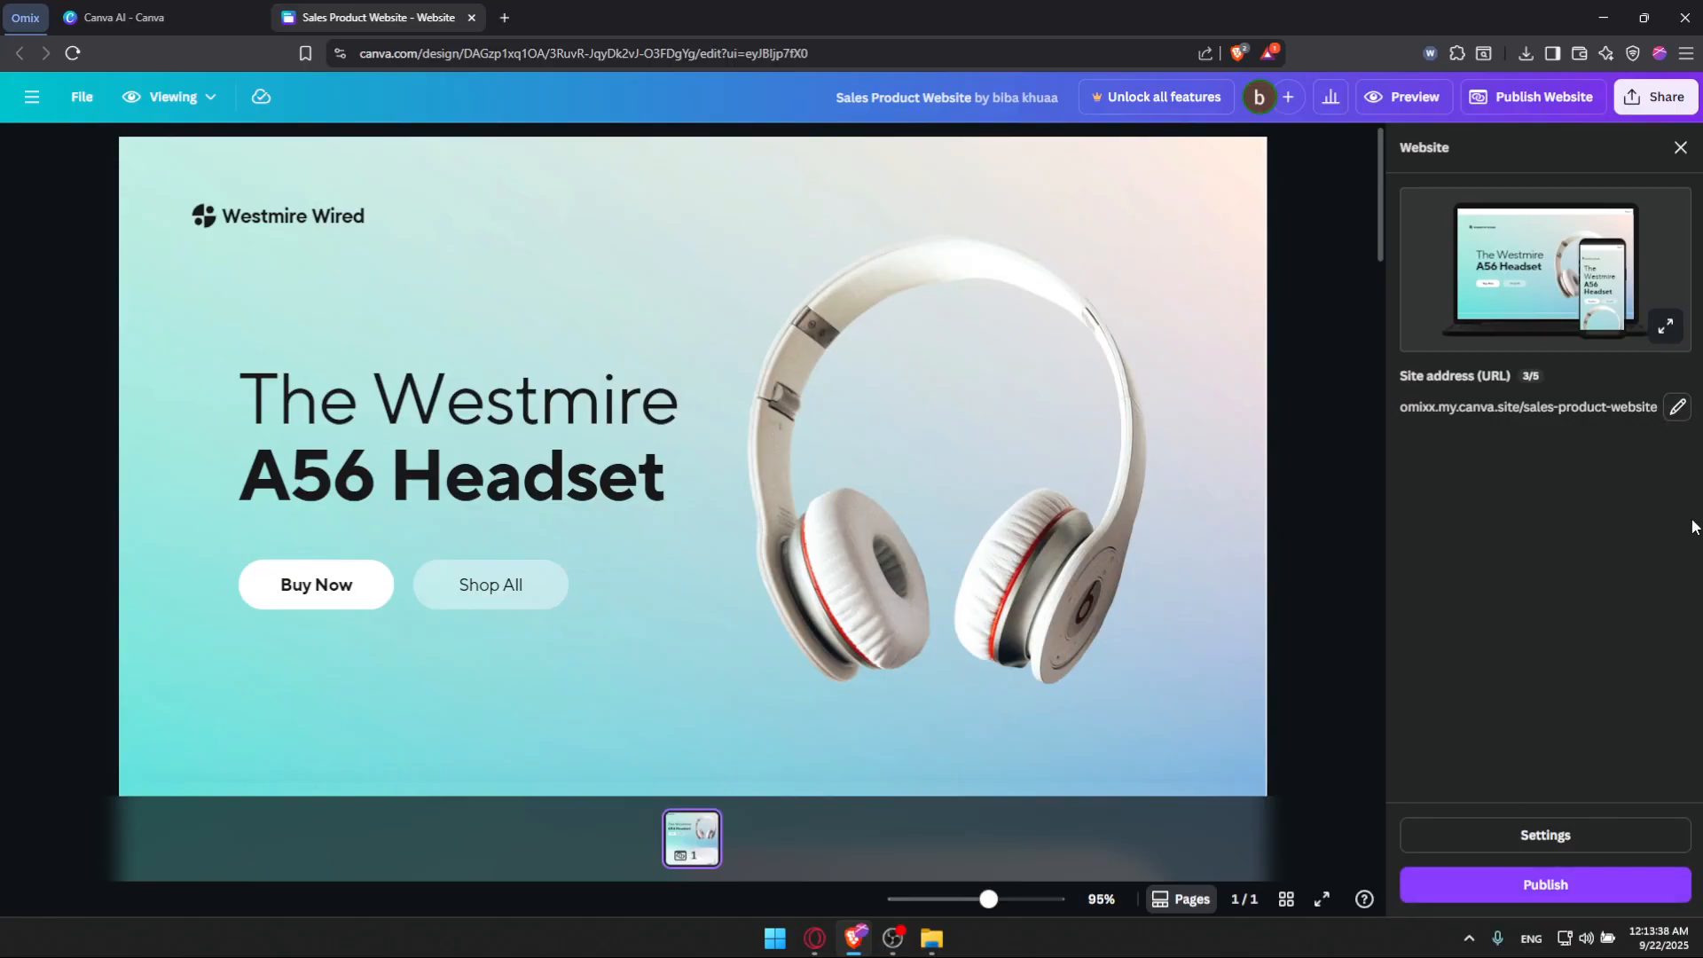
# Change the site address path to myproduction and publish the website
pyautogui.click(1677, 407)
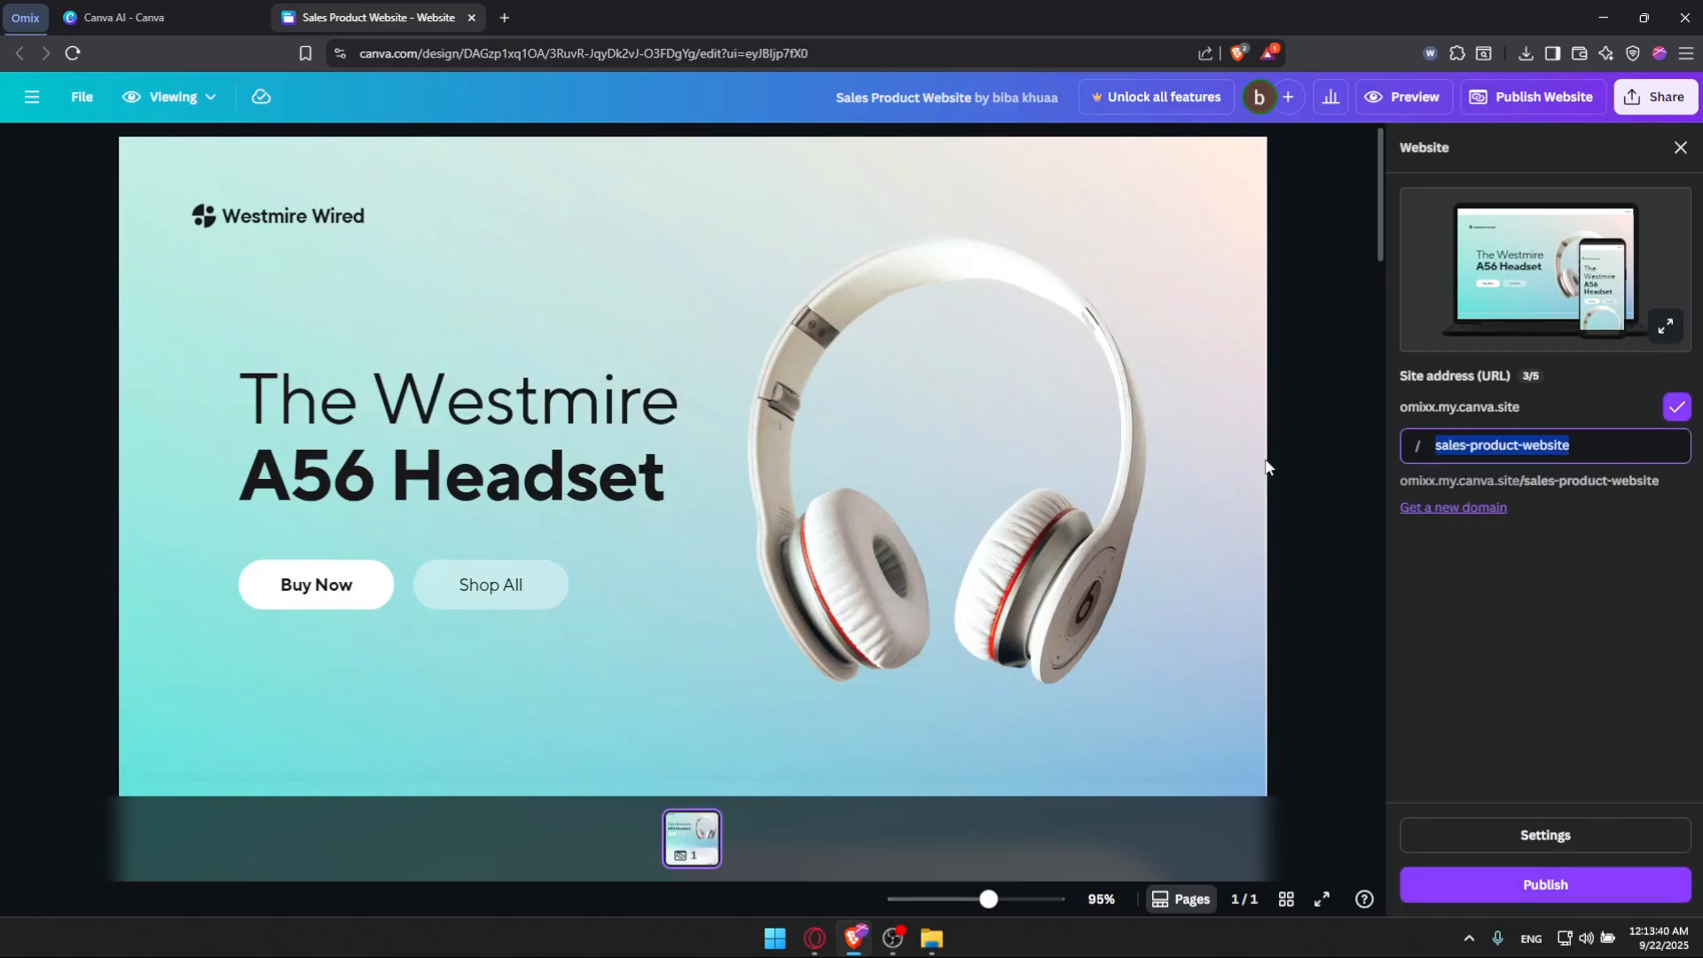
pyautogui.press('BackSpace')
pyautogui.write('my')
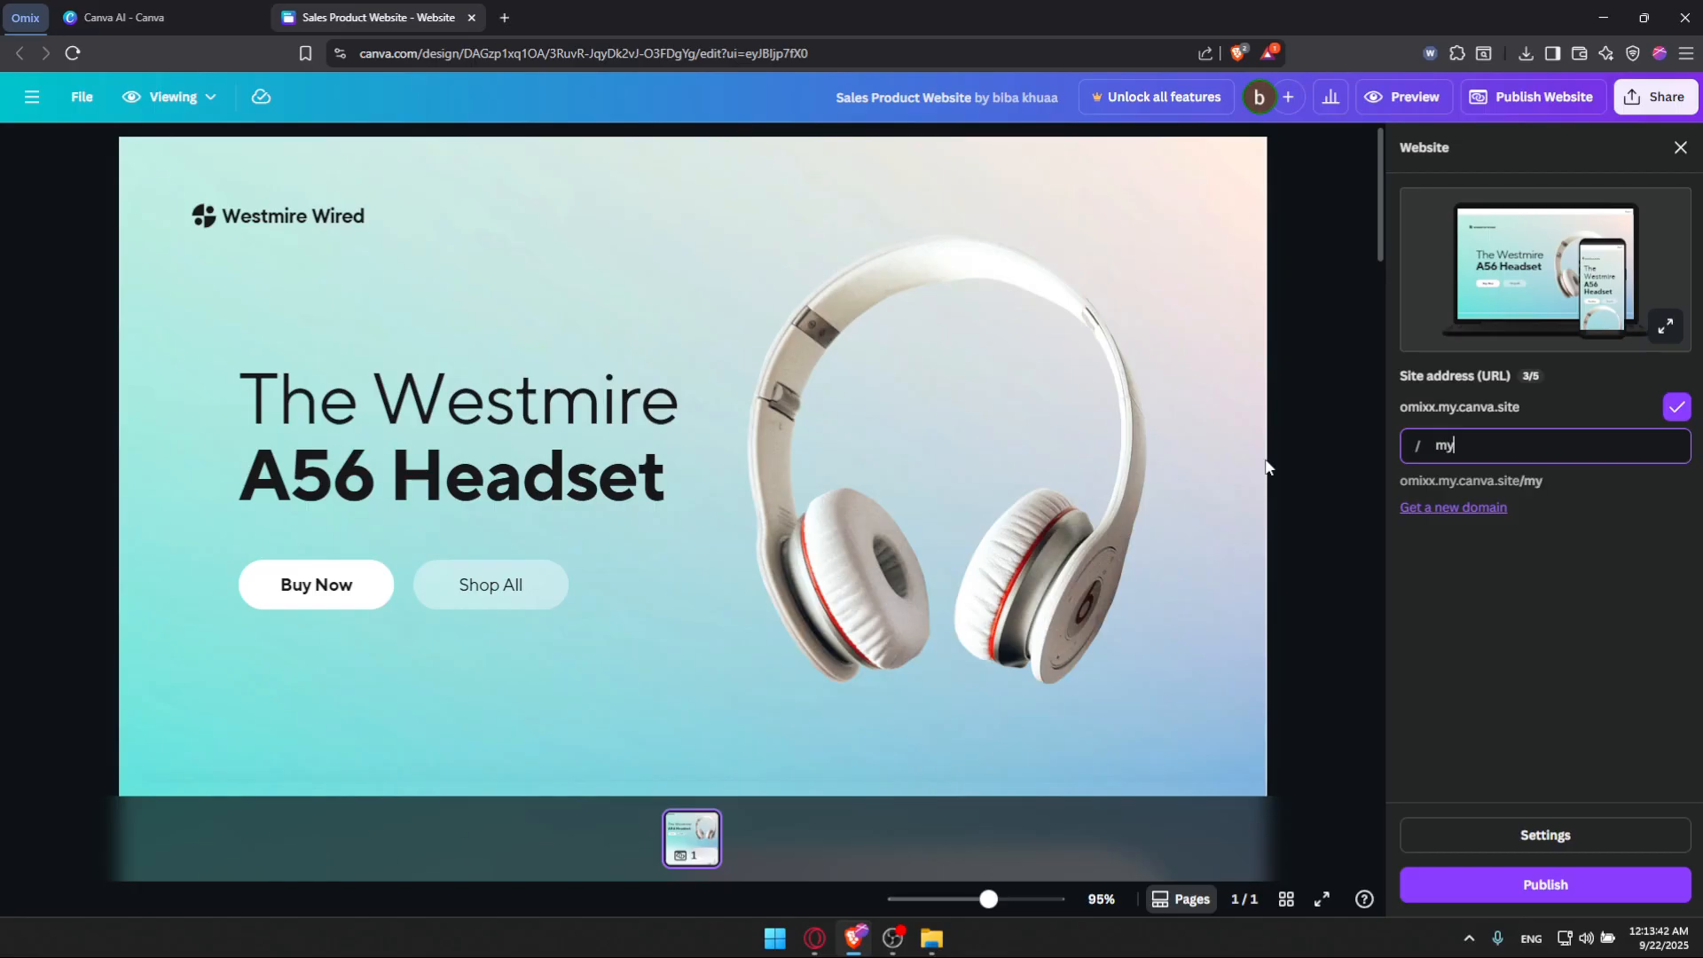
pyautogui.write('production')
pyautogui.click(1504, 635)
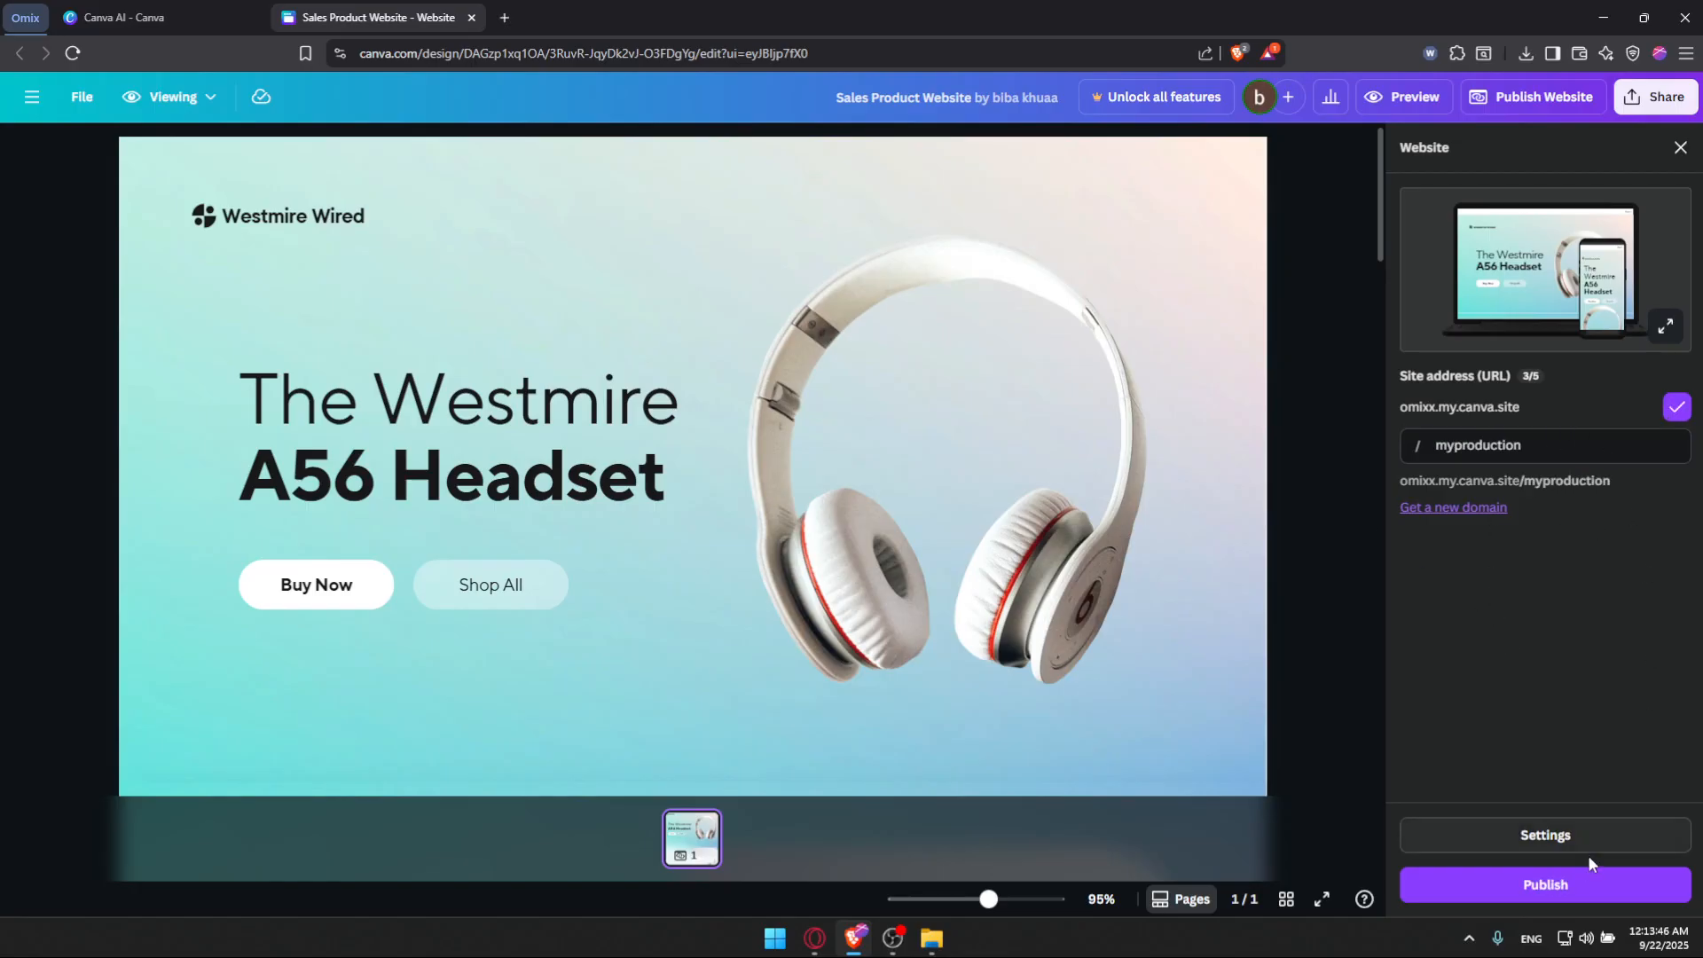
pyautogui.click(1570, 885)
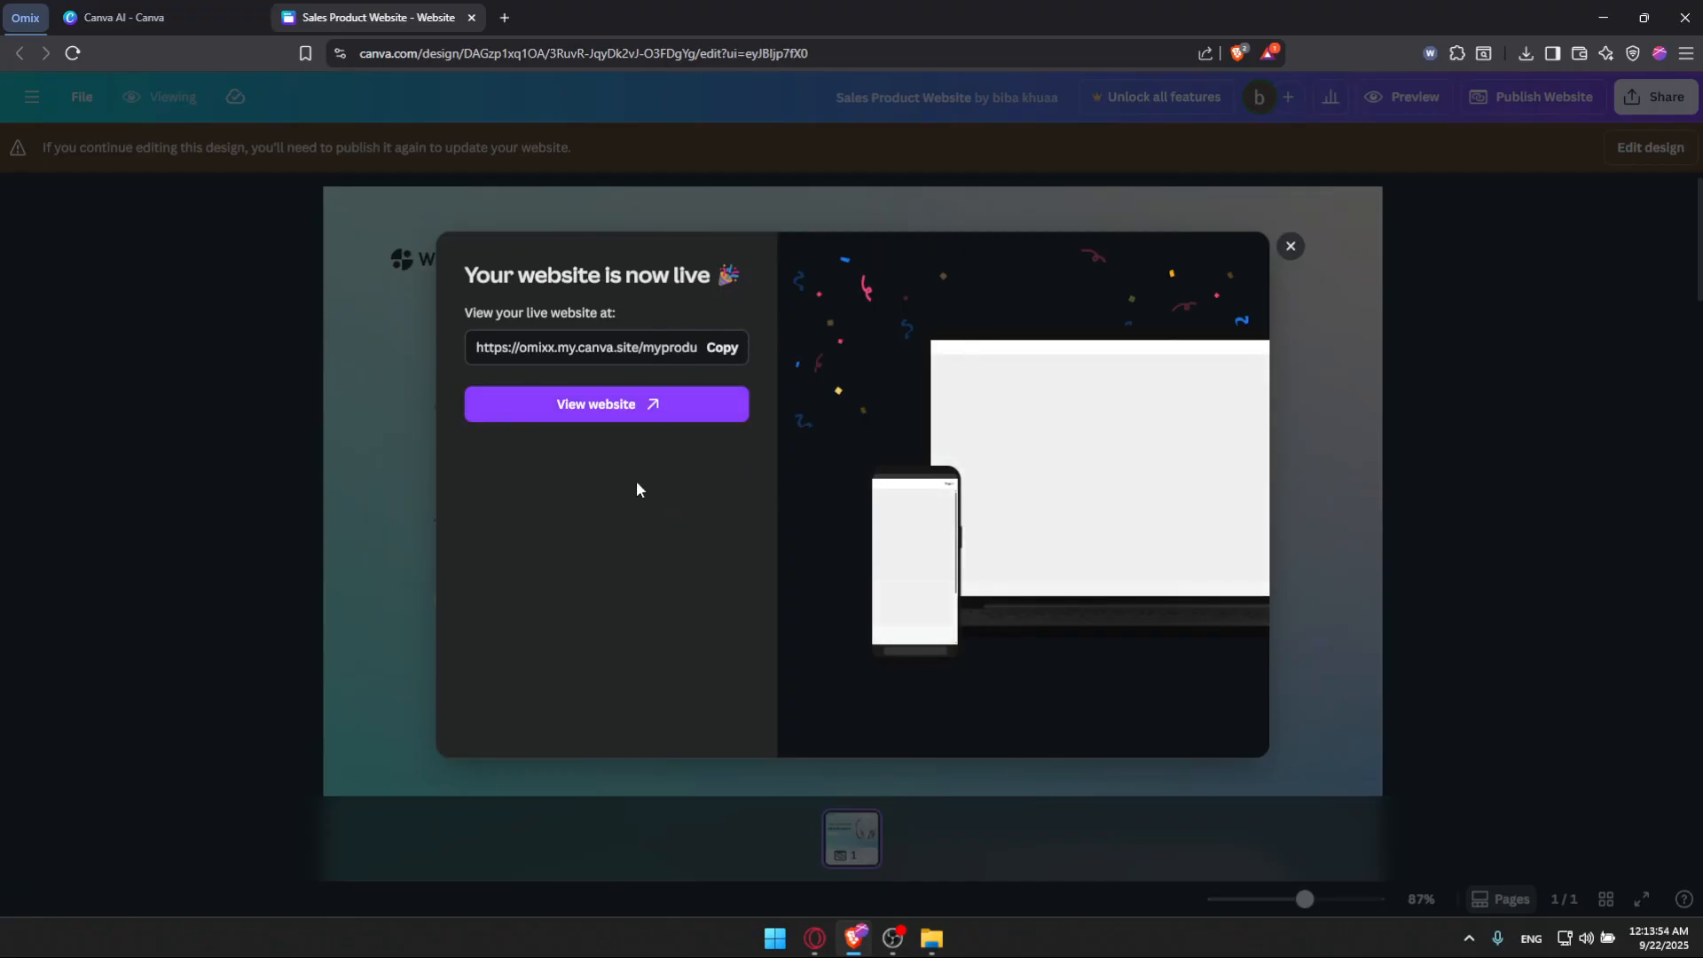
# Open the live website and examine its sections and page navigation, from the headset banner to the Connect with us footer
pyautogui.click(609, 405)
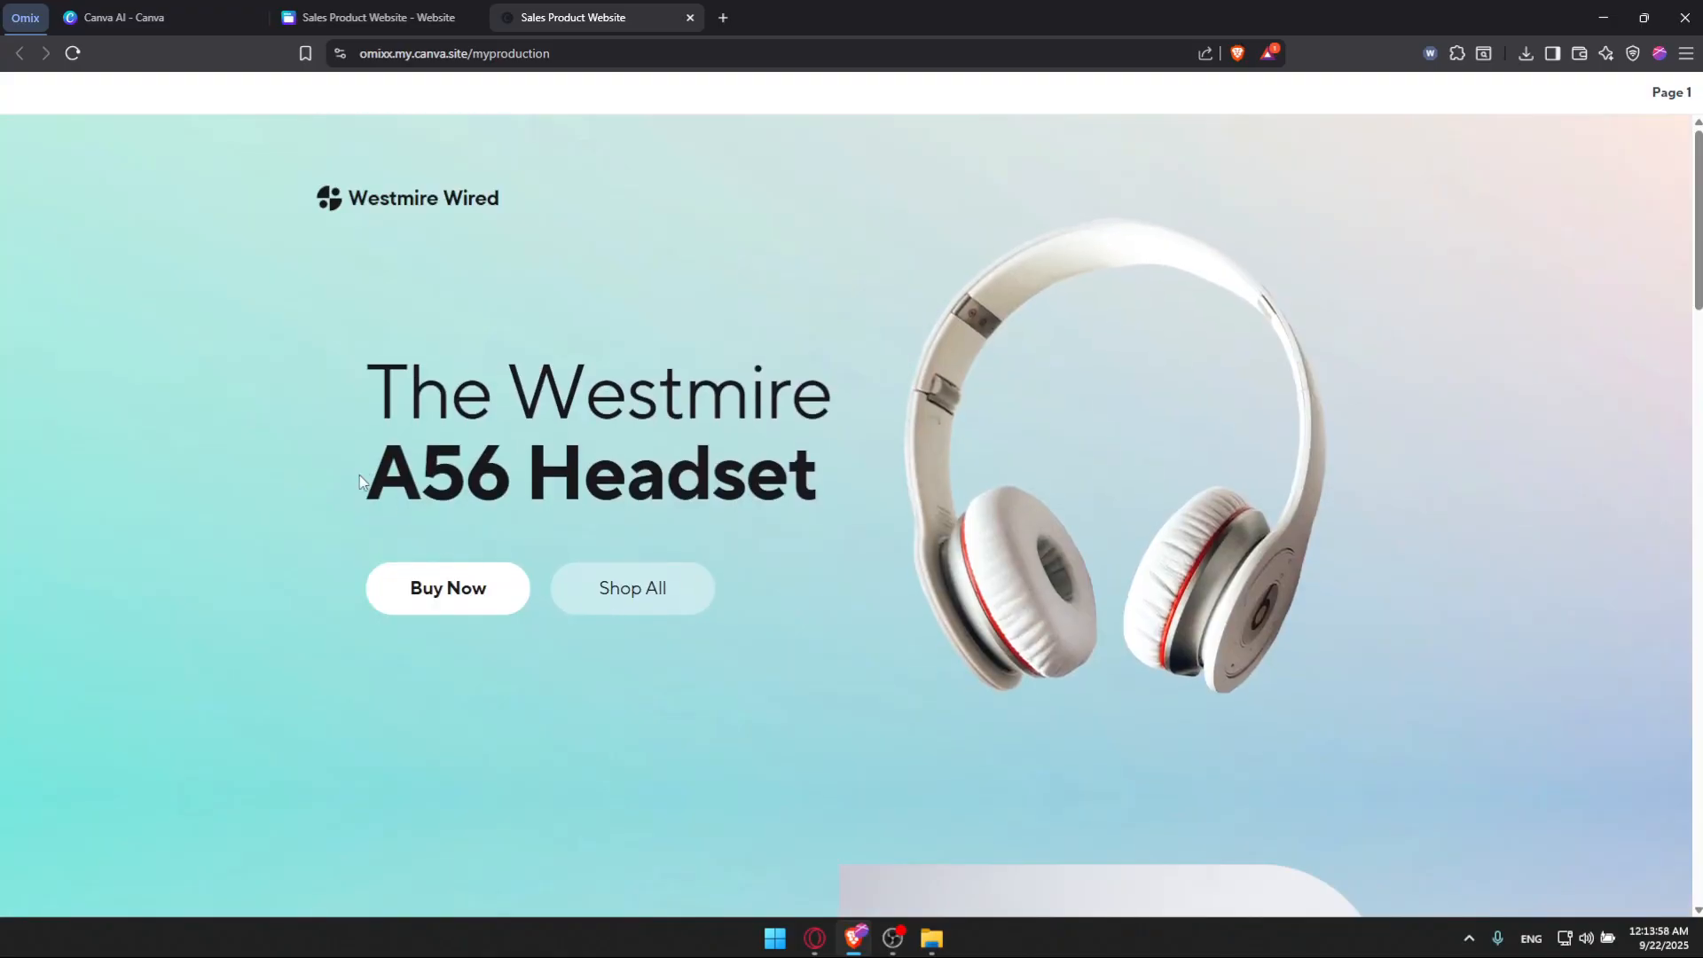
pyautogui.scroll(-15, 1011, 341)
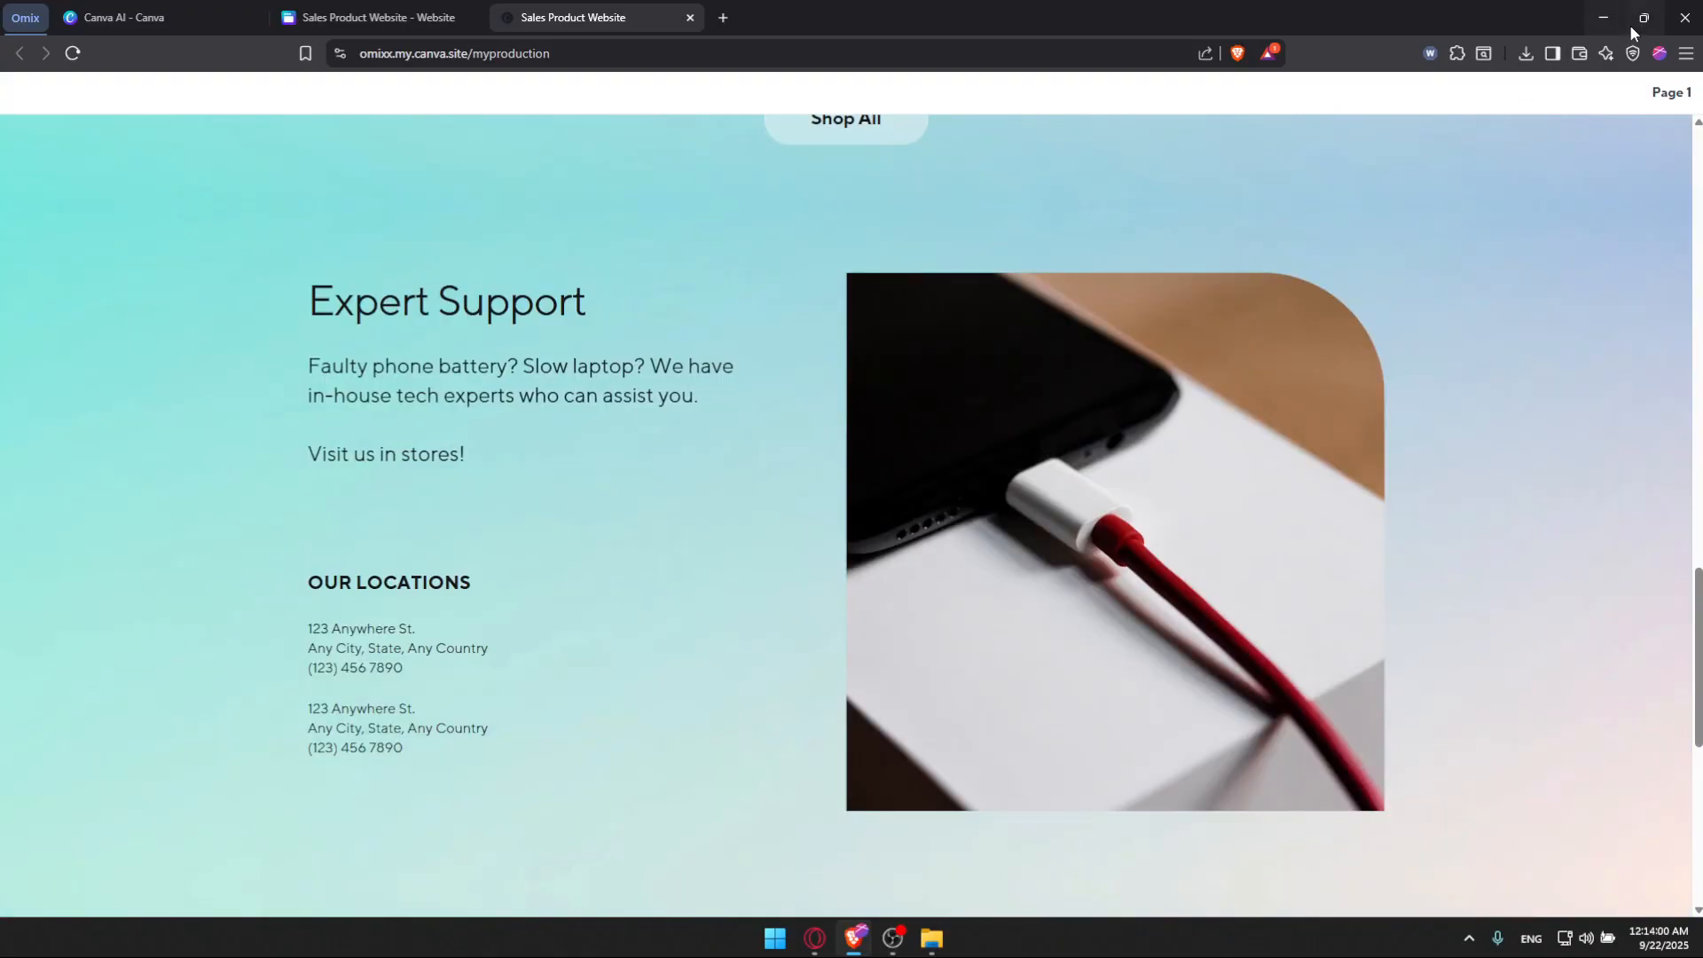
pyautogui.click(1669, 95)
pyautogui.scroll(-10, 1642, 152)
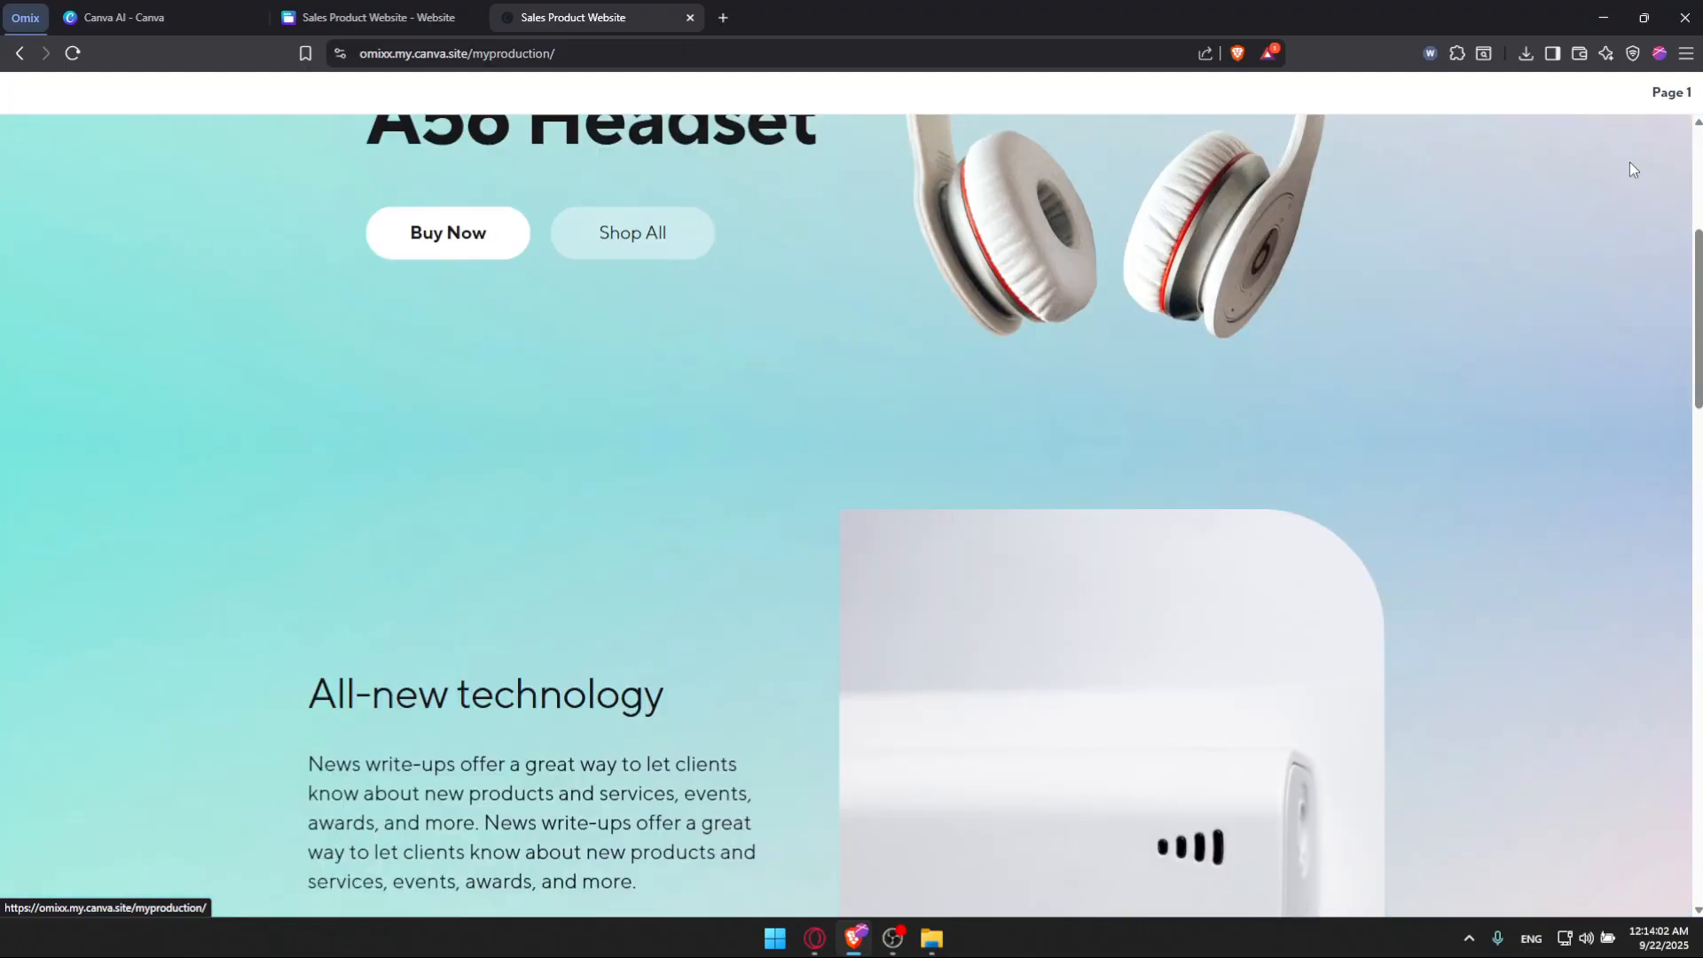
pyautogui.scroll(5, 1375, 509)
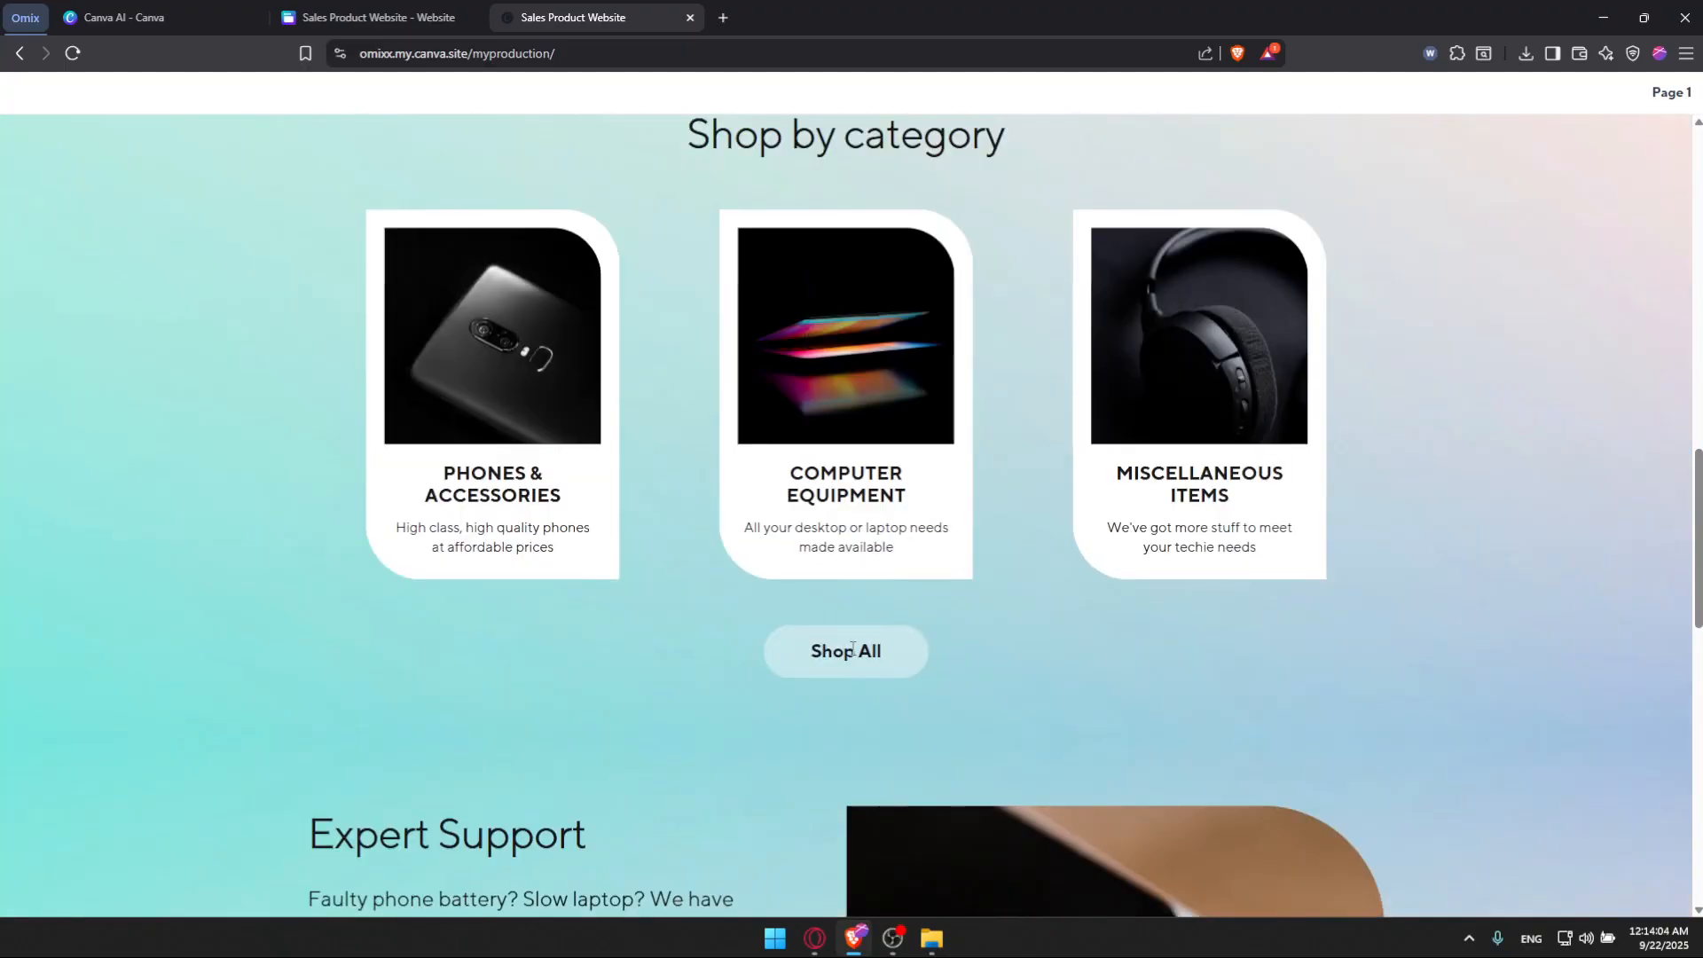
pyautogui.scroll(-3, 1464, 217)
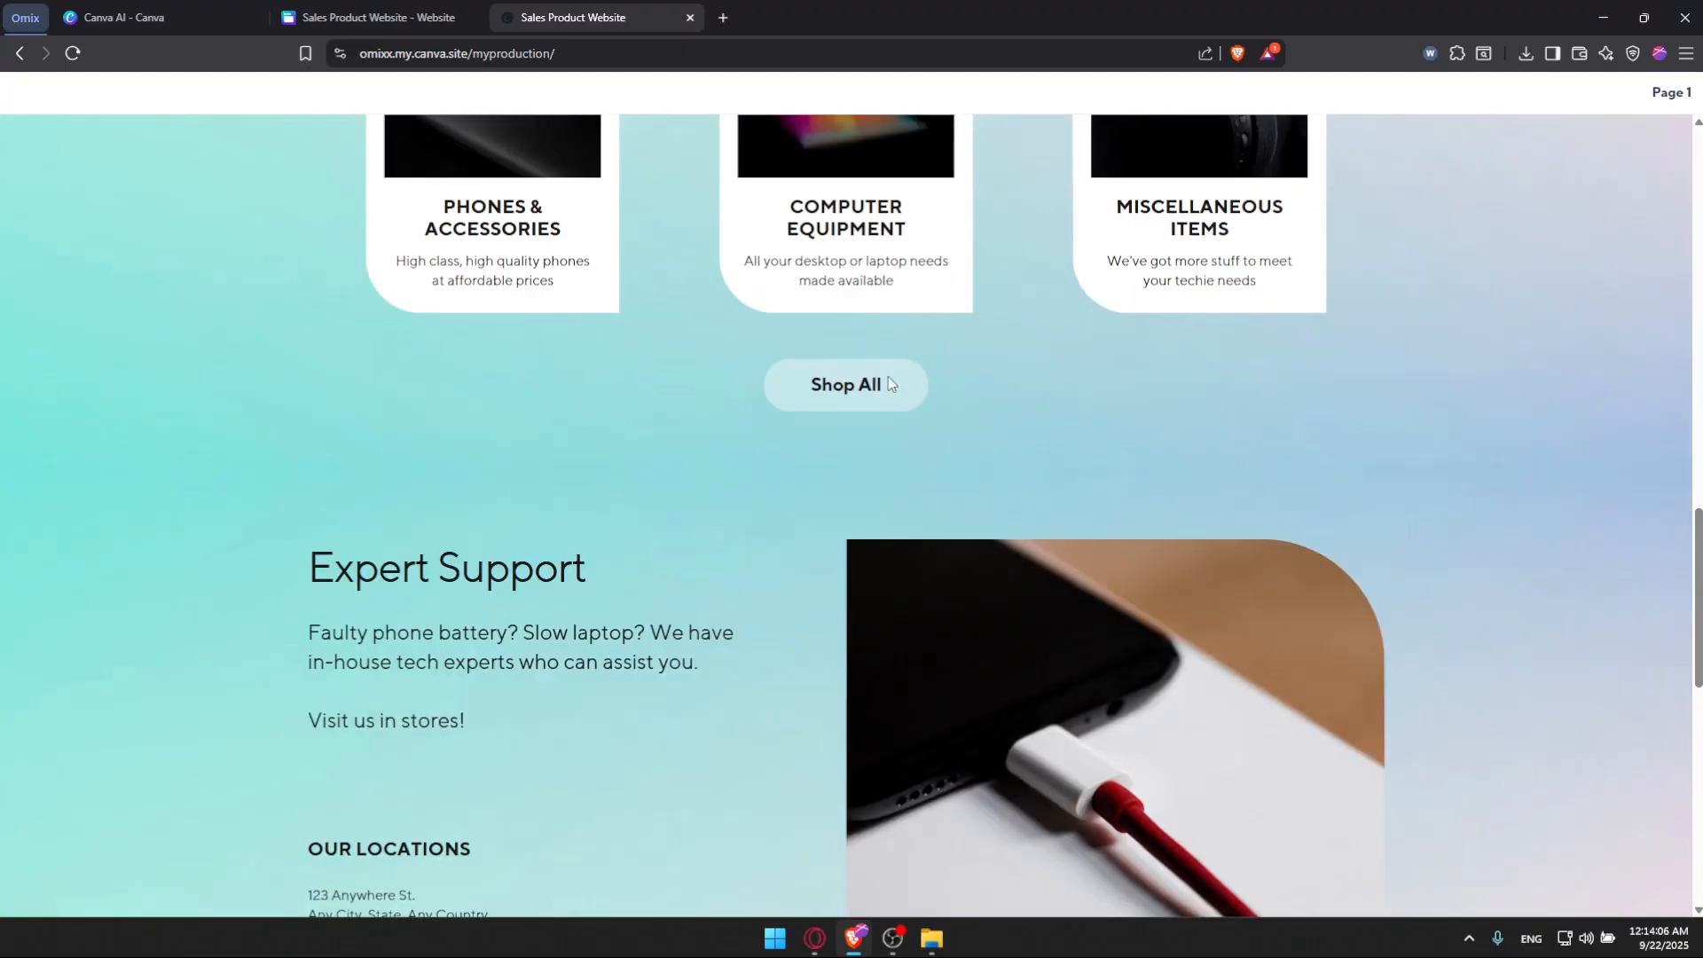
pyautogui.scroll(-10, 896, 417)
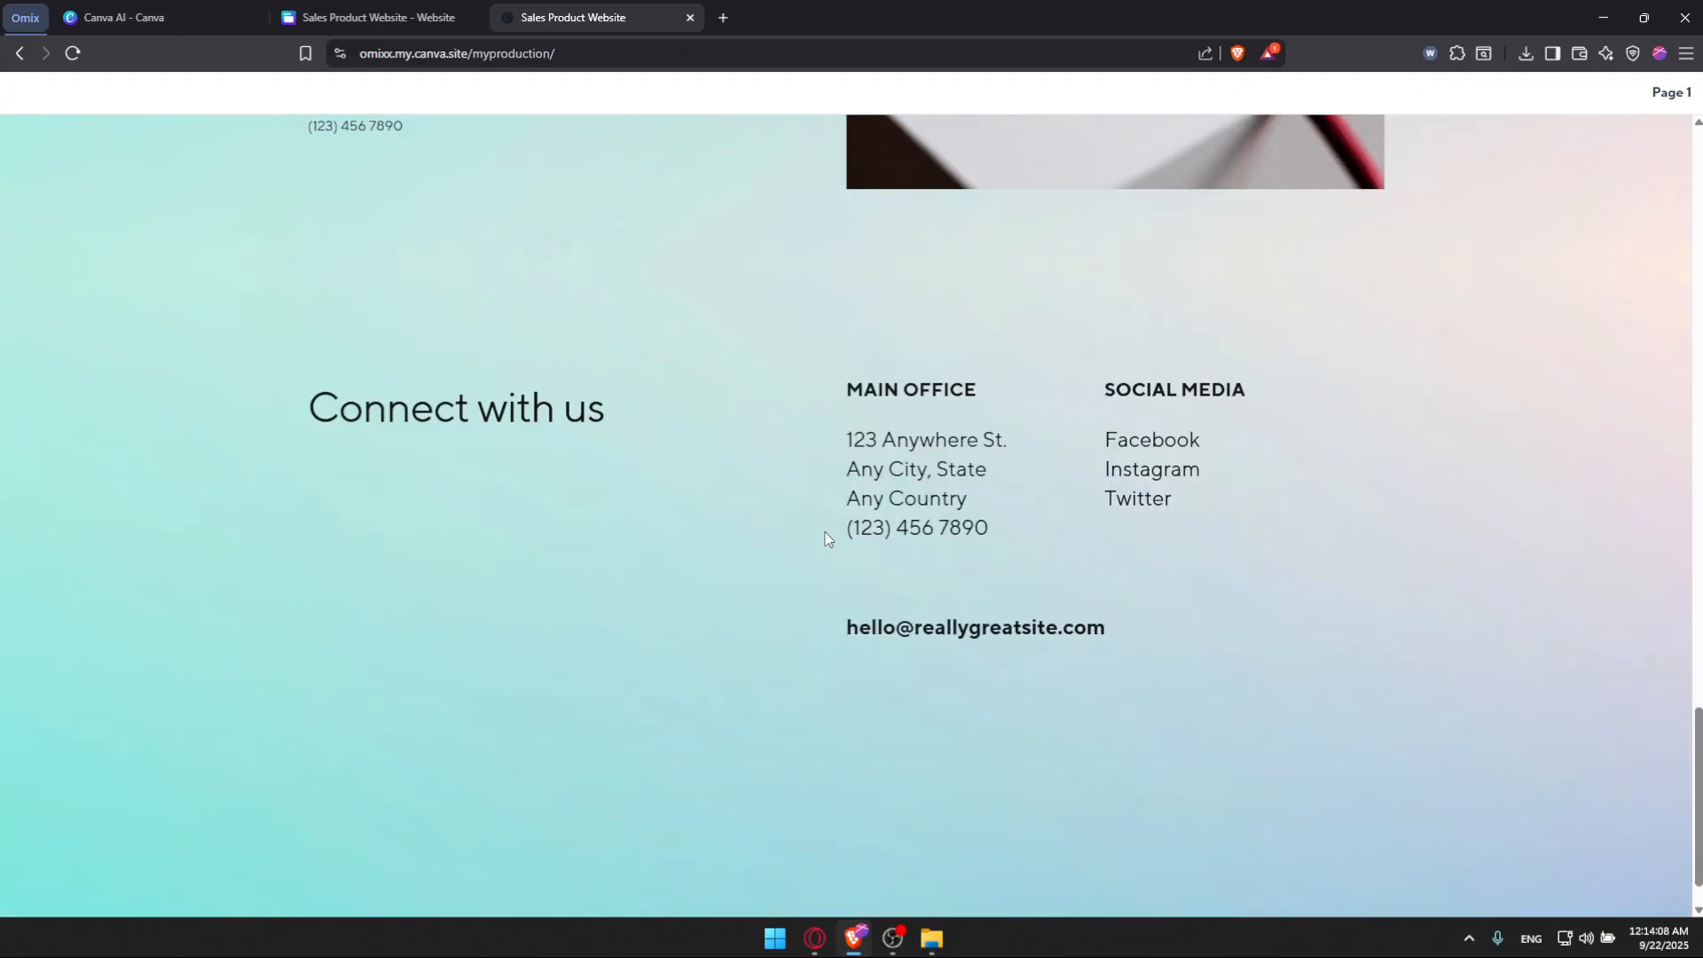
pyautogui.scroll(20, 825, 536)
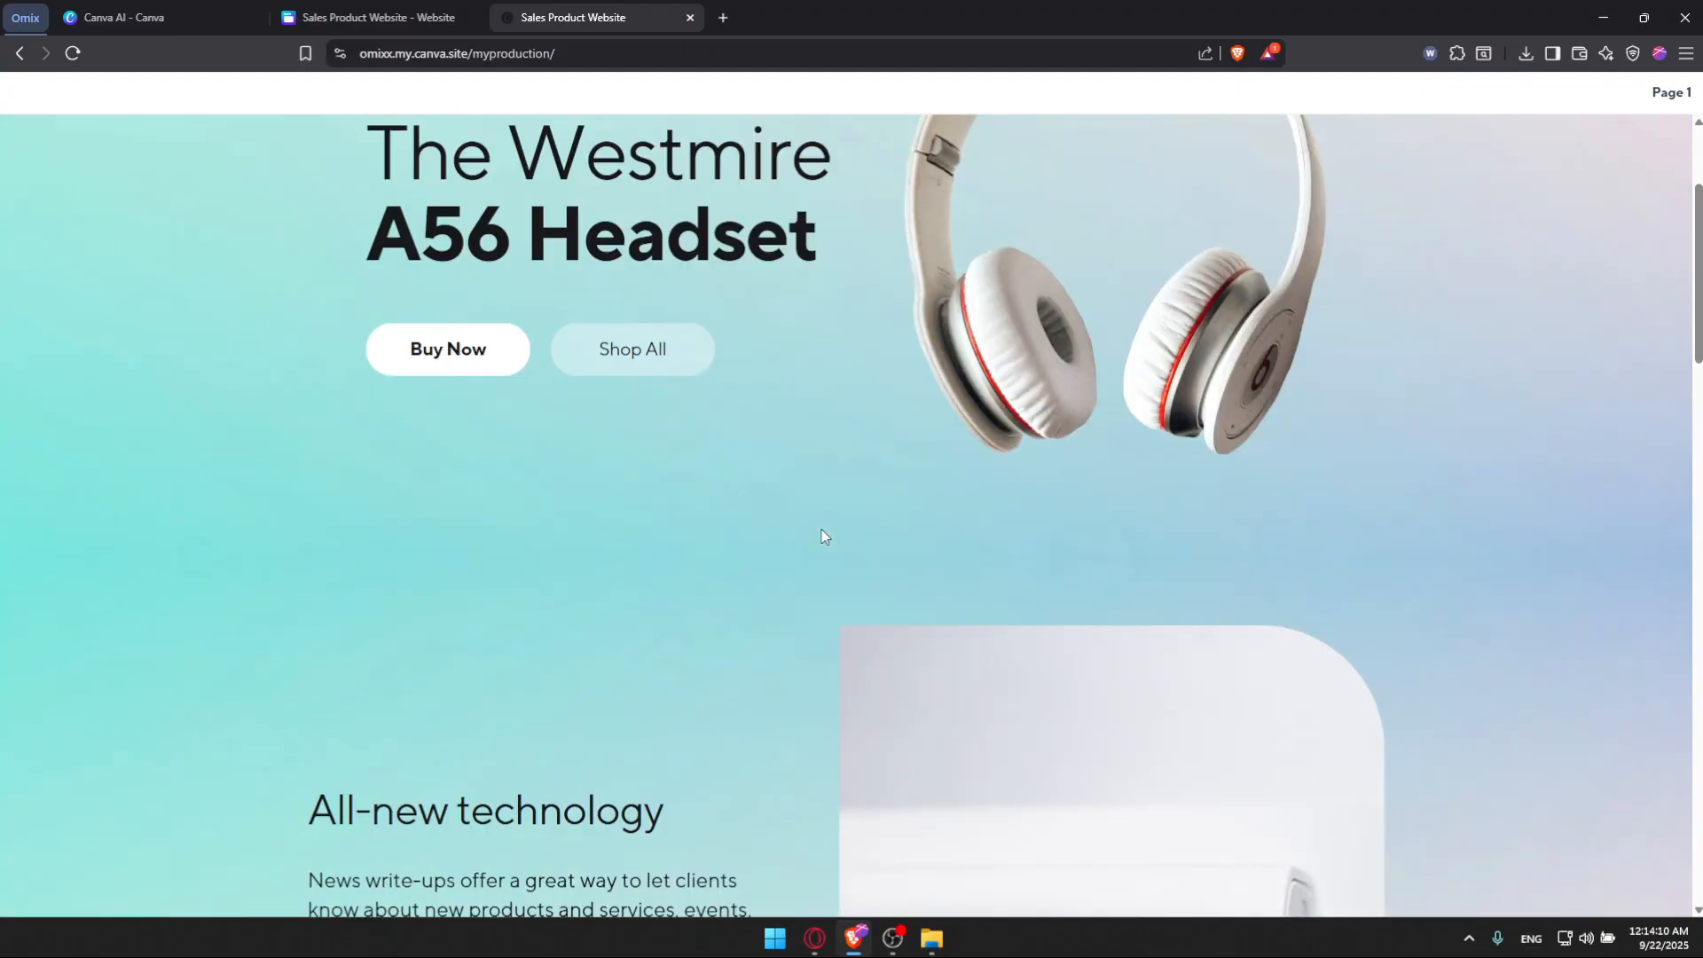
pyautogui.scroll(-15, 824, 536)
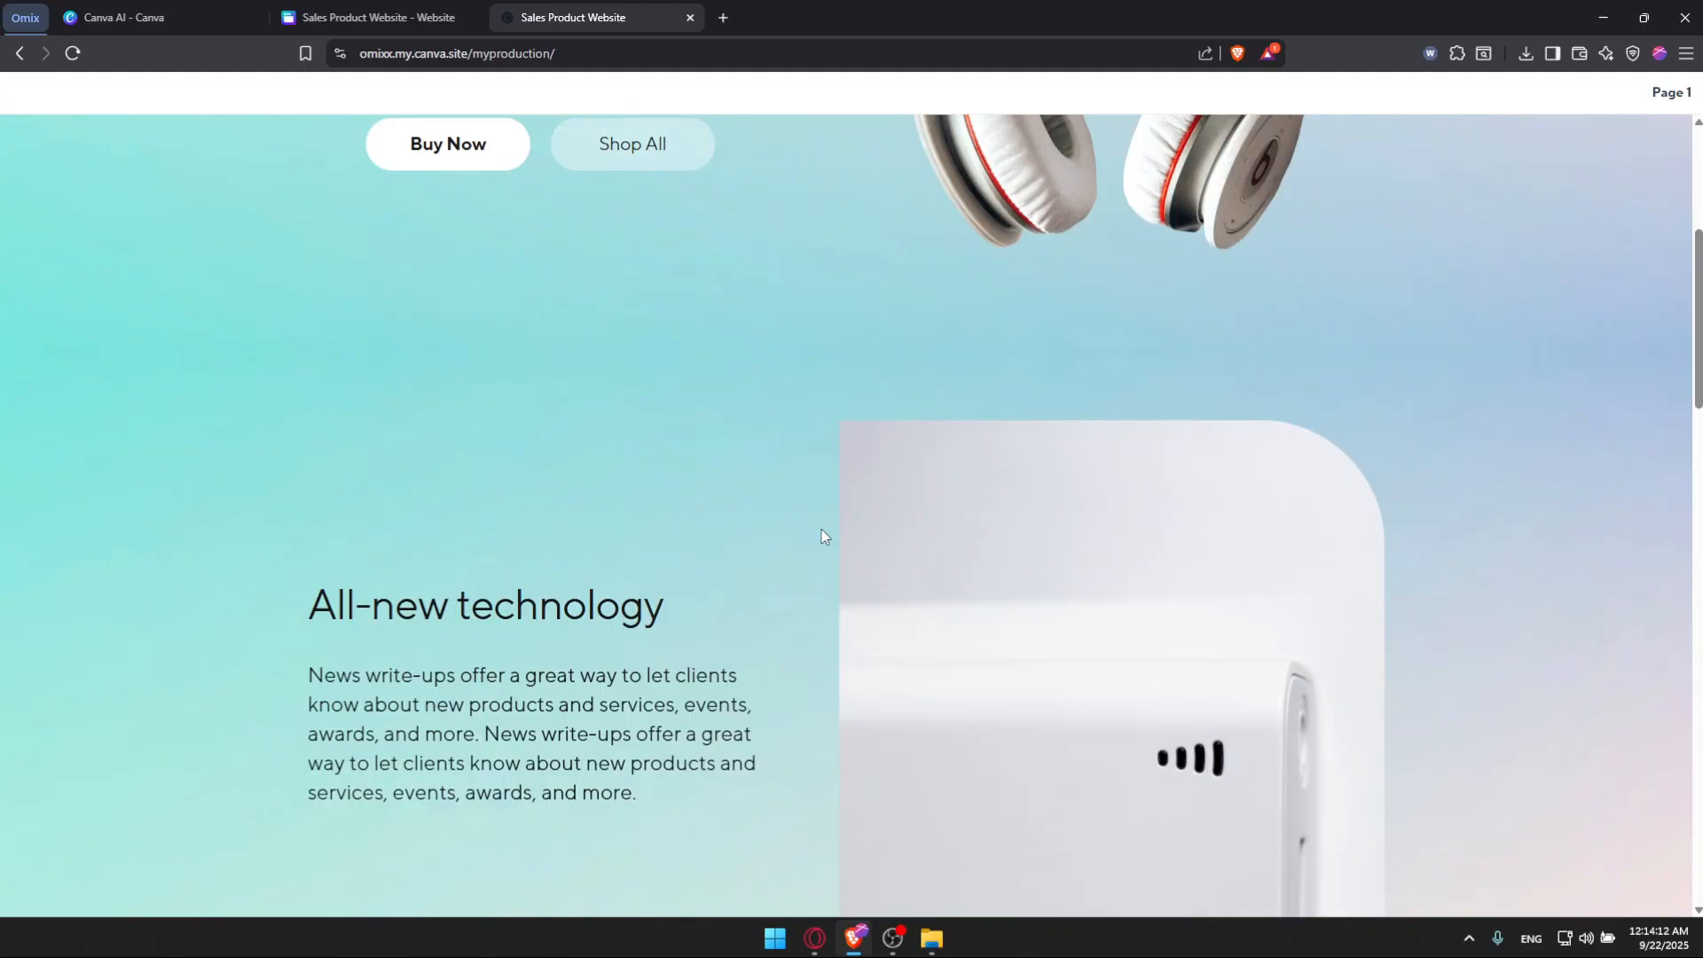
pyautogui.scroll(-5, 875, 484)
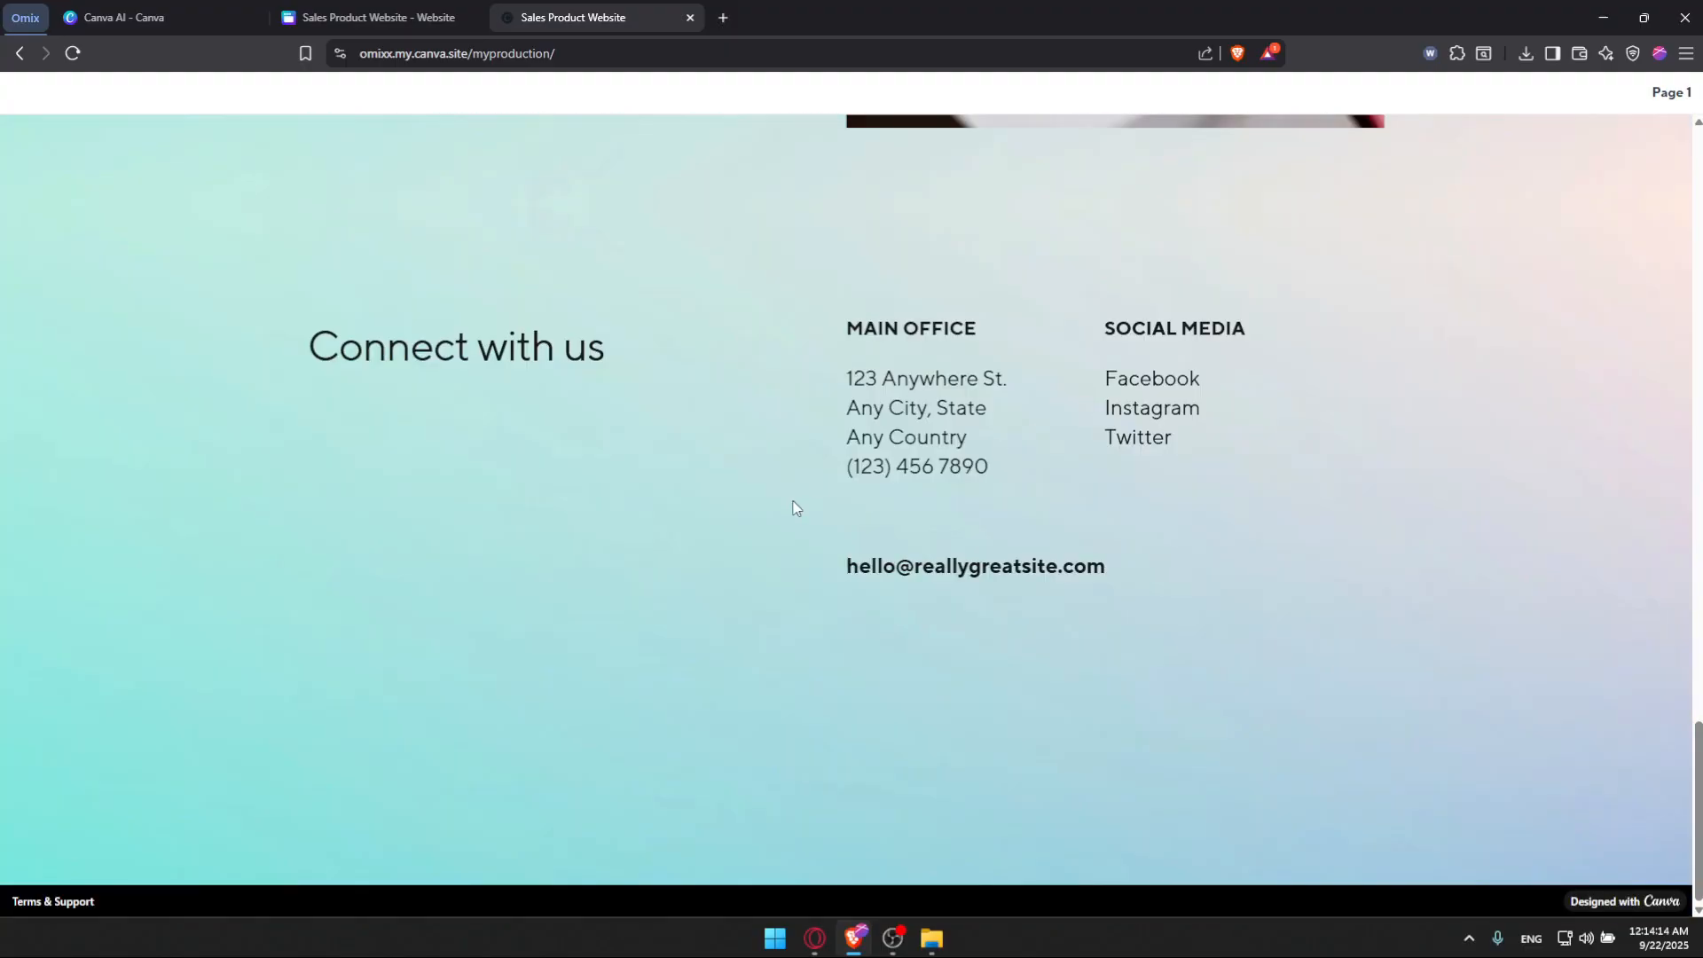
pyautogui.scroll(20, 799, 507)
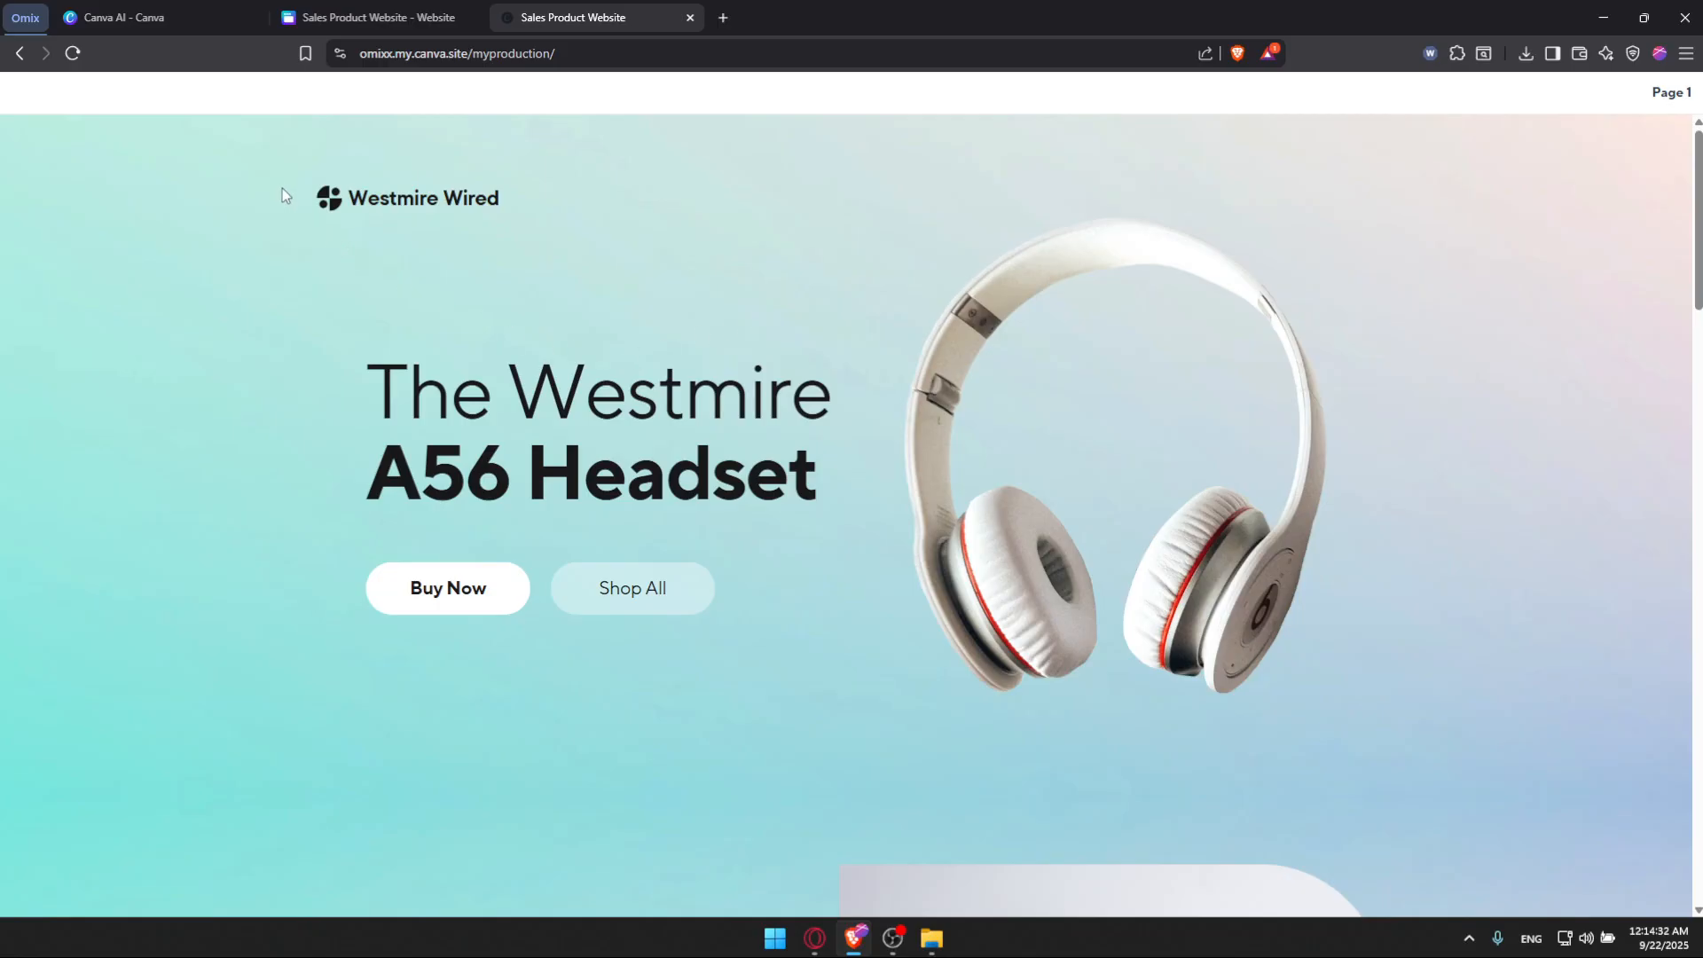
# Visit the Canva AI start page in a new browser tab, clear its prompt, and close it to return to the portfolio website chat
pyautogui.click(160, 16)
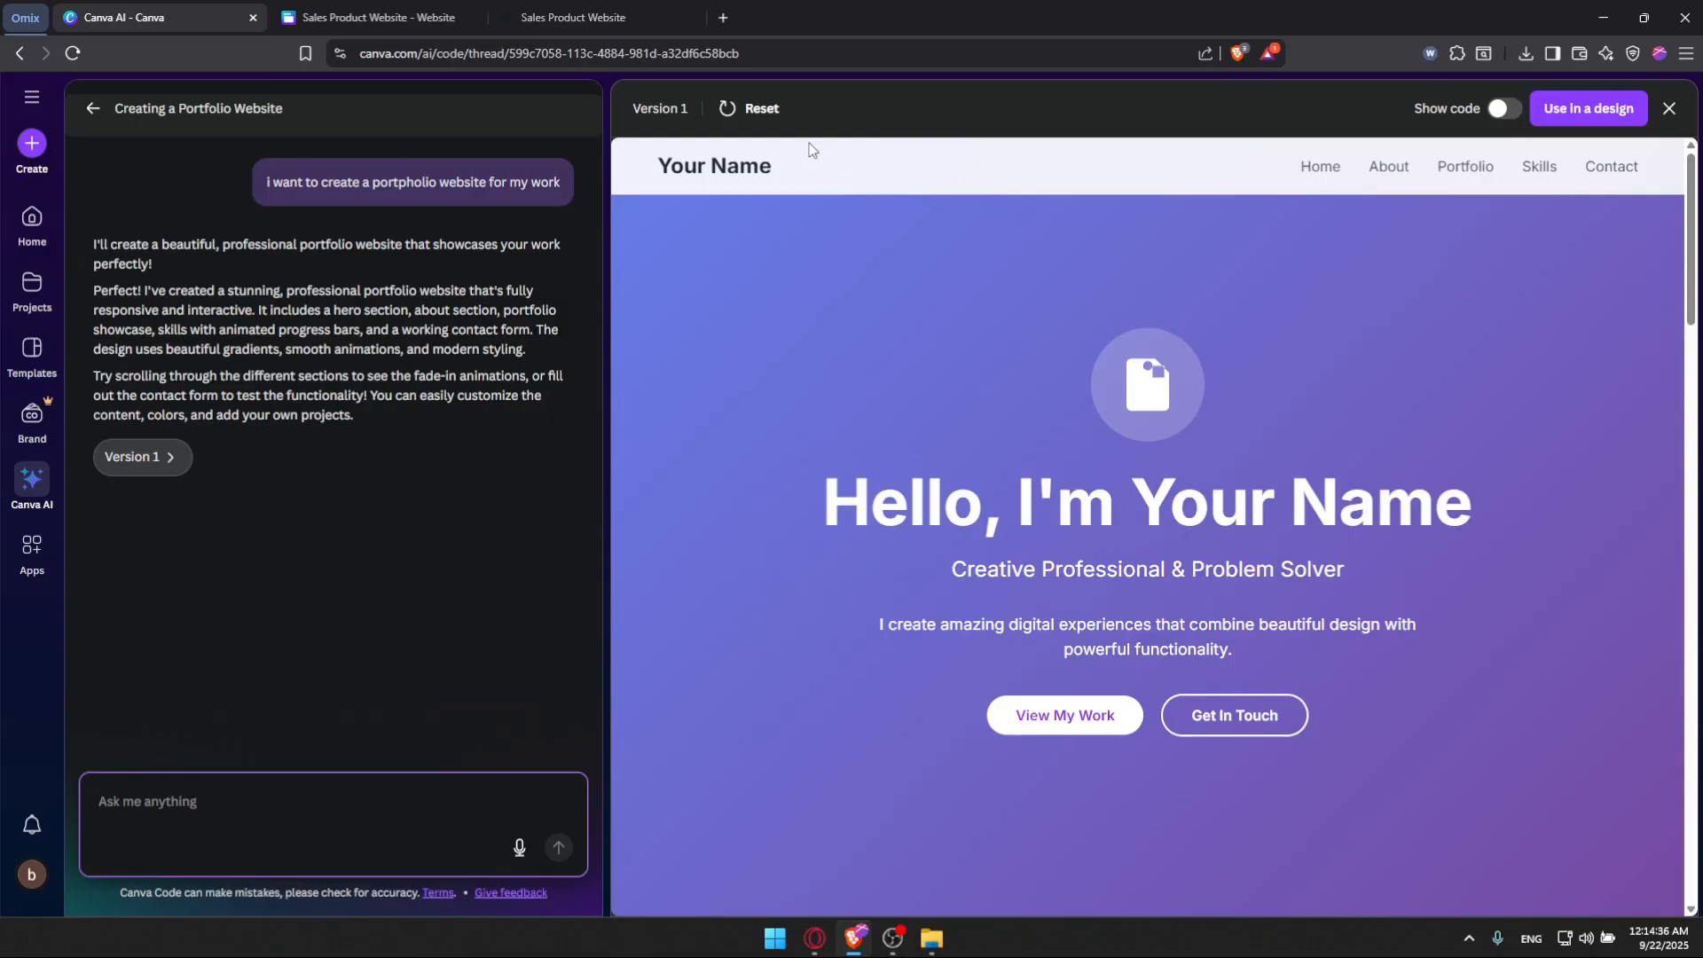
pyautogui.hotkey('ctrl', 't')
pyautogui.write('canva')
pyautogui.press('Return')
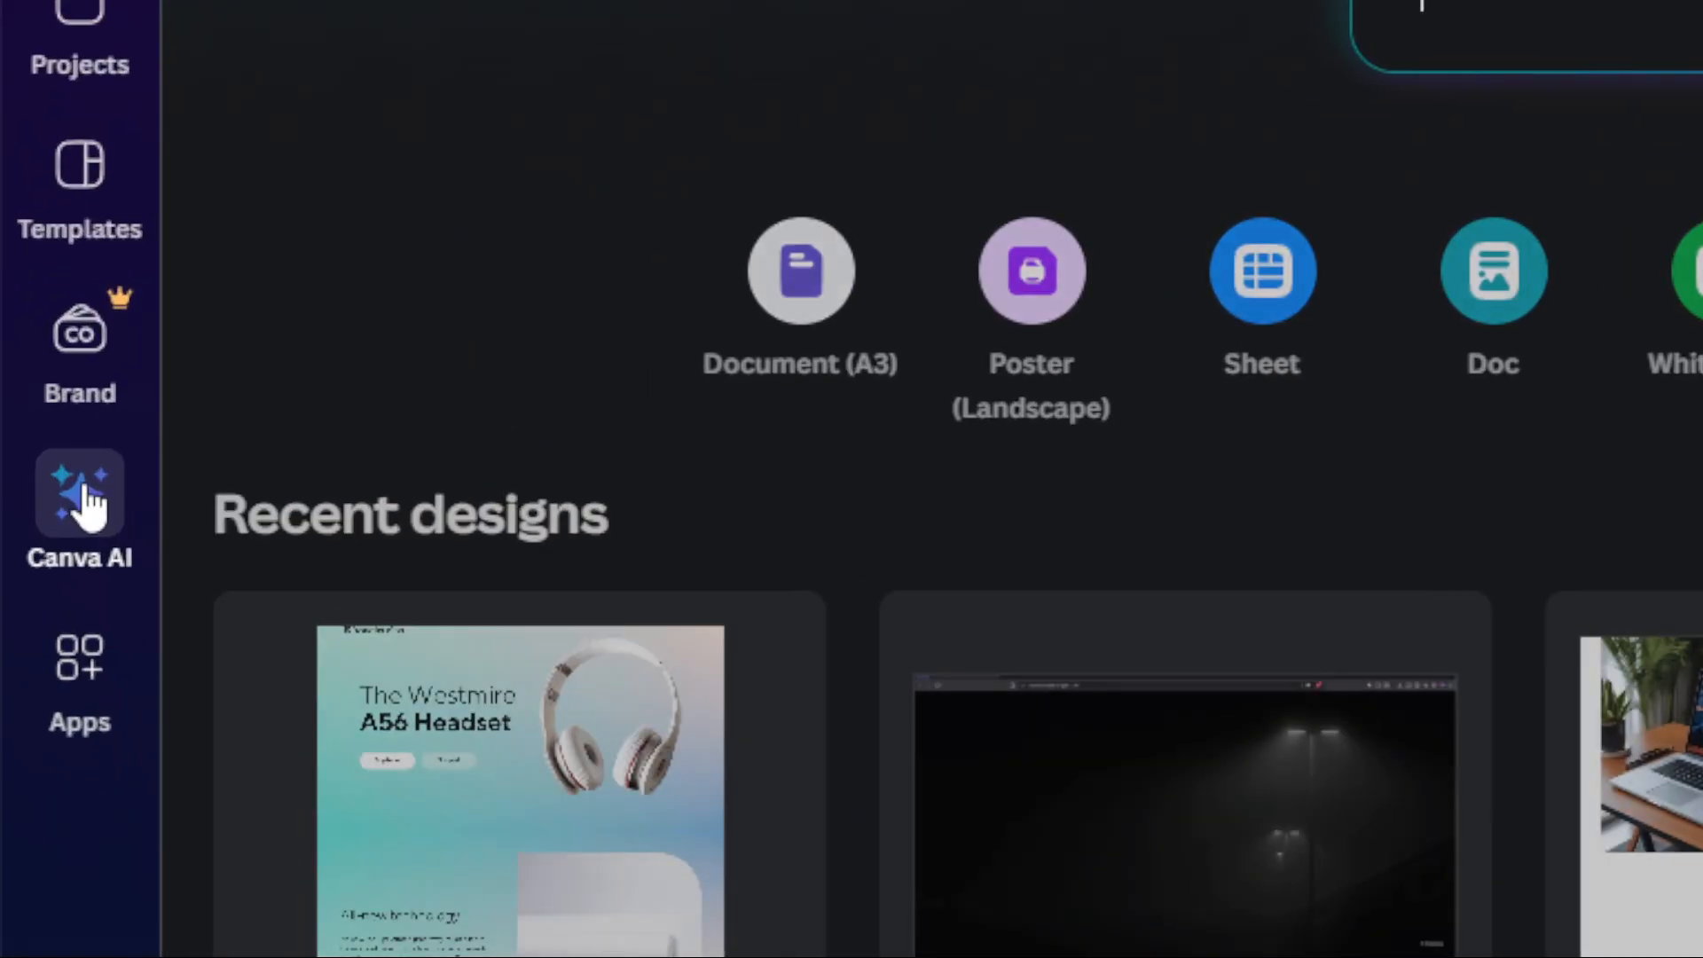
pyautogui.click(33, 484)
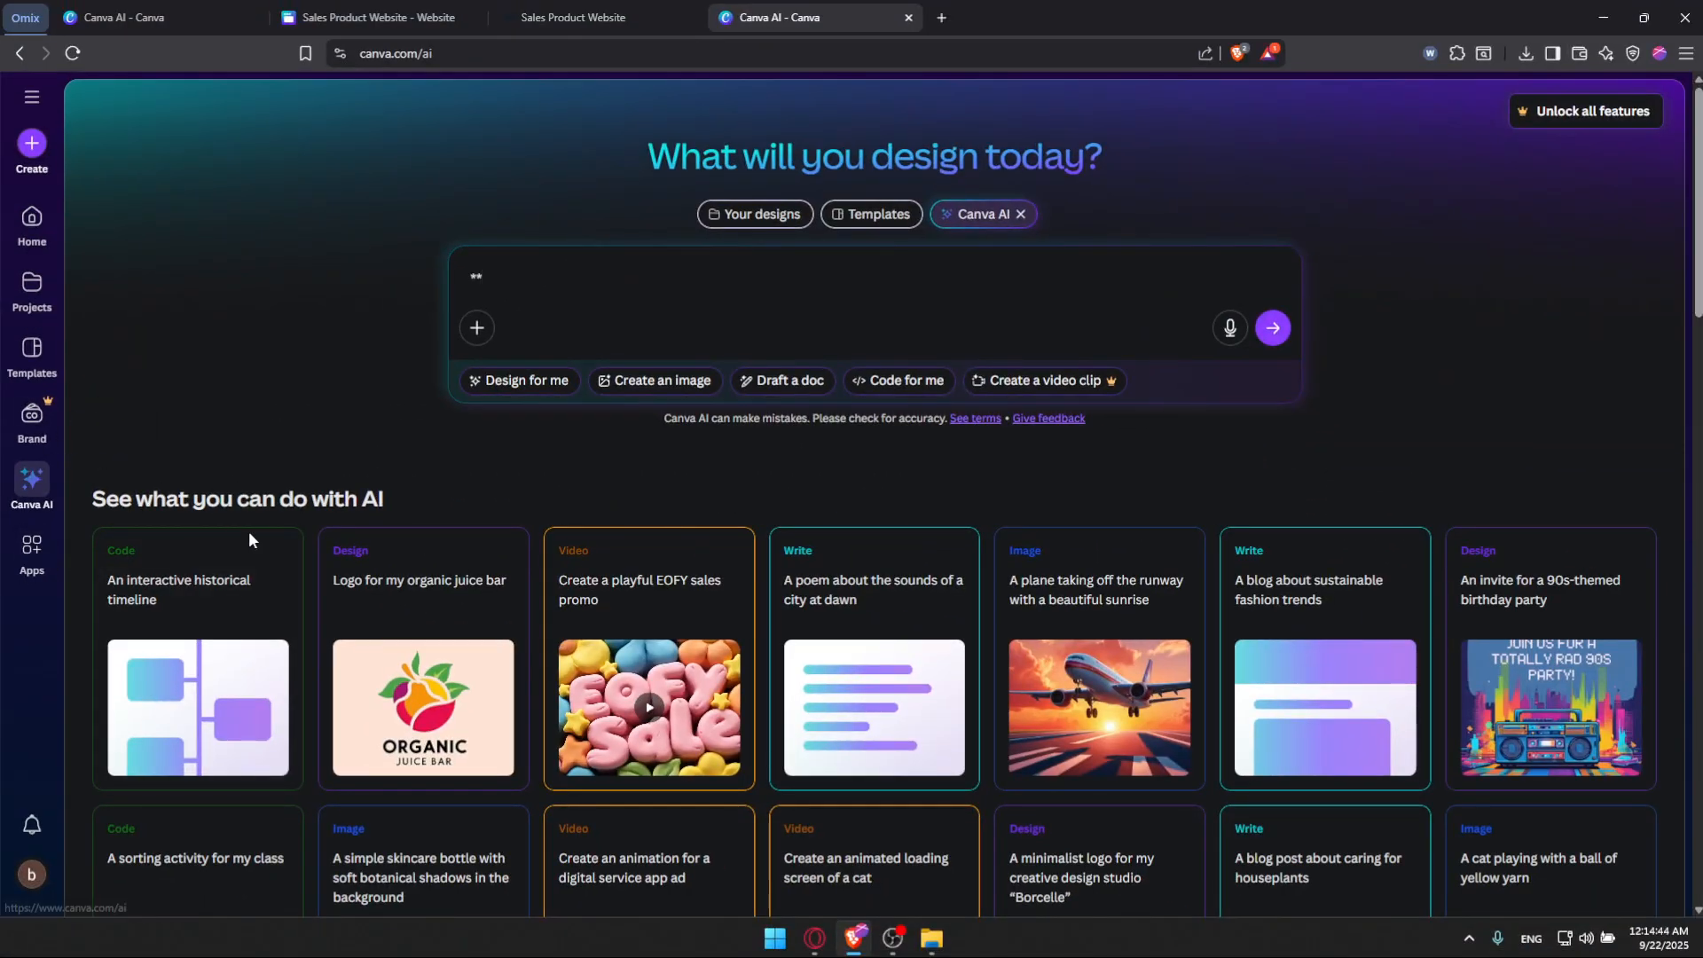
pyautogui.moveTo(612, 277); pyautogui.dragTo(431, 270)
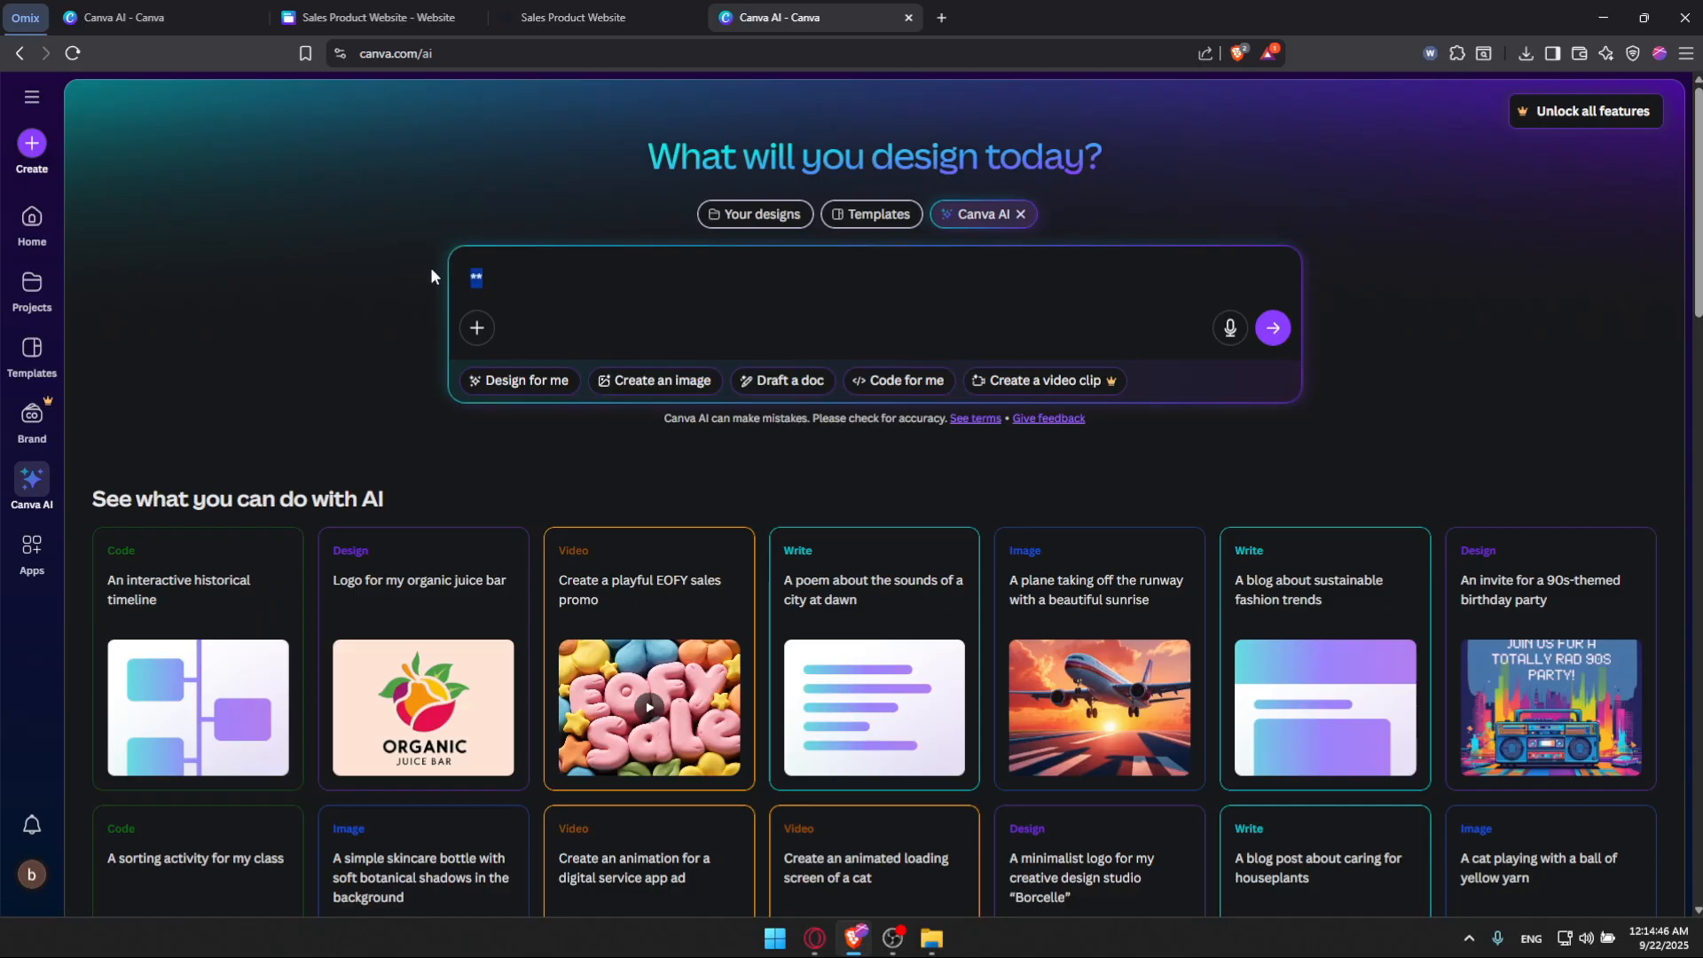
pyautogui.press('BackSpace')
pyautogui.click(908, 17)
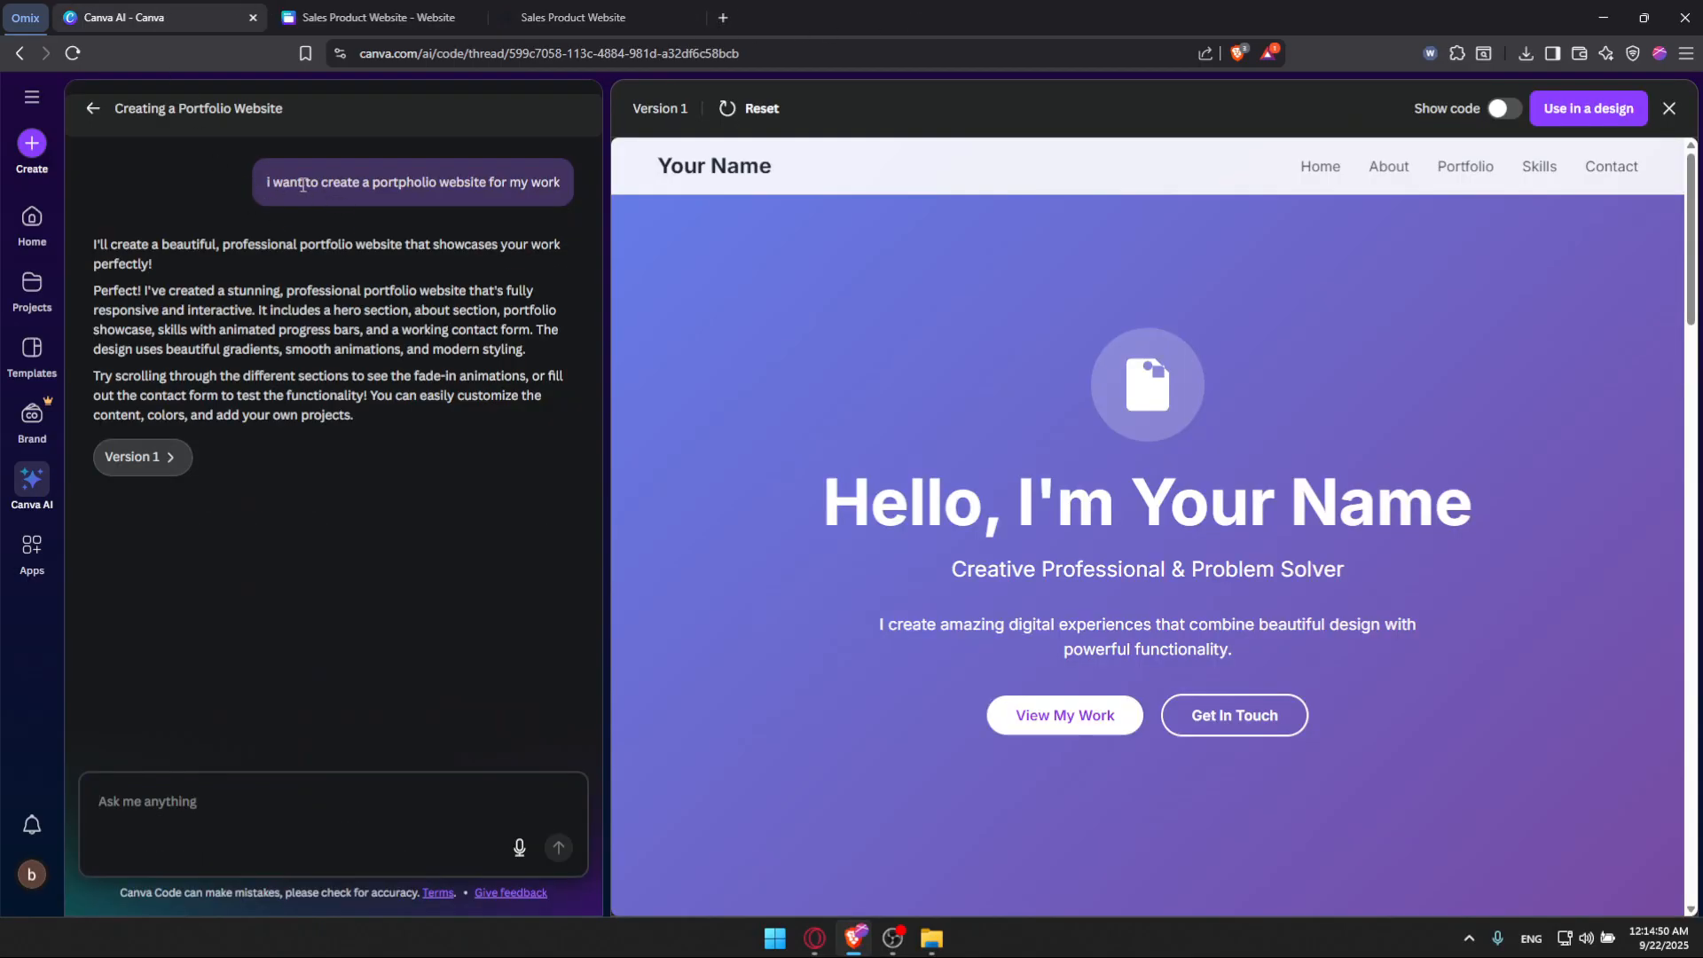
# Review the portfolio website prompt and look through the generated site's sections, from the hero banner to the contact form
pyautogui.moveTo(516, 188); pyautogui.dragTo(561, 193)
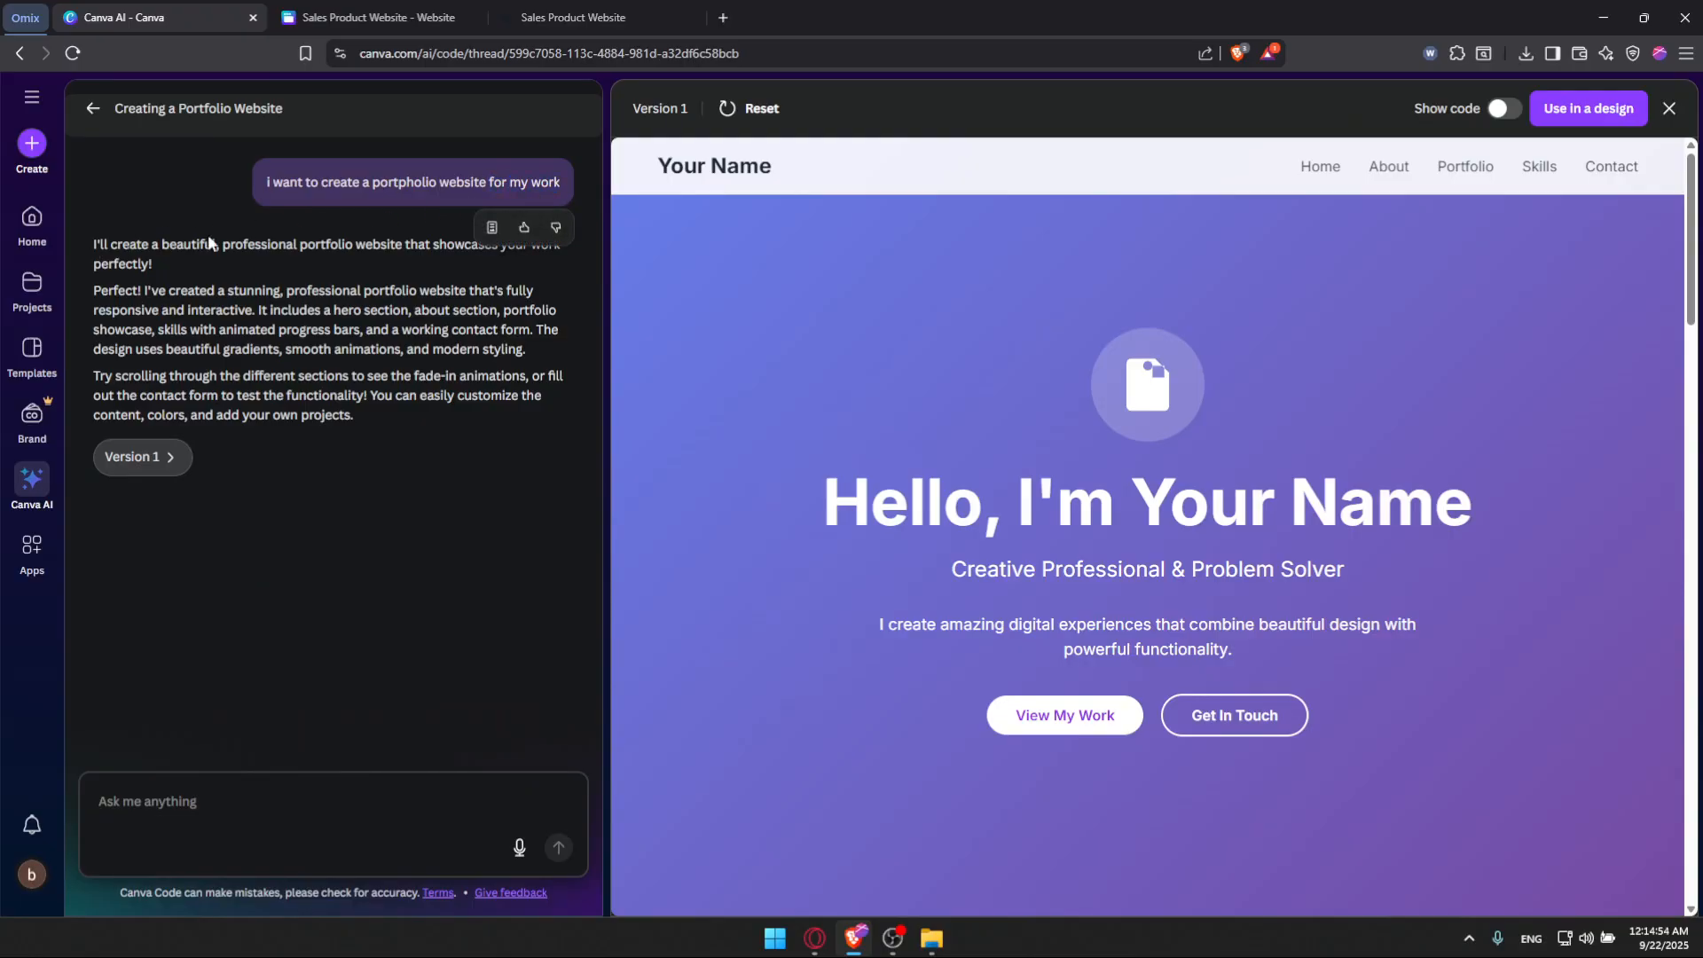
pyautogui.scroll(-4, 848, 351)
pyautogui.scroll(-20, 1029, 412)
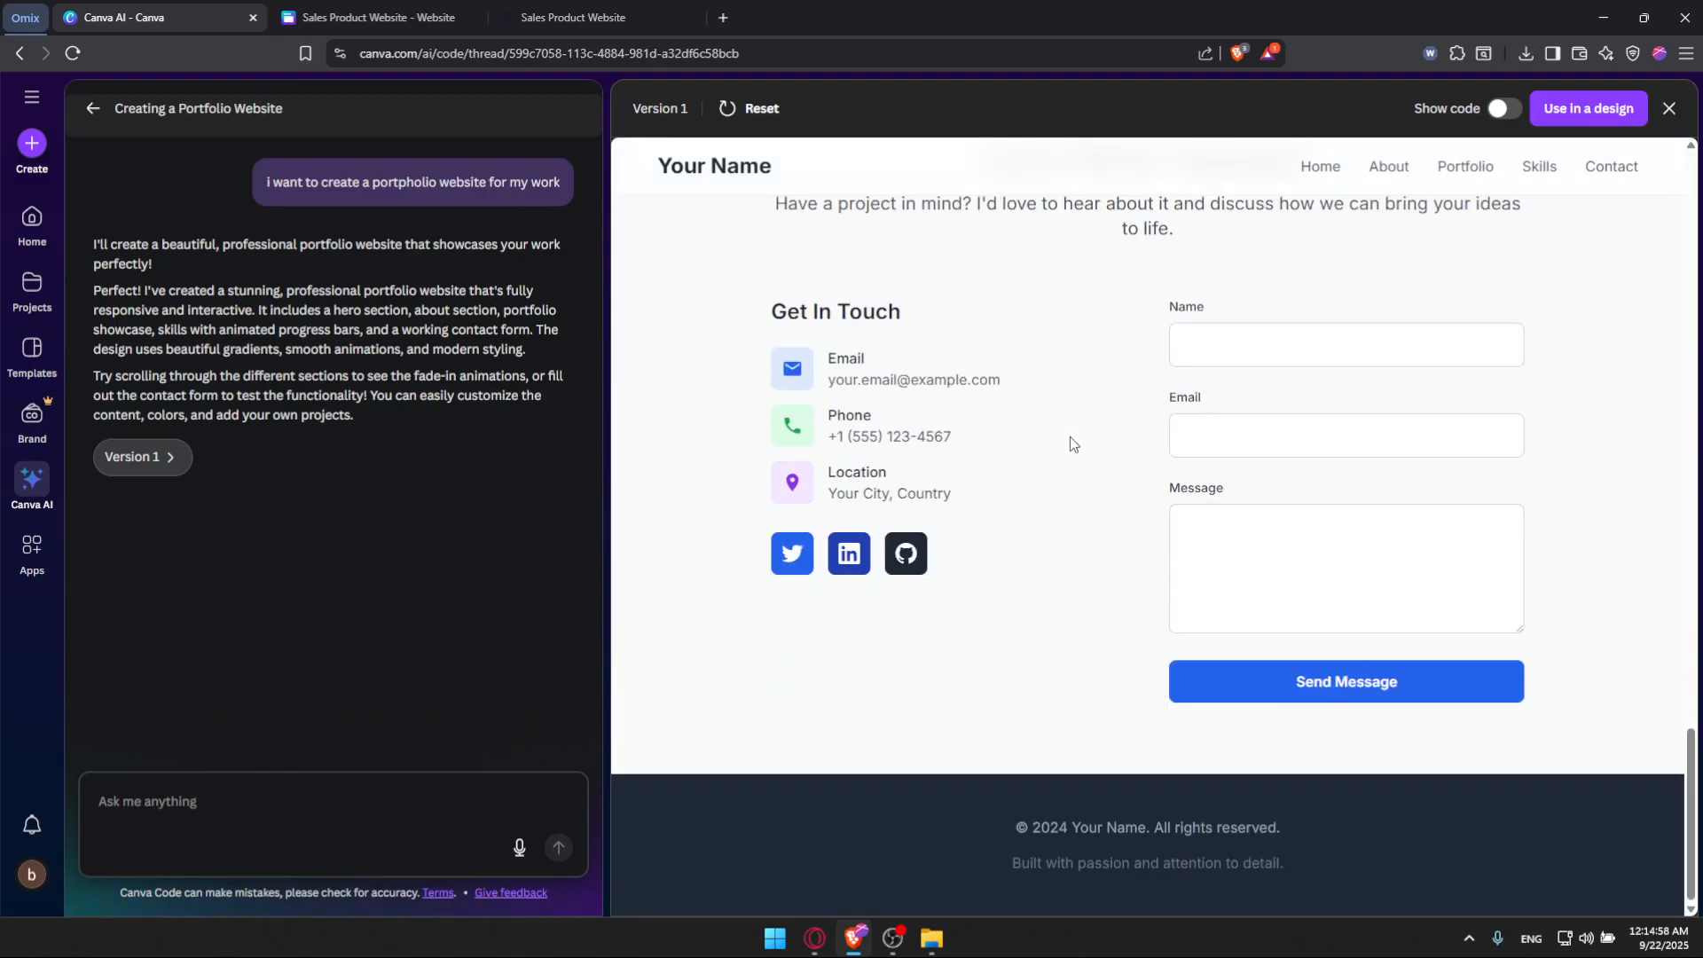
pyautogui.scroll(8, 1387, 577)
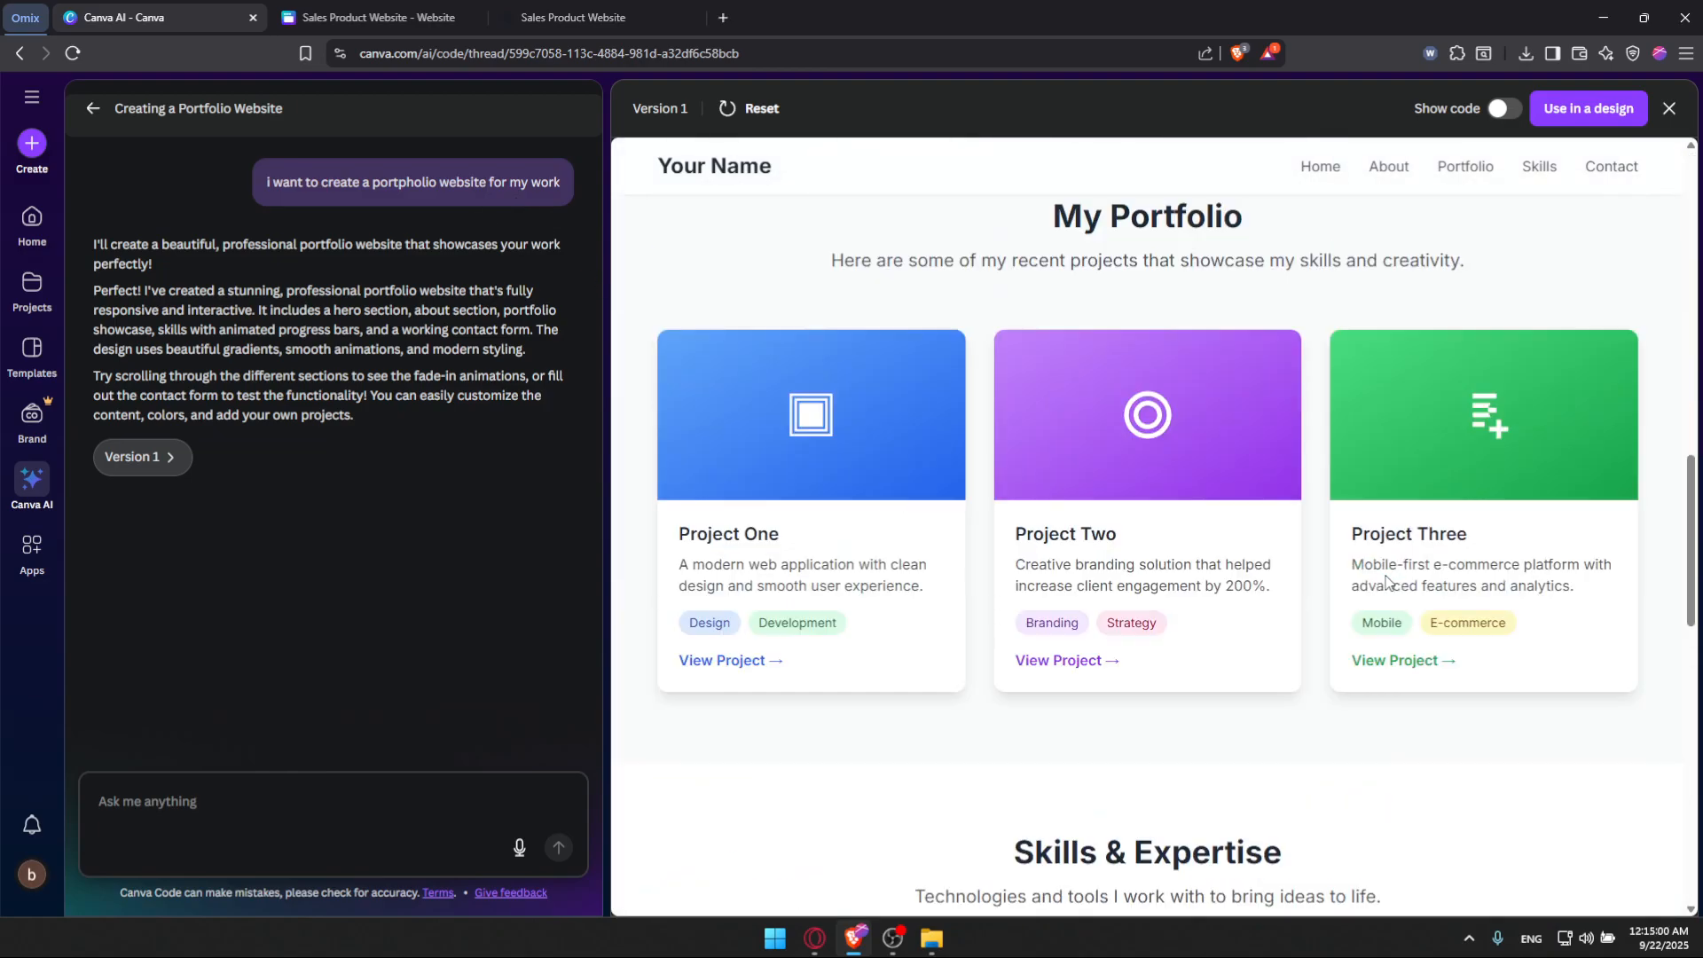
pyautogui.scroll(5, 1387, 577)
pyautogui.scroll(-15, 1381, 581)
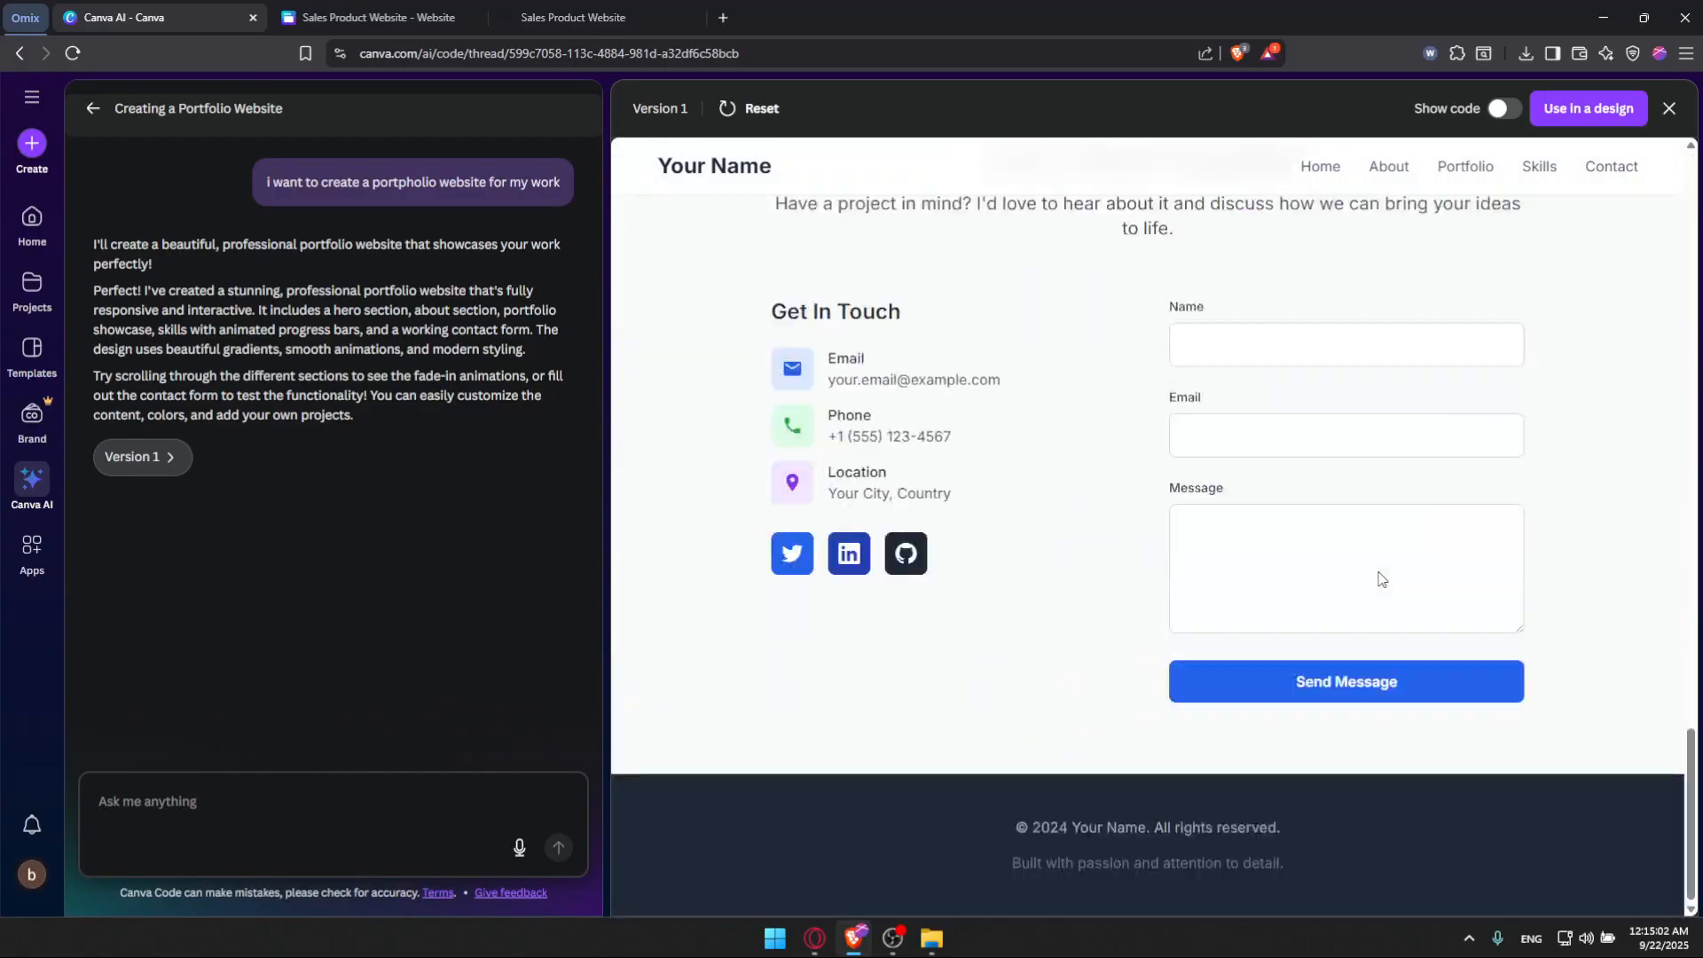
pyautogui.scroll(20, 1339, 618)
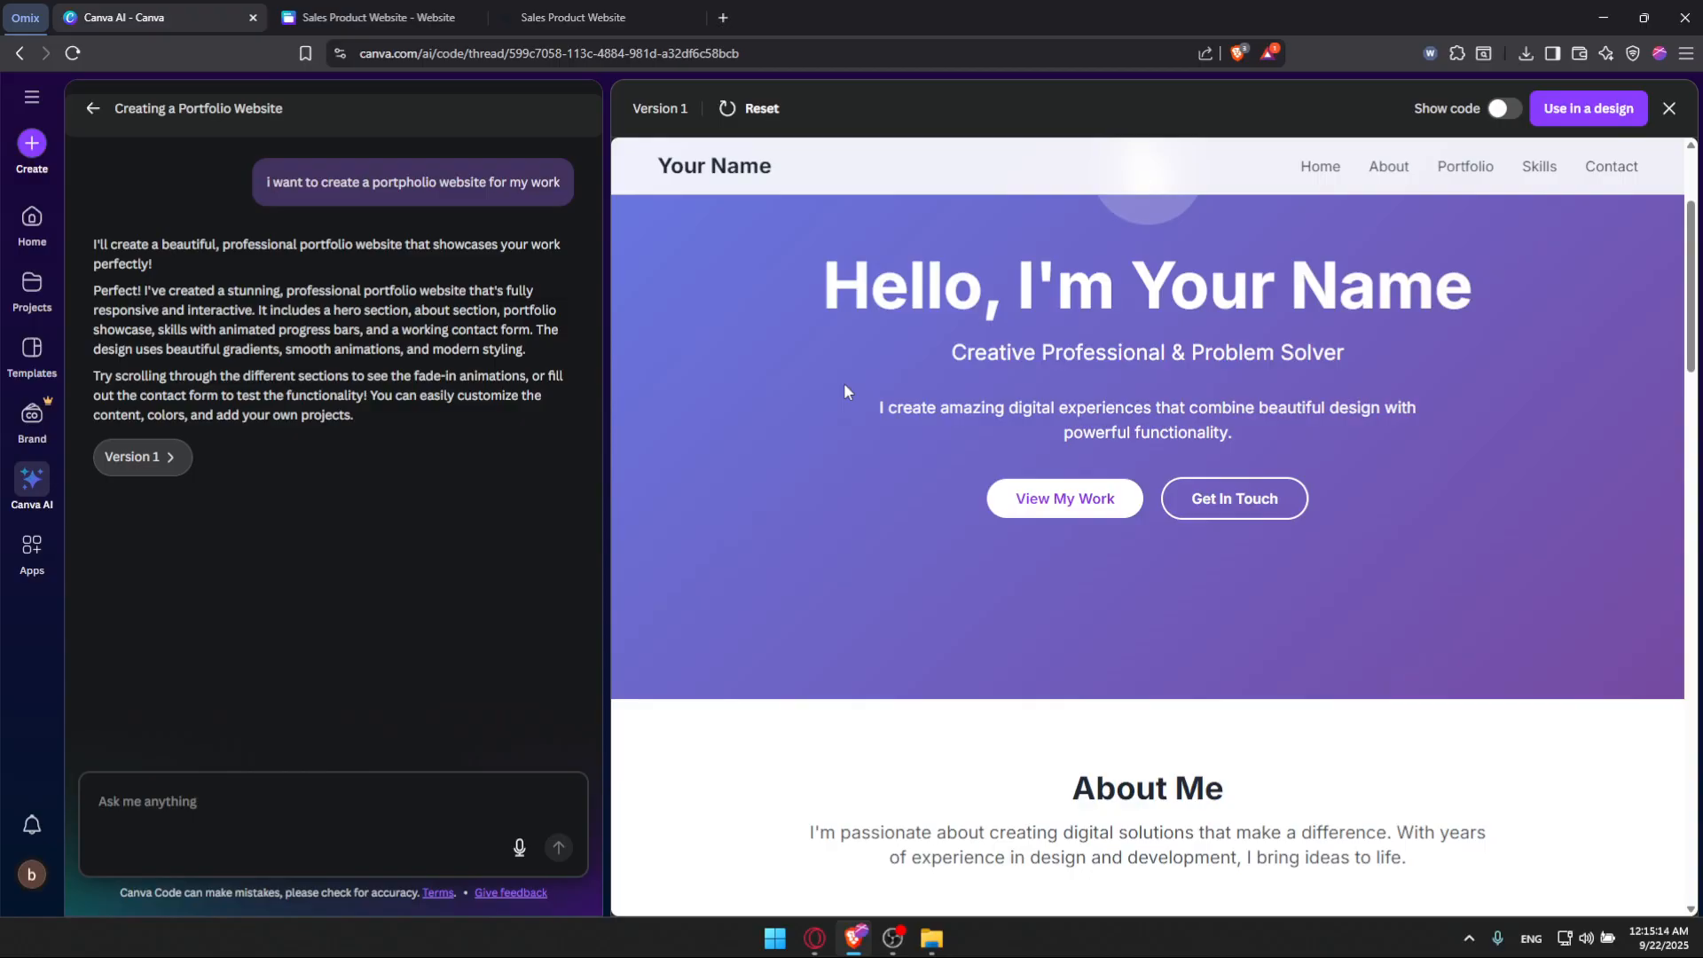
# Show the generated portfolio website's code, look through its Skills section markup, and hide the code again
pyautogui.click(1502, 108)
pyautogui.scroll(-10, 838, 348)
pyautogui.scroll(-15, 864, 377)
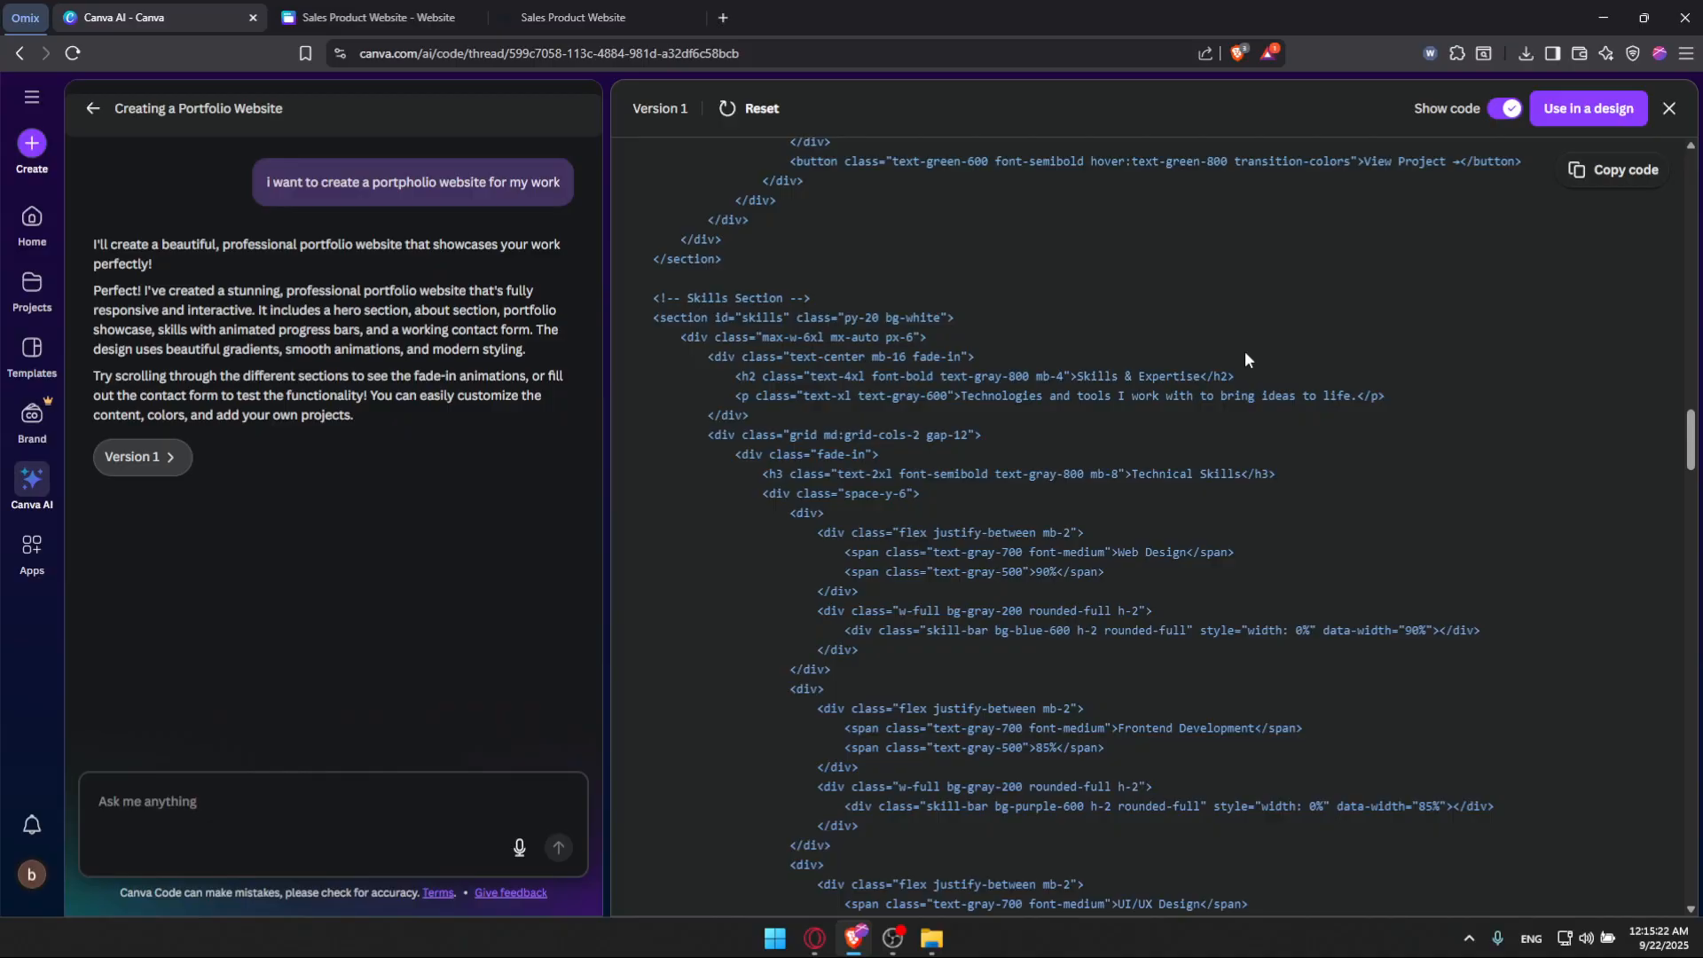
pyautogui.scroll(-5, 1246, 356)
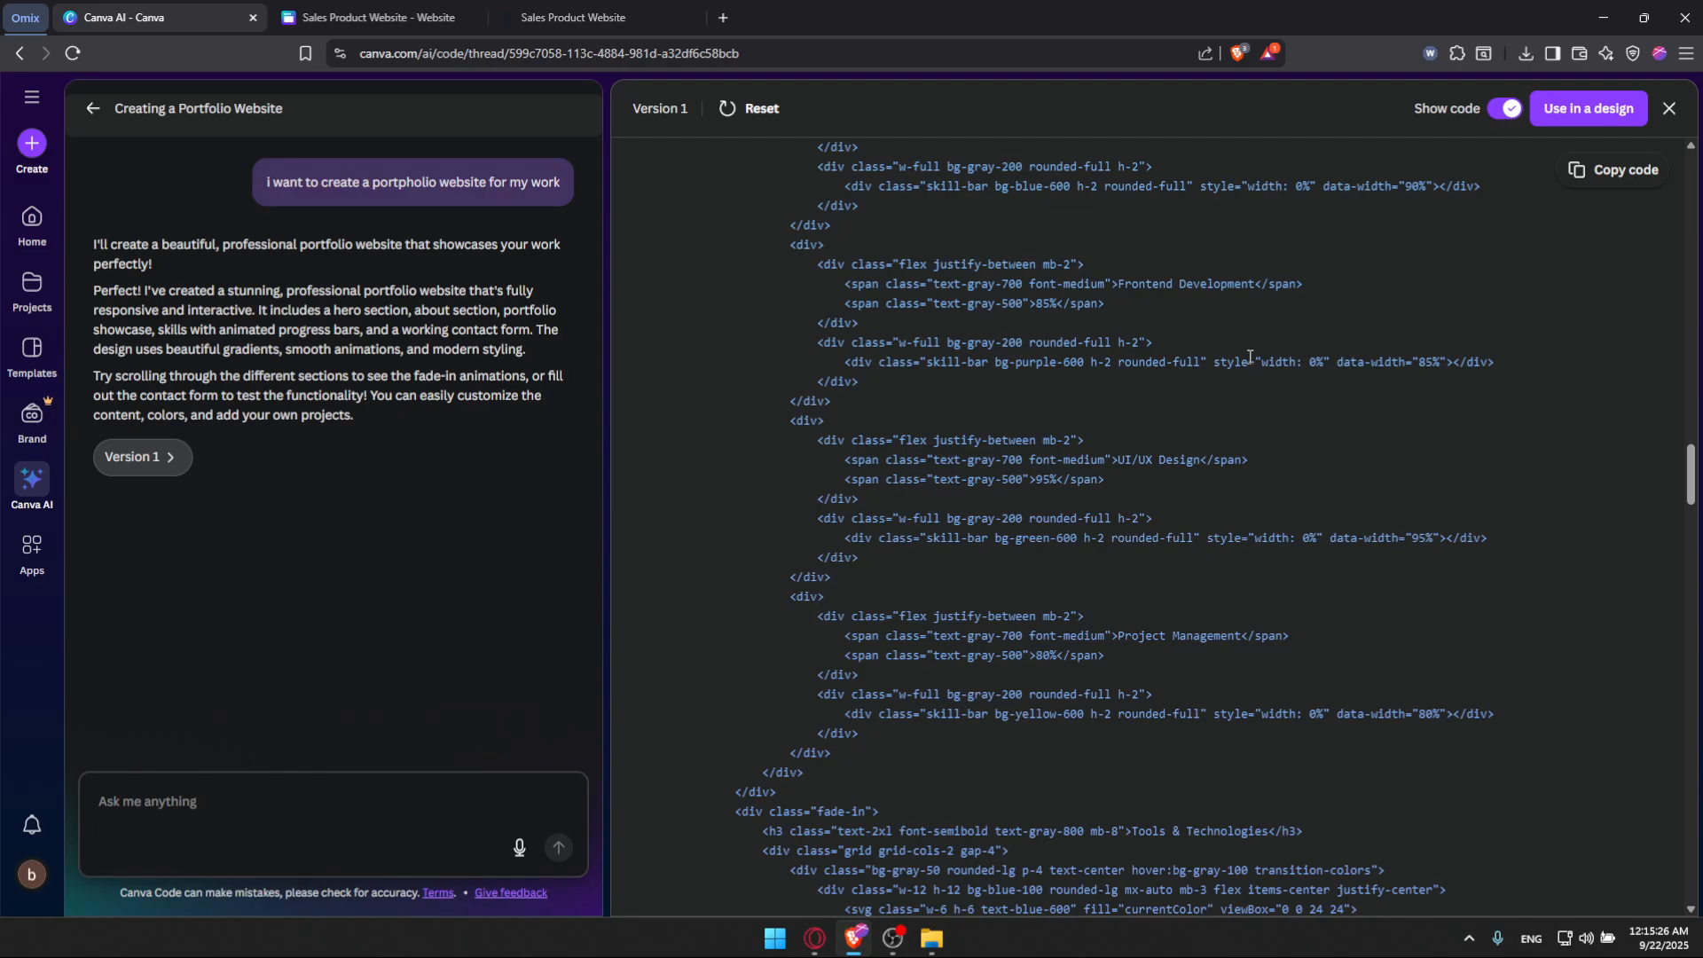
pyautogui.scroll(-4, 1250, 357)
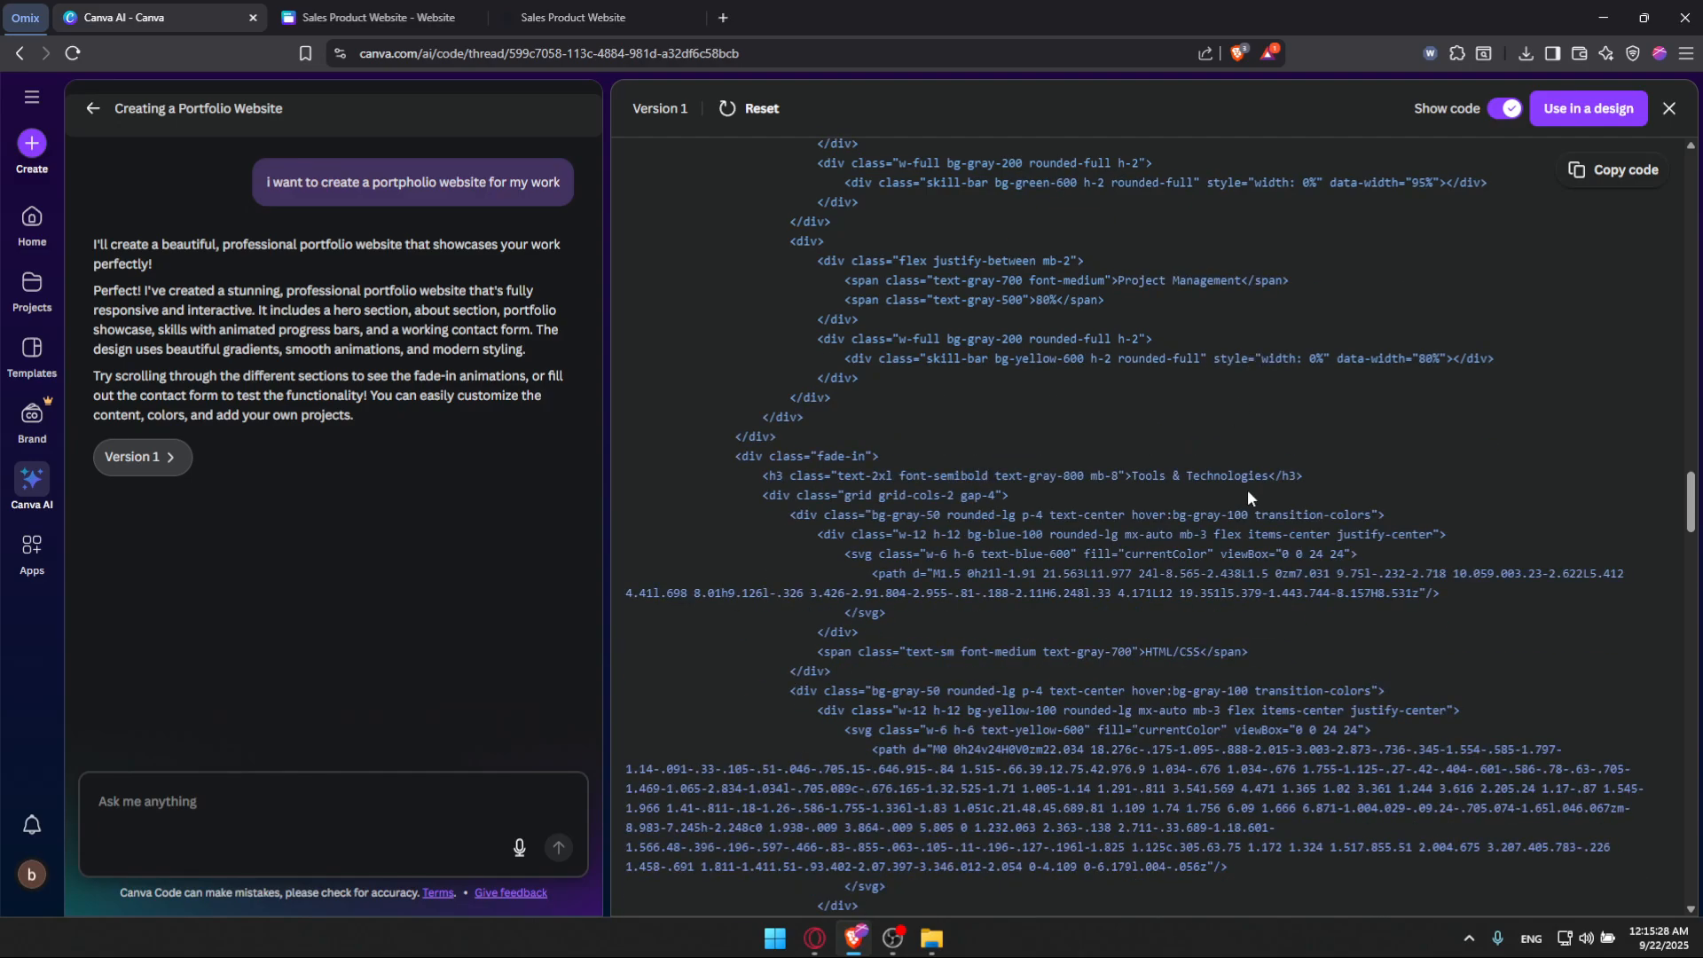
pyautogui.click(1502, 108)
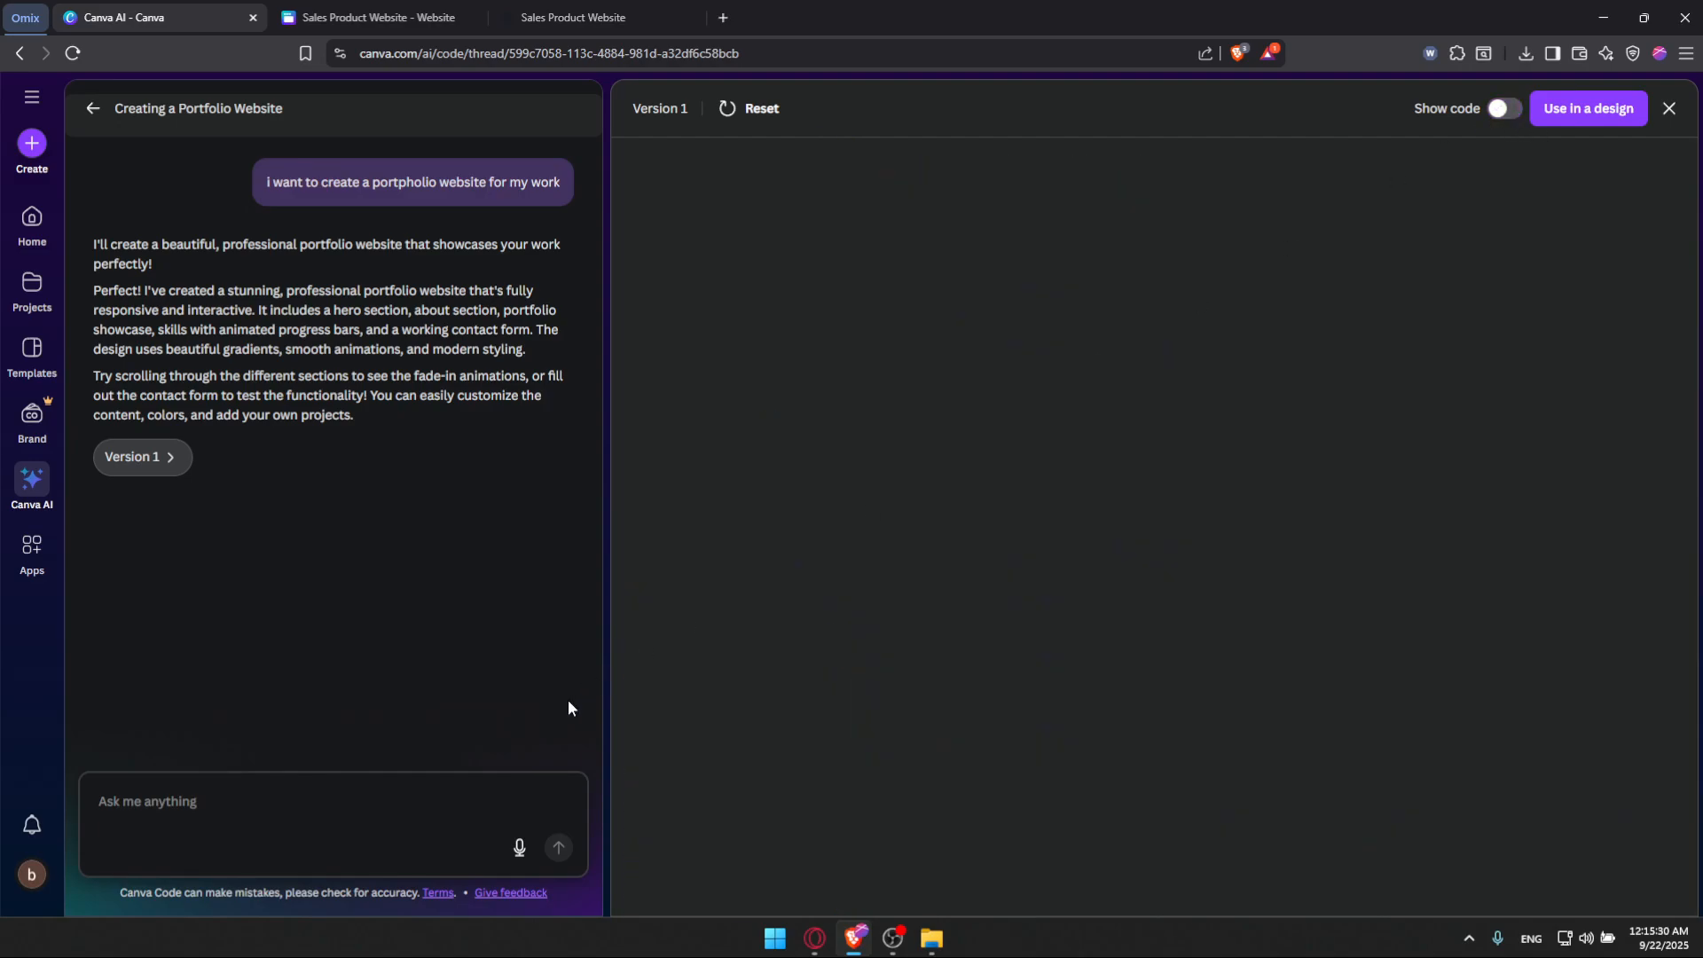
# Ask Canva AI to recolour the portfolio website with the message "i didnt like the colors can you make it blue"
pyautogui.click(268, 791)
pyautogui.write('i didnt')
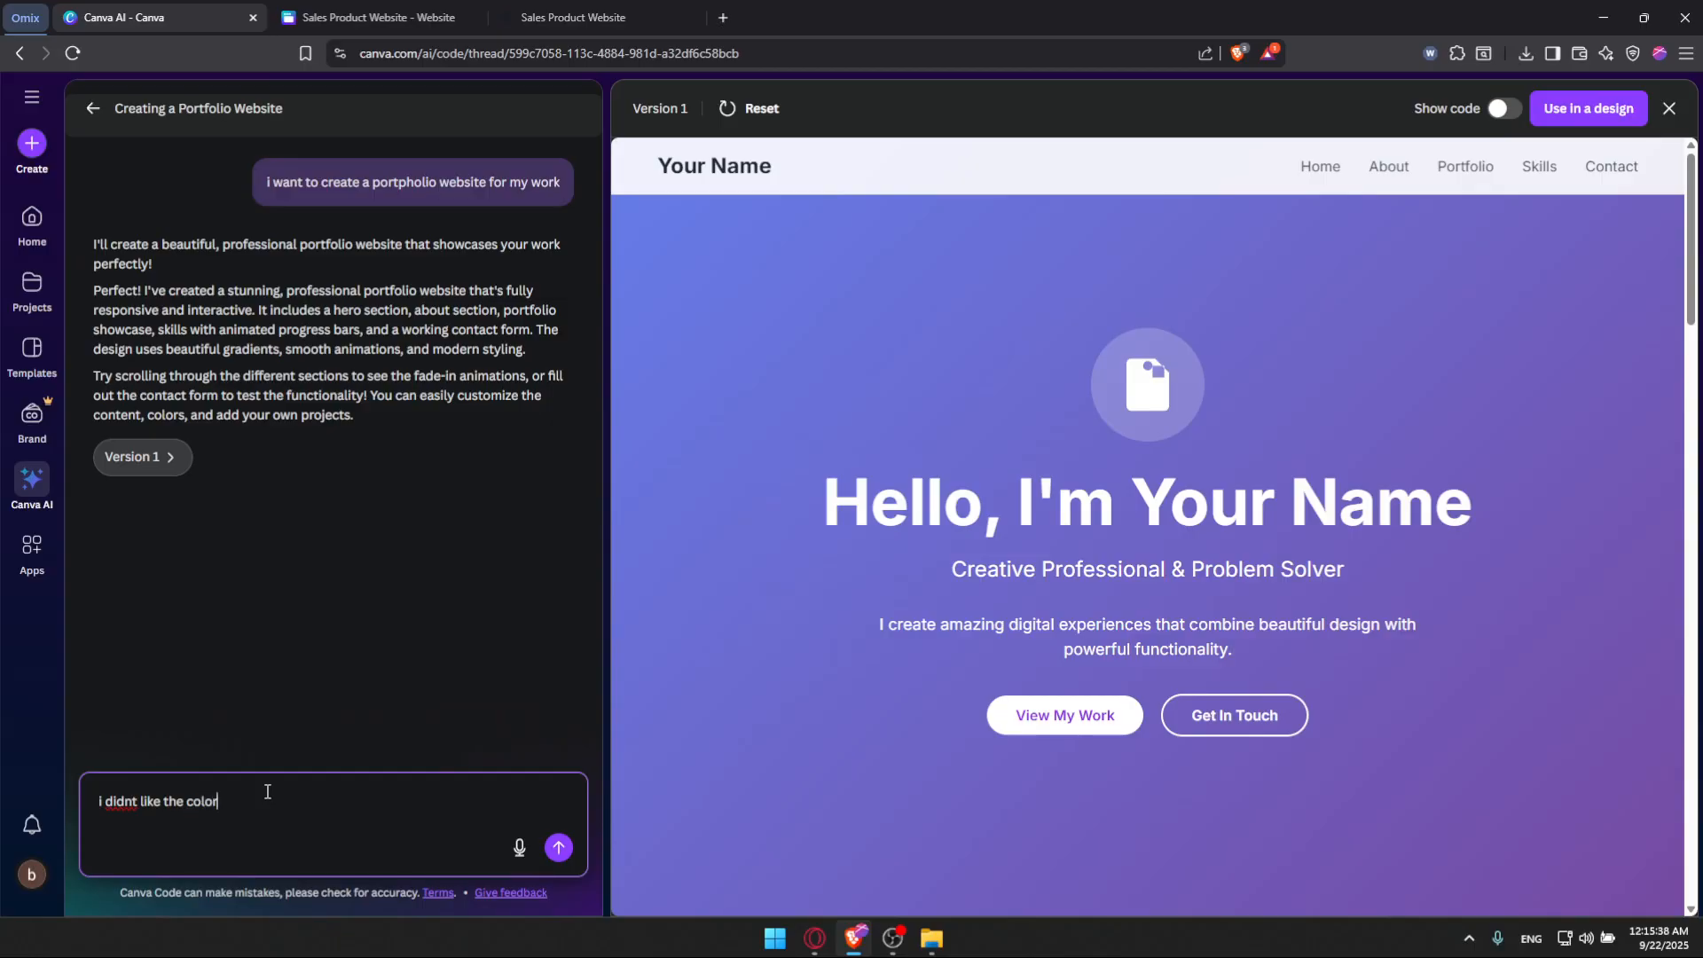
pyautogui.write('like the colors can you make it blue')
pyautogui.press('Return')
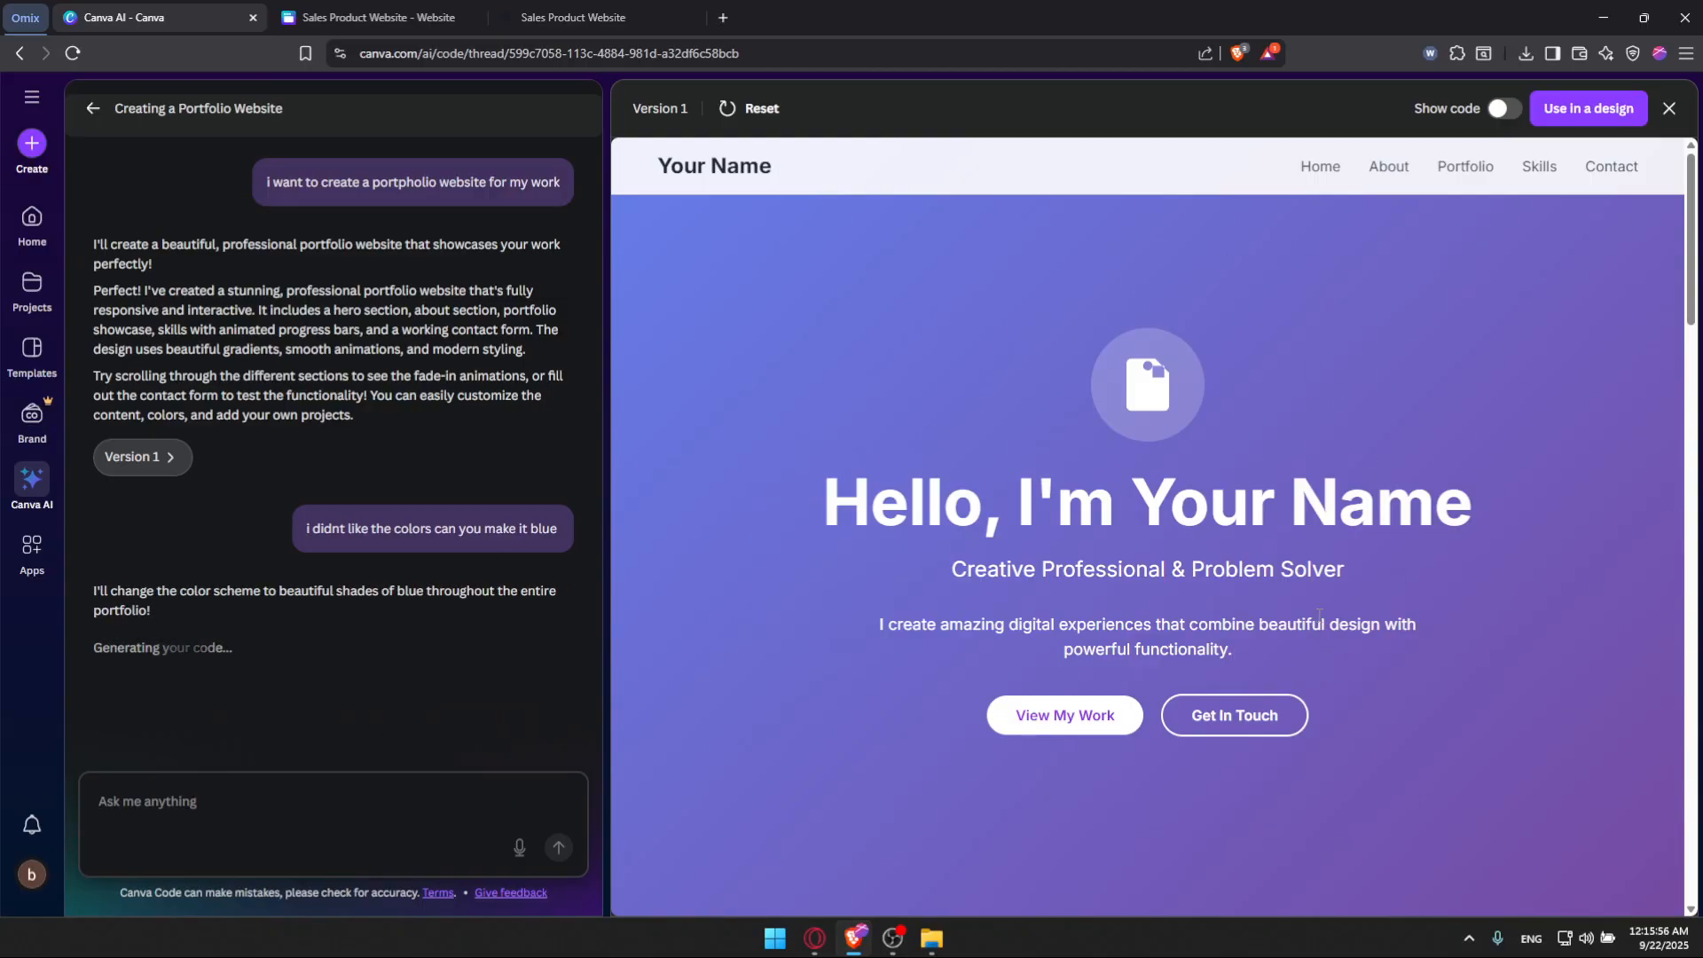
# Look through the Version 1 portfolio preview below its hero banner and return to its beginning
pyautogui.scroll(-4, 1222, 415)
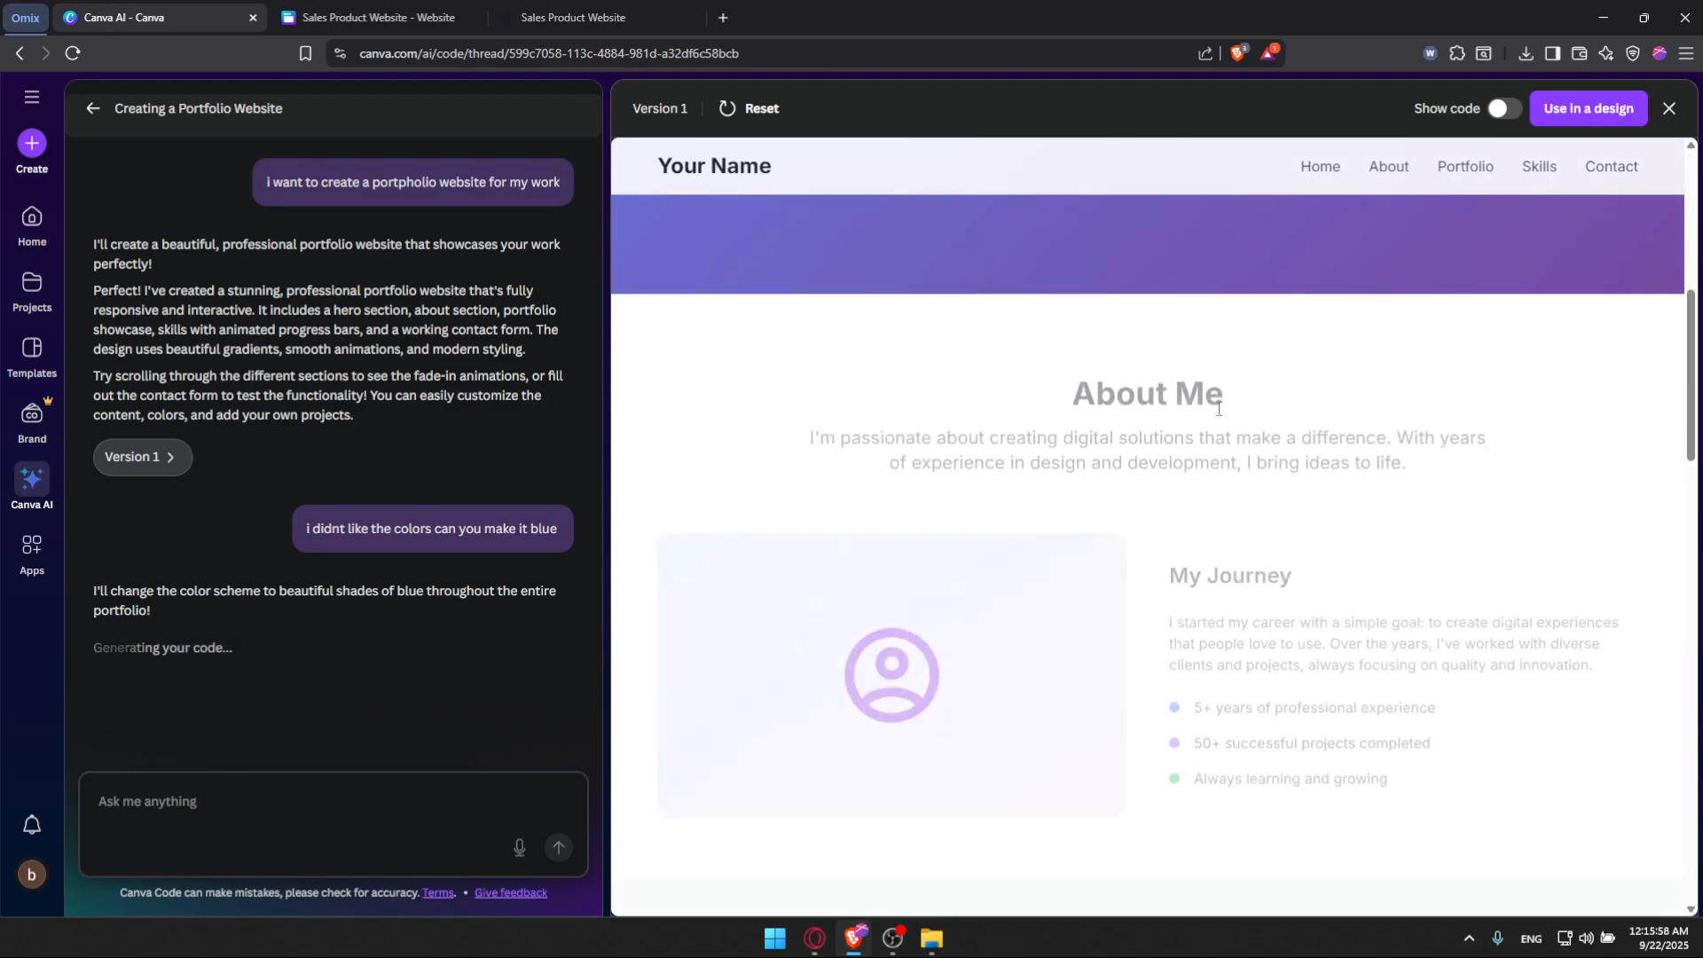
pyautogui.scroll(4, 1248, 471)
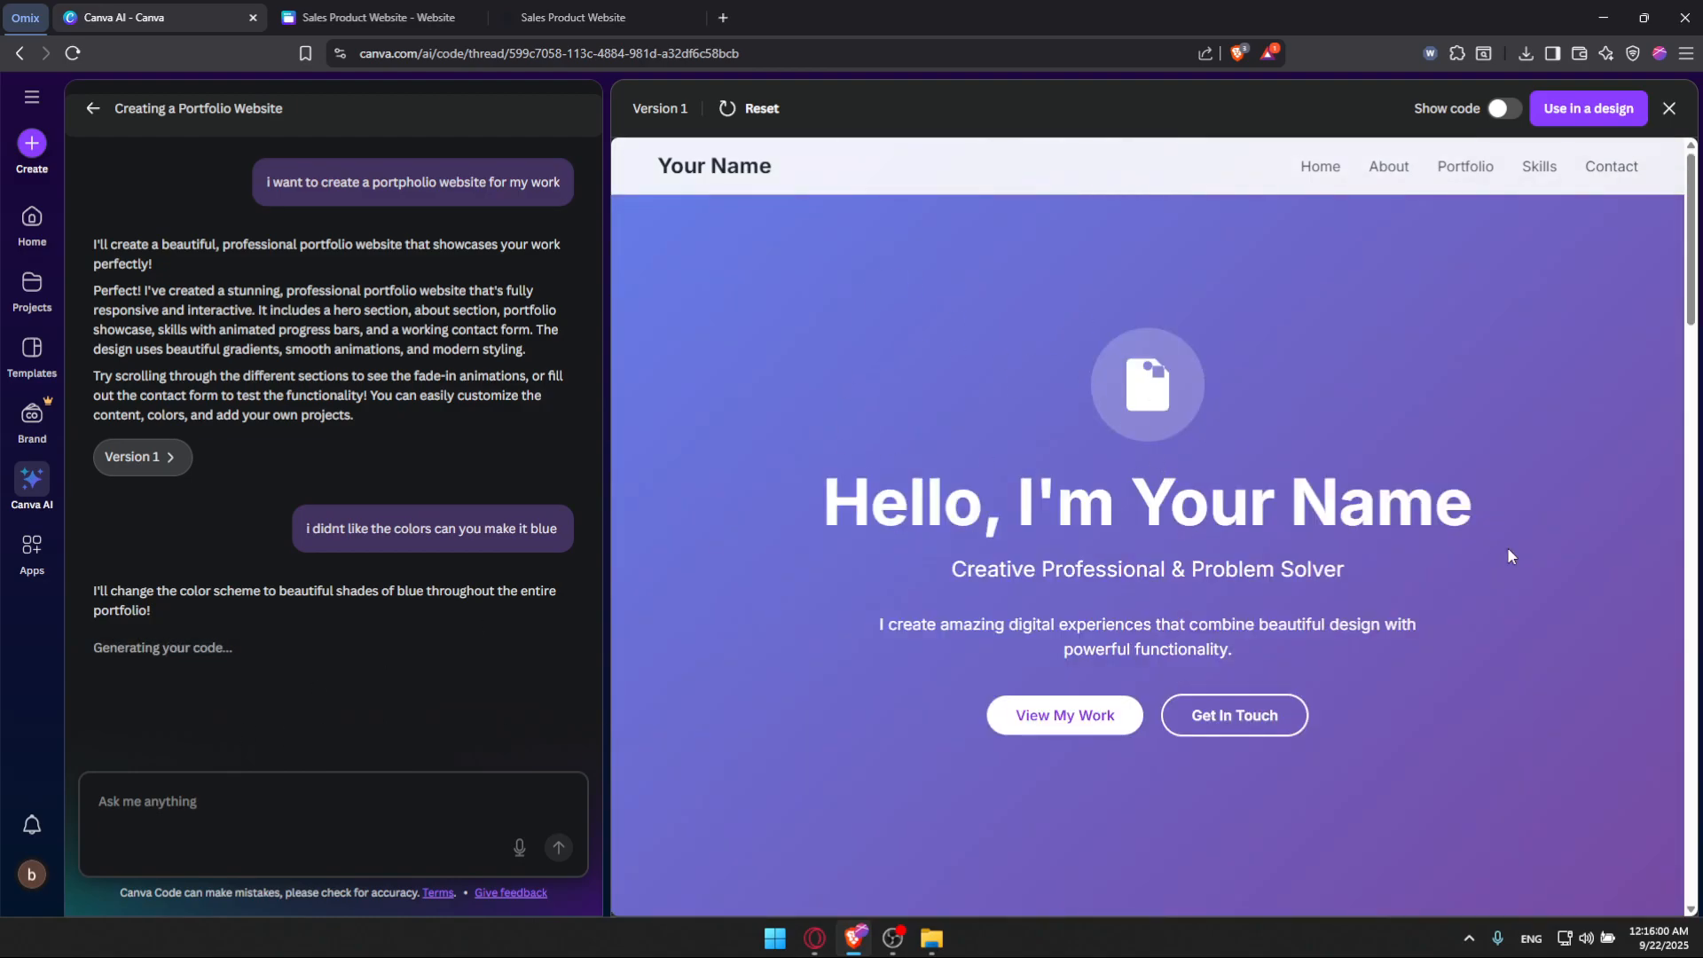
pyautogui.scroll(-9, 1508, 576)
pyautogui.scroll(-3, 1464, 620)
pyautogui.scroll(12, 1403, 608)
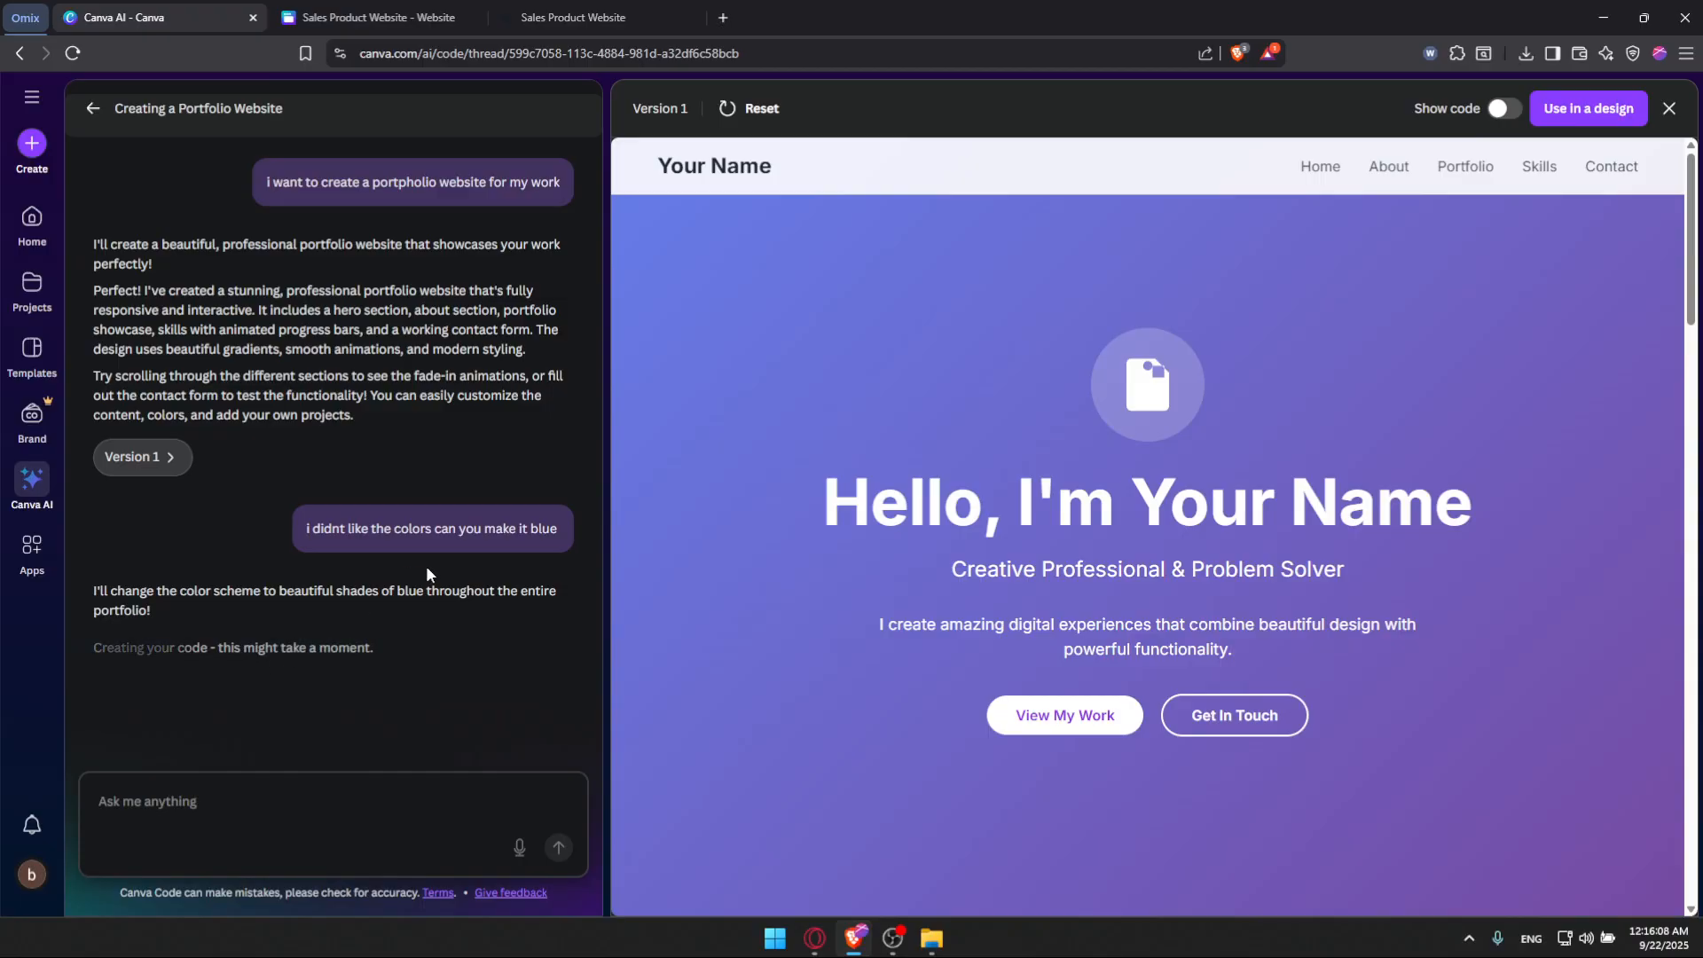
# Close the live Sales Product Website and its design, leaving only the Canva AI portfolio chat open
pyautogui.click(470, 13)
pyautogui.click(545, 11)
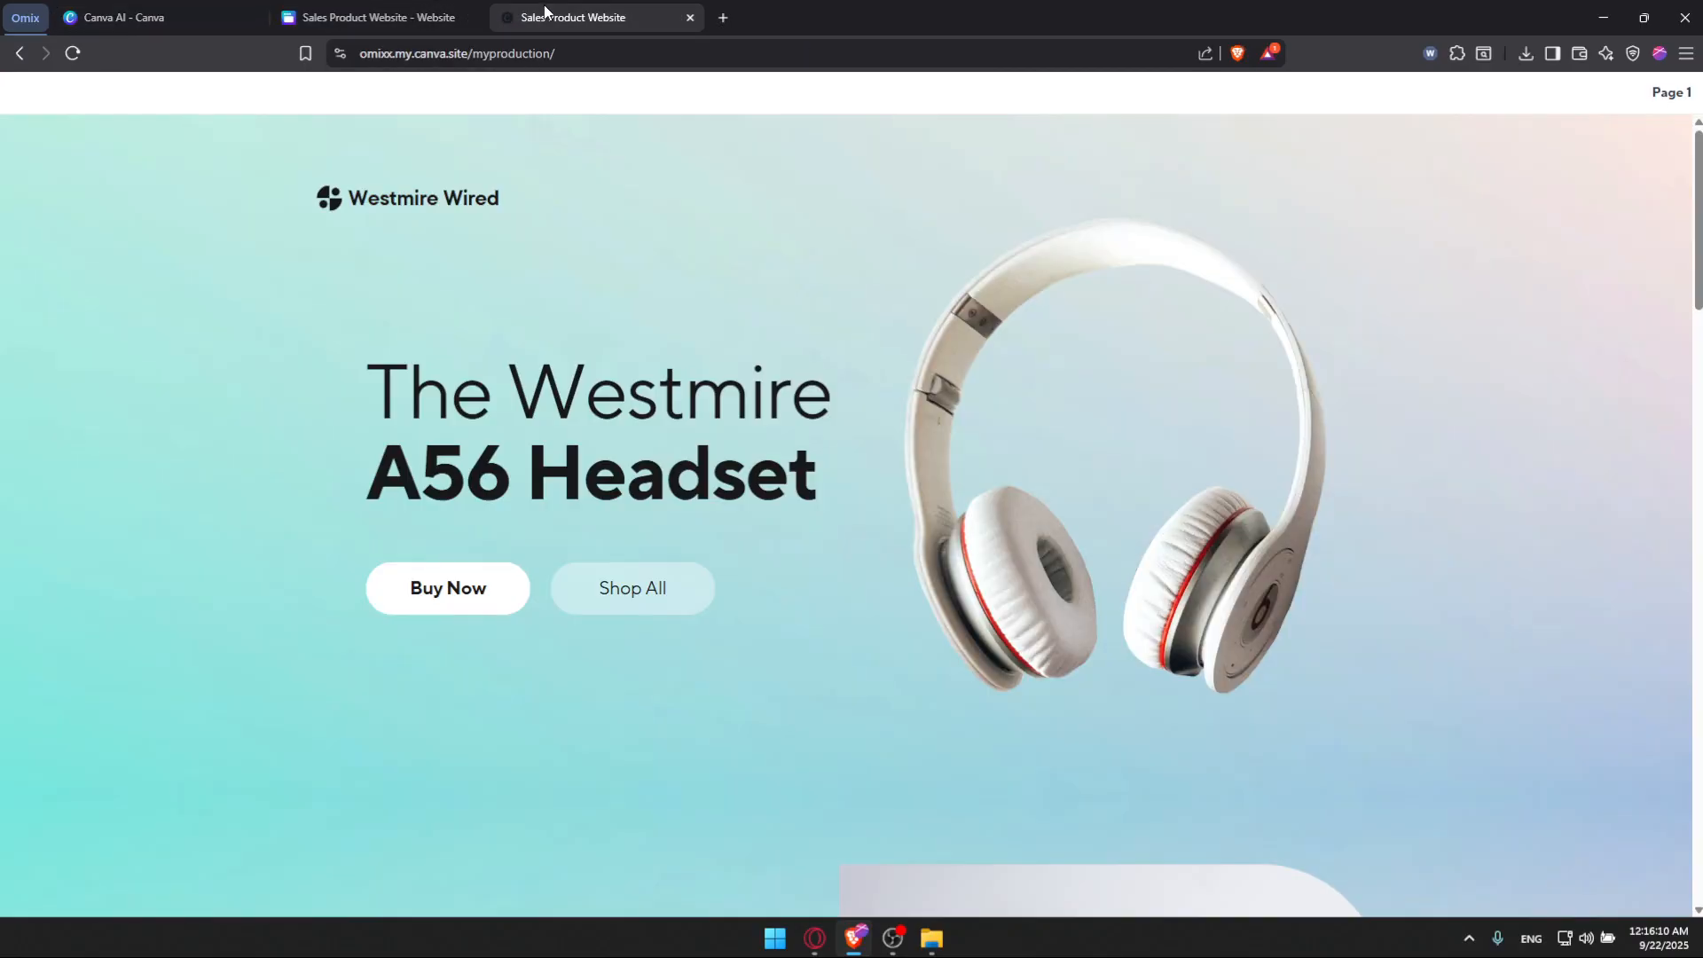
pyautogui.click(689, 16)
pyautogui.click(471, 17)
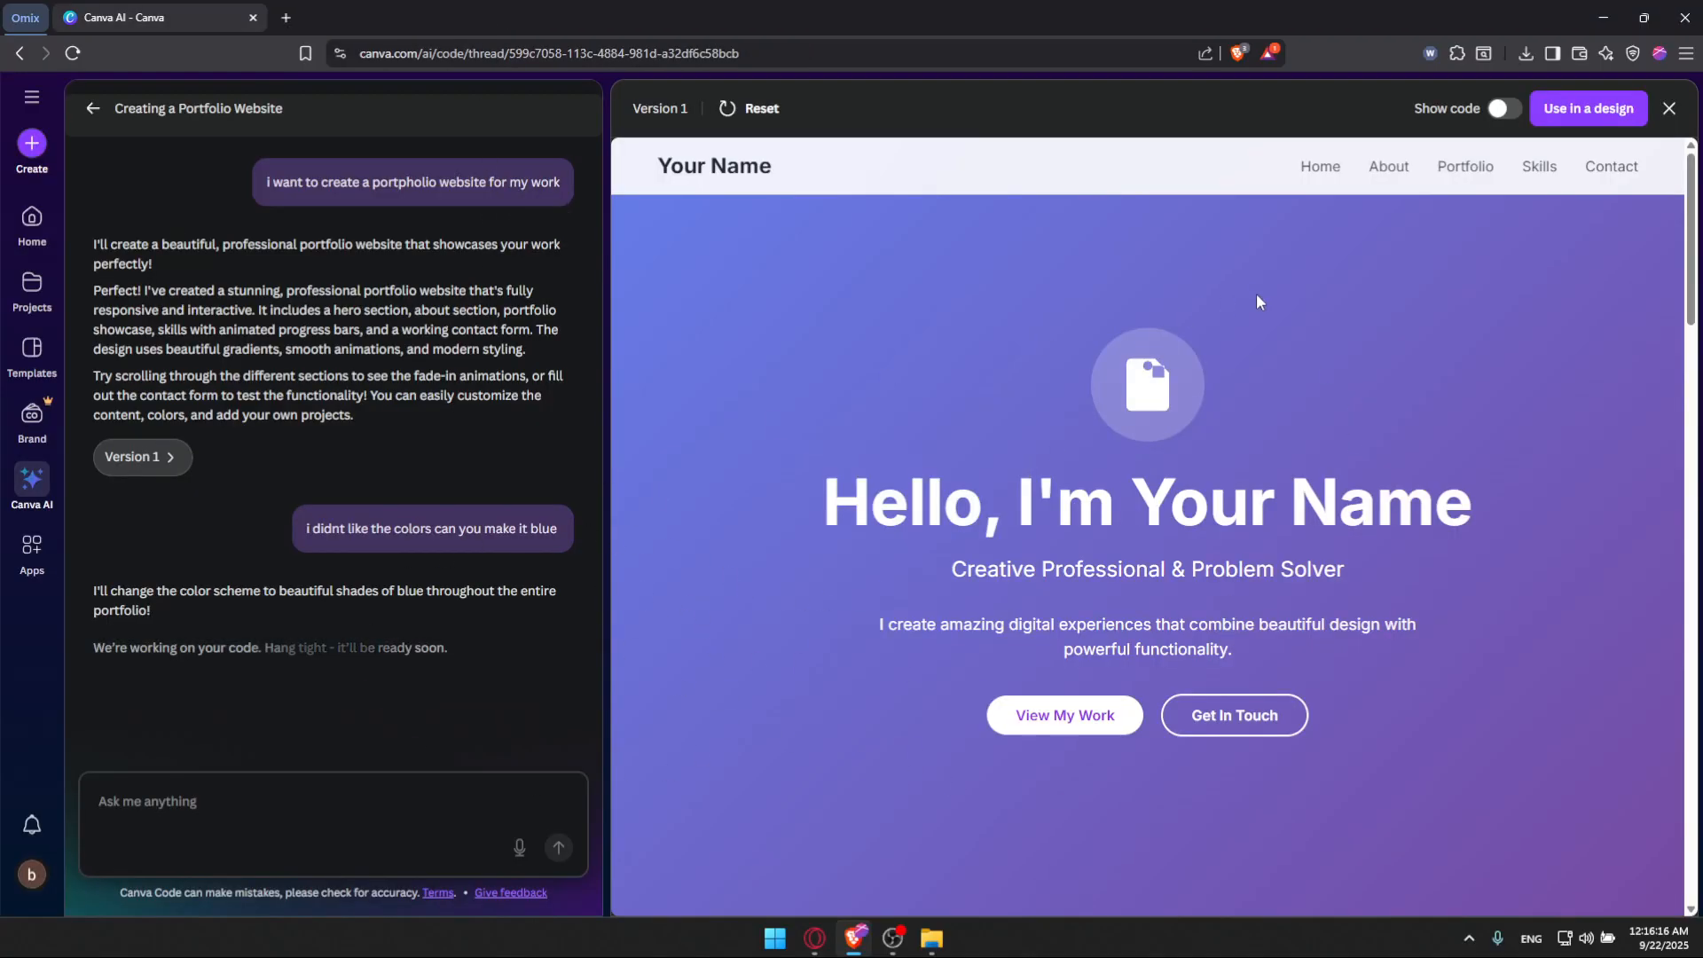
# Test the Home, About, Portfolio, Skills and Contact links in the portfolio preview and examine the contact section
pyautogui.click(1398, 170)
pyautogui.click(1340, 173)
pyautogui.click(1465, 168)
pyautogui.click(1592, 173)
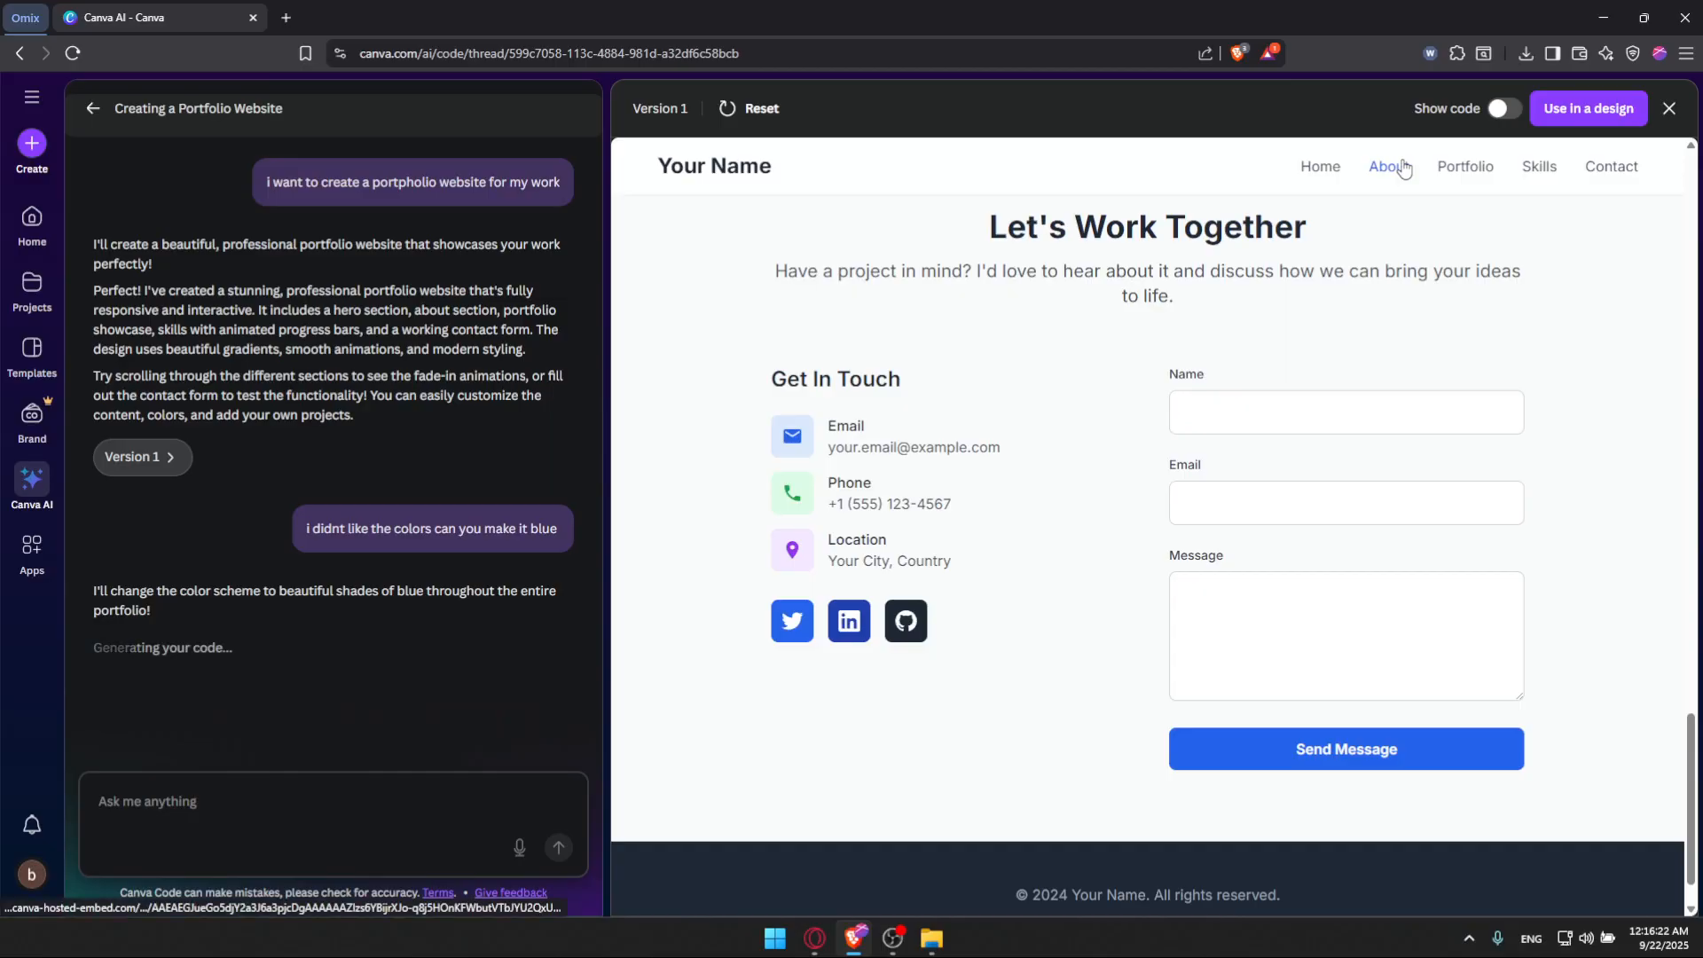
pyautogui.click(1320, 168)
pyautogui.click(1466, 167)
pyautogui.click(1539, 169)
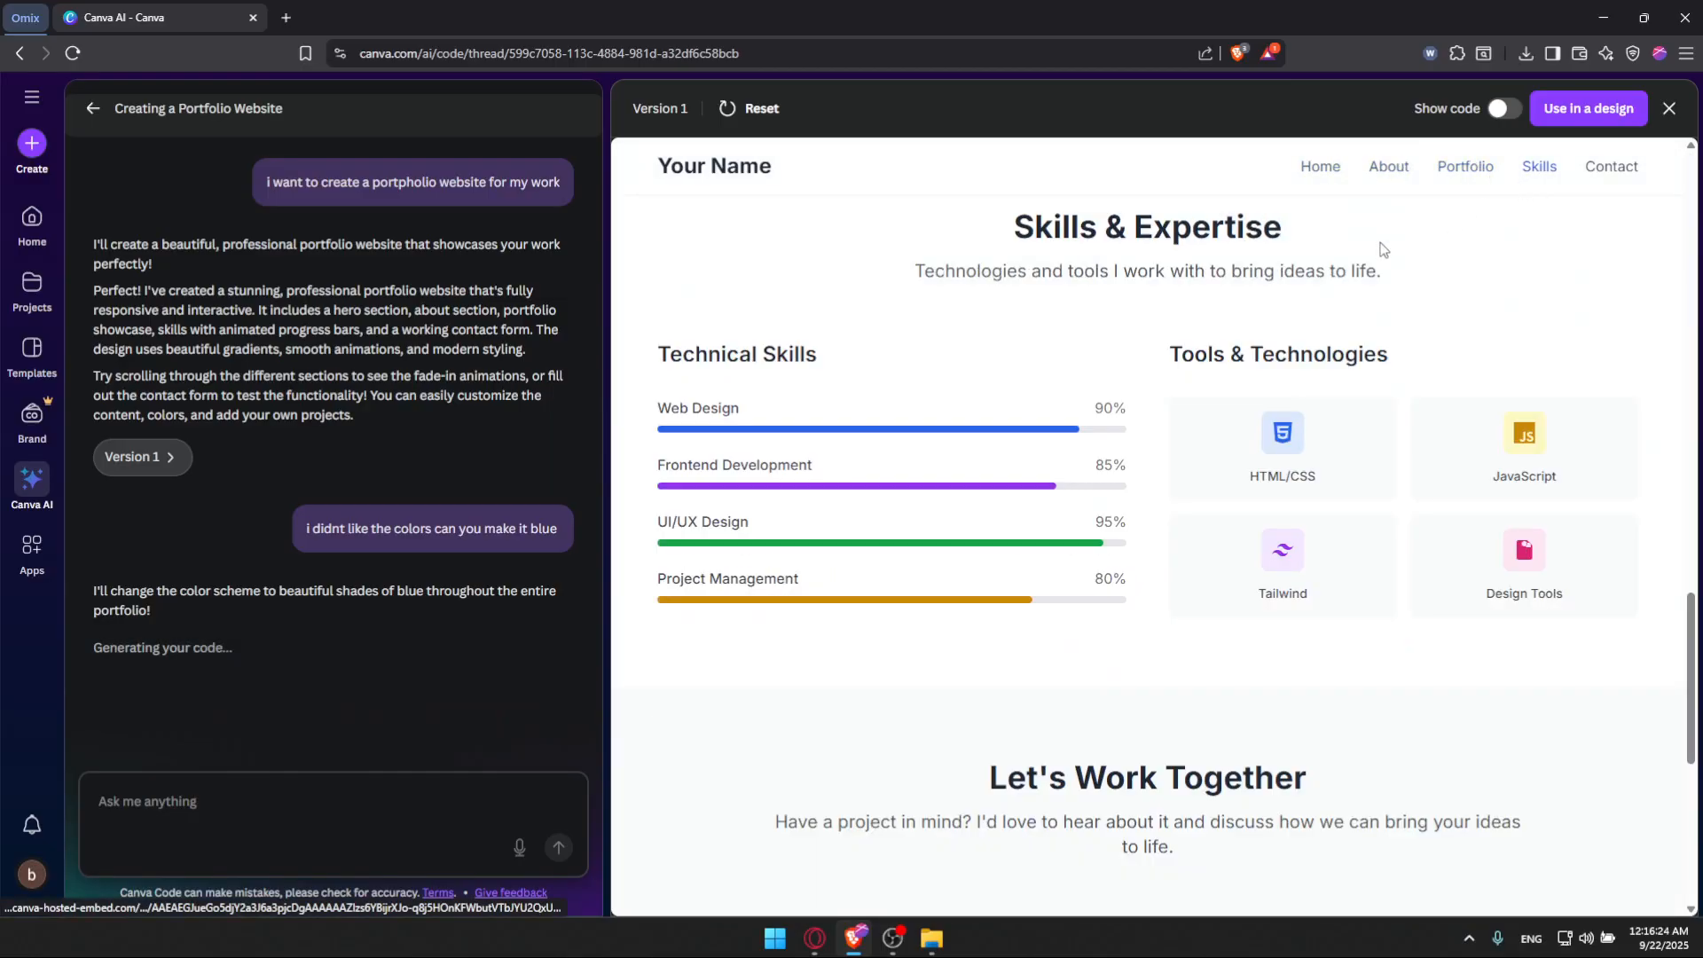
pyautogui.scroll(-2, 1069, 397)
pyautogui.scroll(-5, 1068, 396)
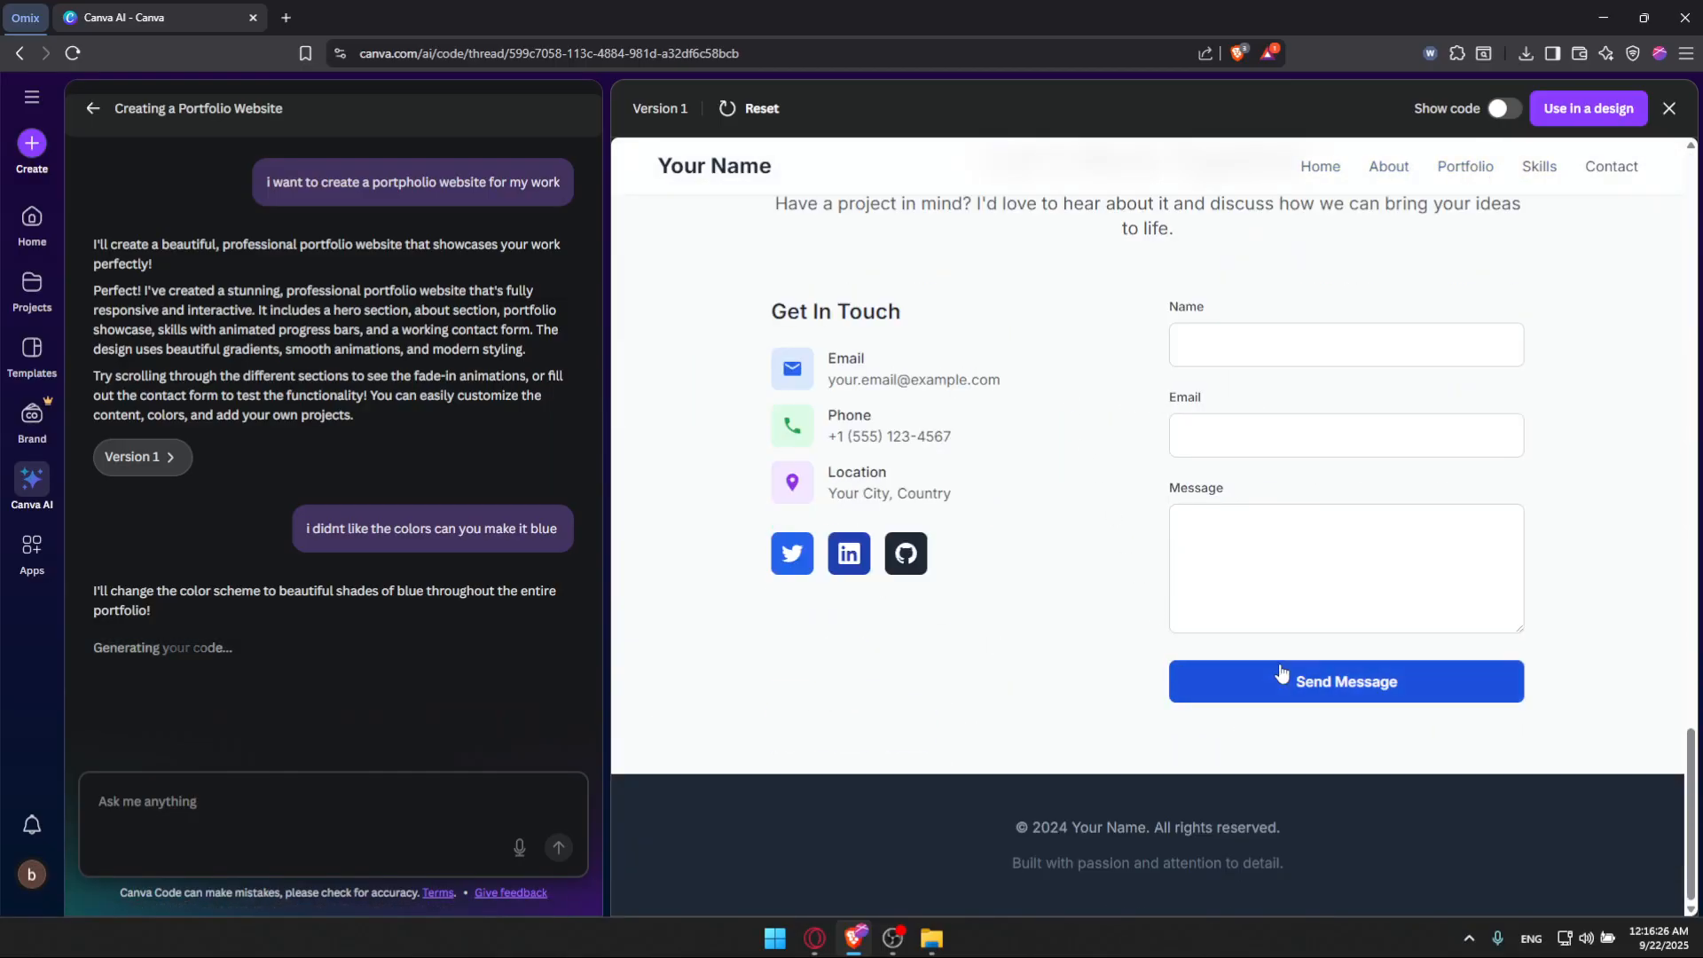
# Use Version 1 of the portfolio in a Website design and publish it
pyautogui.click(1586, 118)
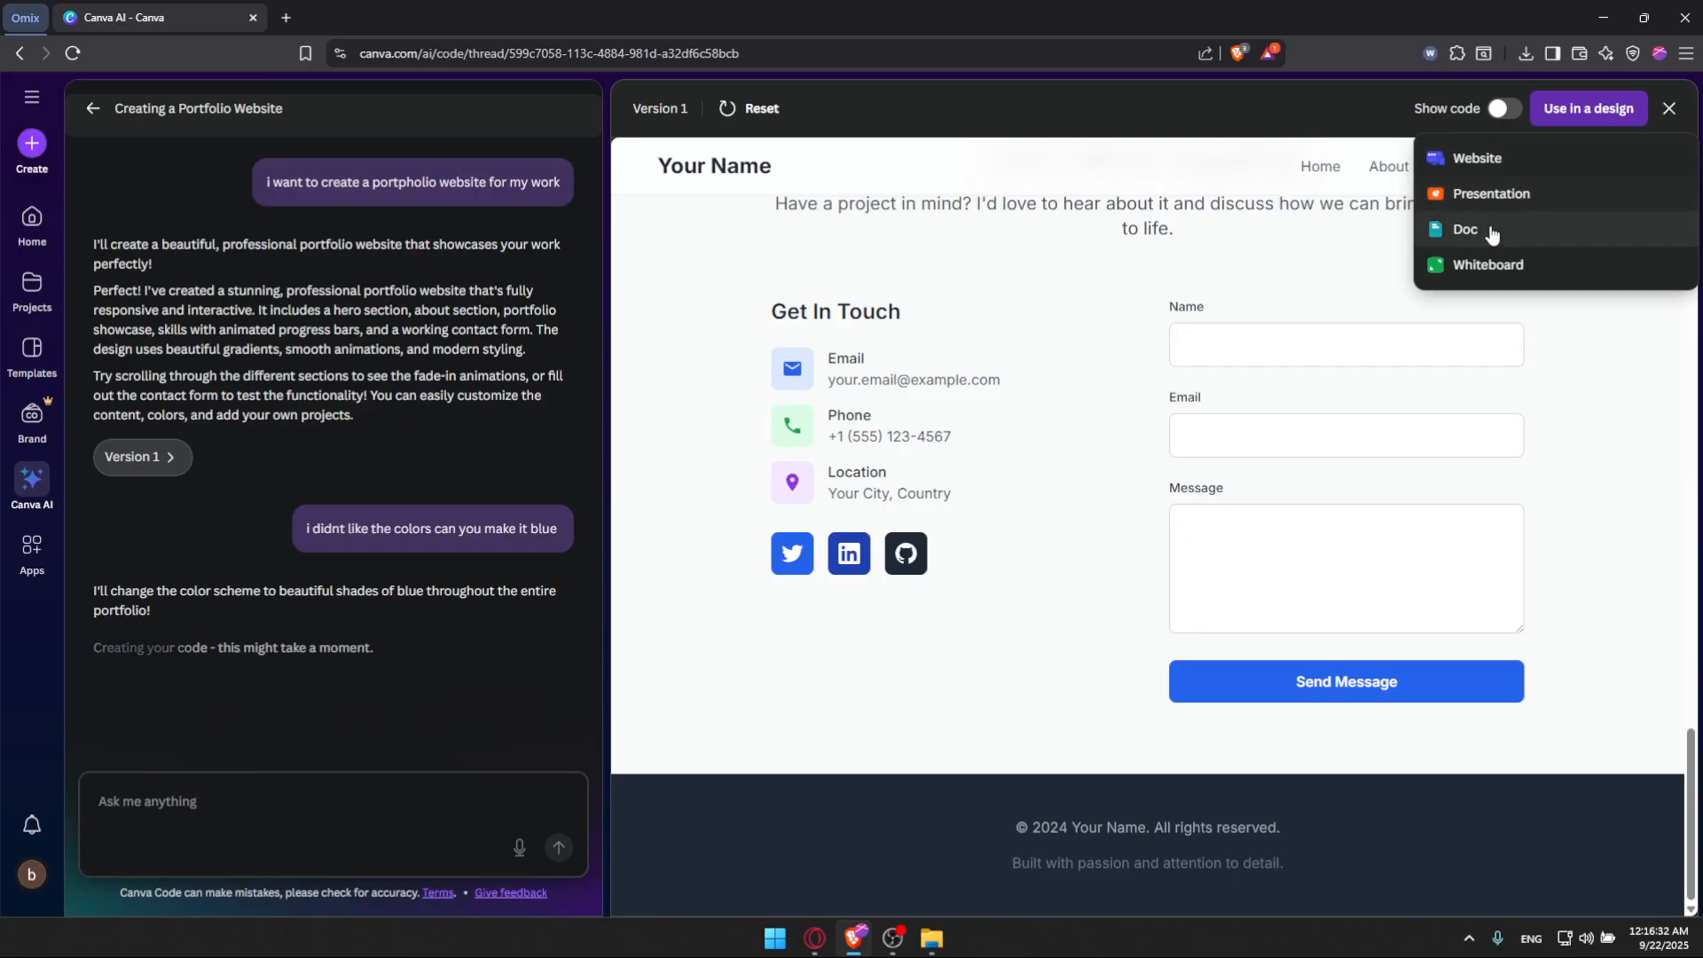
pyautogui.click(1567, 160)
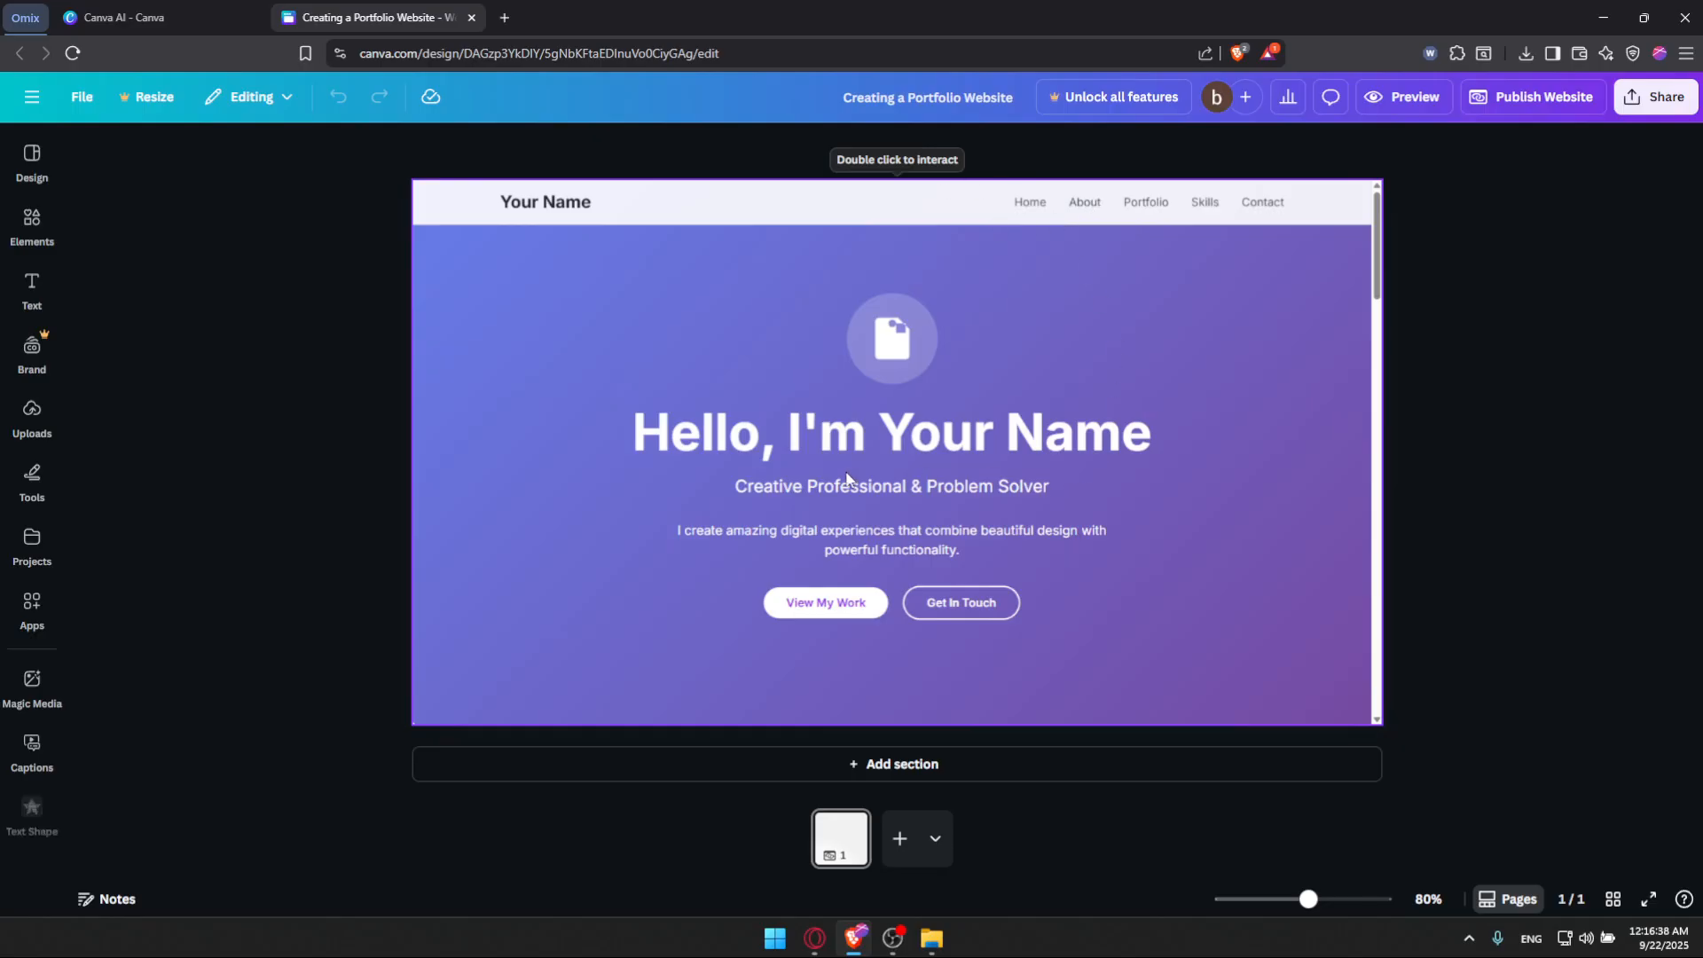
pyautogui.click(1538, 108)
pyautogui.click(1548, 887)
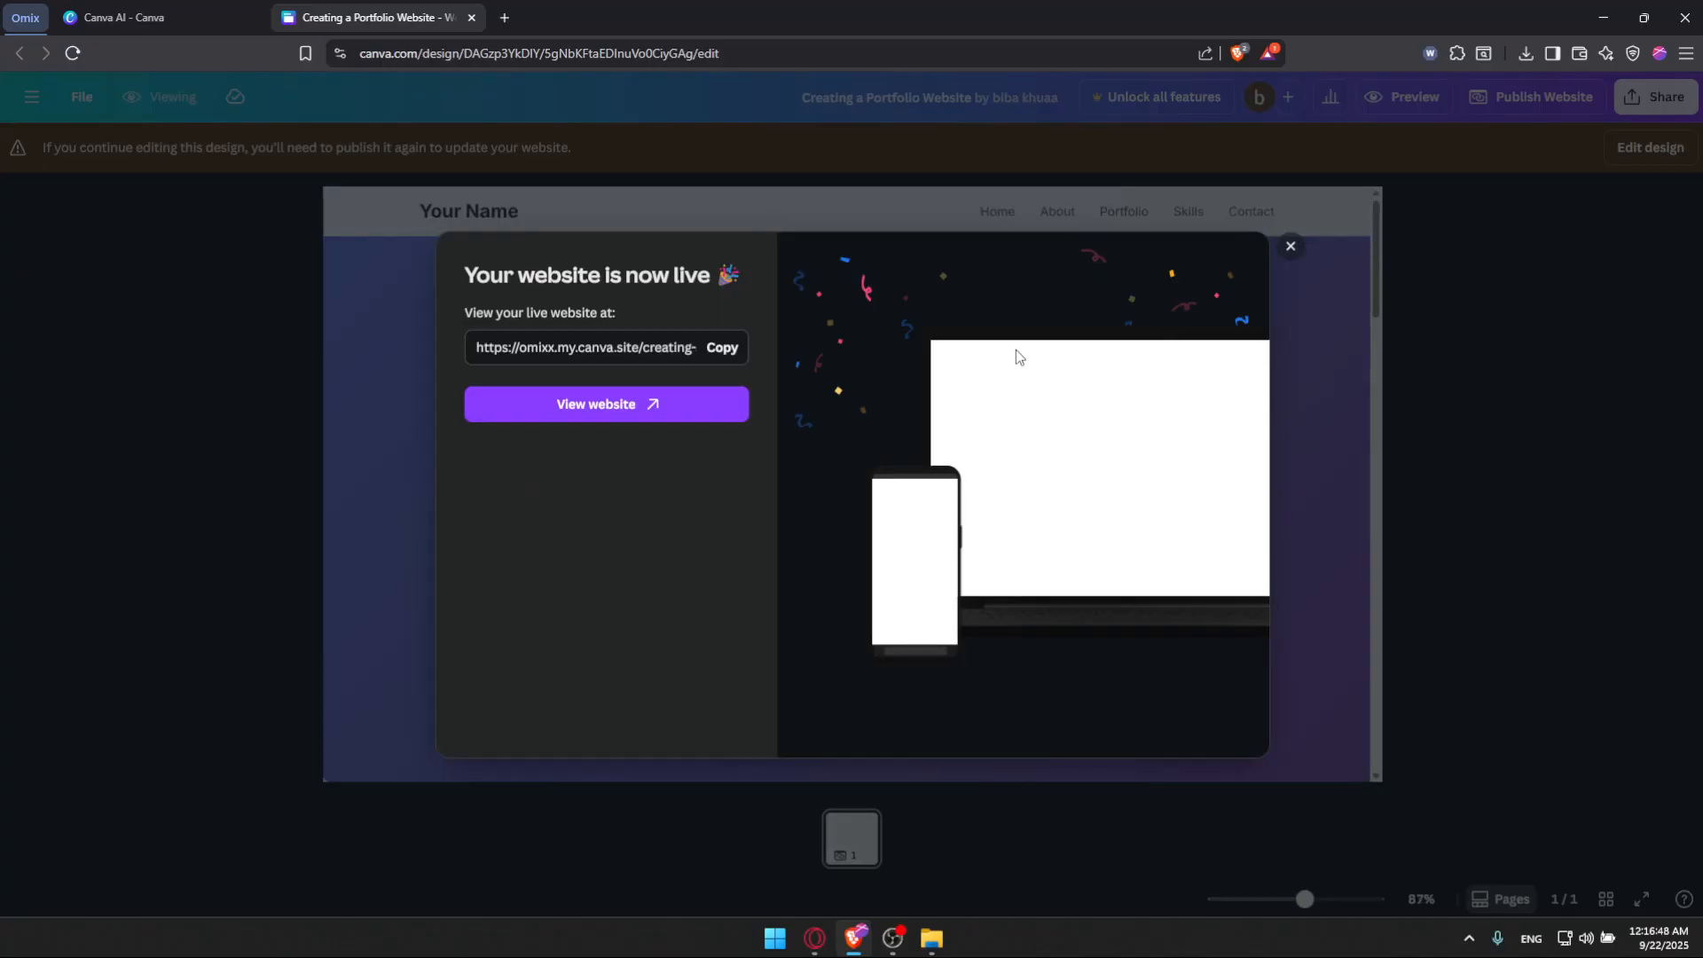
# Open the live portfolio website and test its section links and the Get In Touch link
pyautogui.click(597, 402)
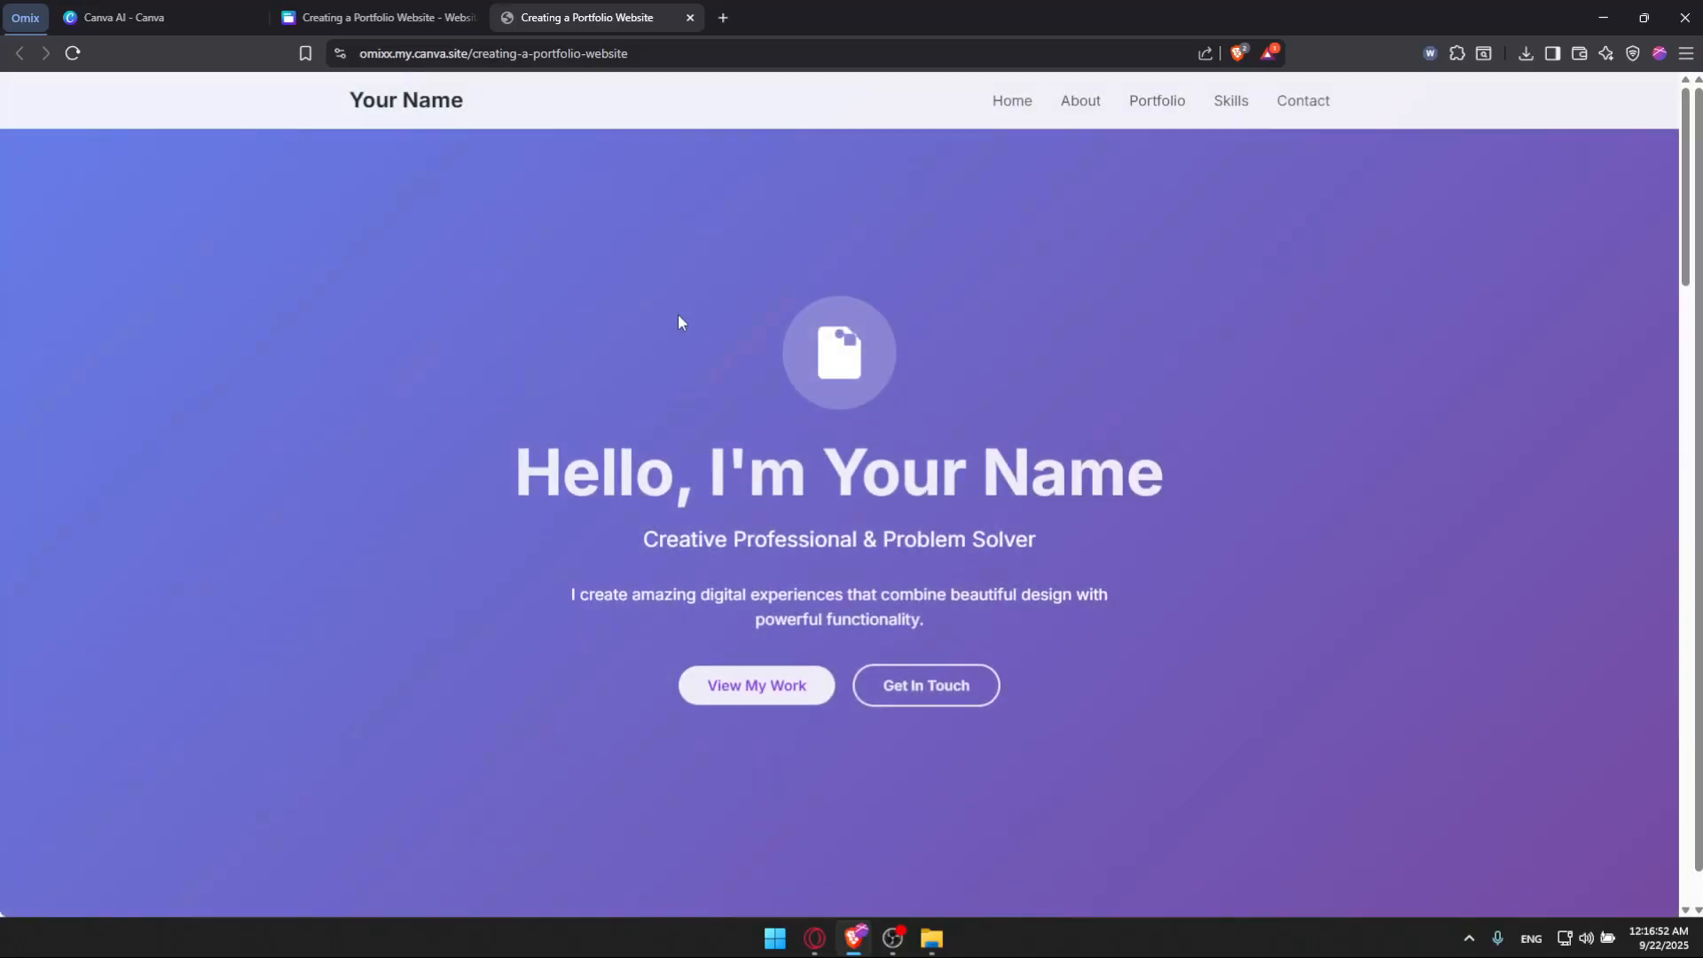
pyautogui.click(1292, 104)
pyautogui.click(1238, 104)
pyautogui.click(1156, 103)
pyautogui.click(1081, 101)
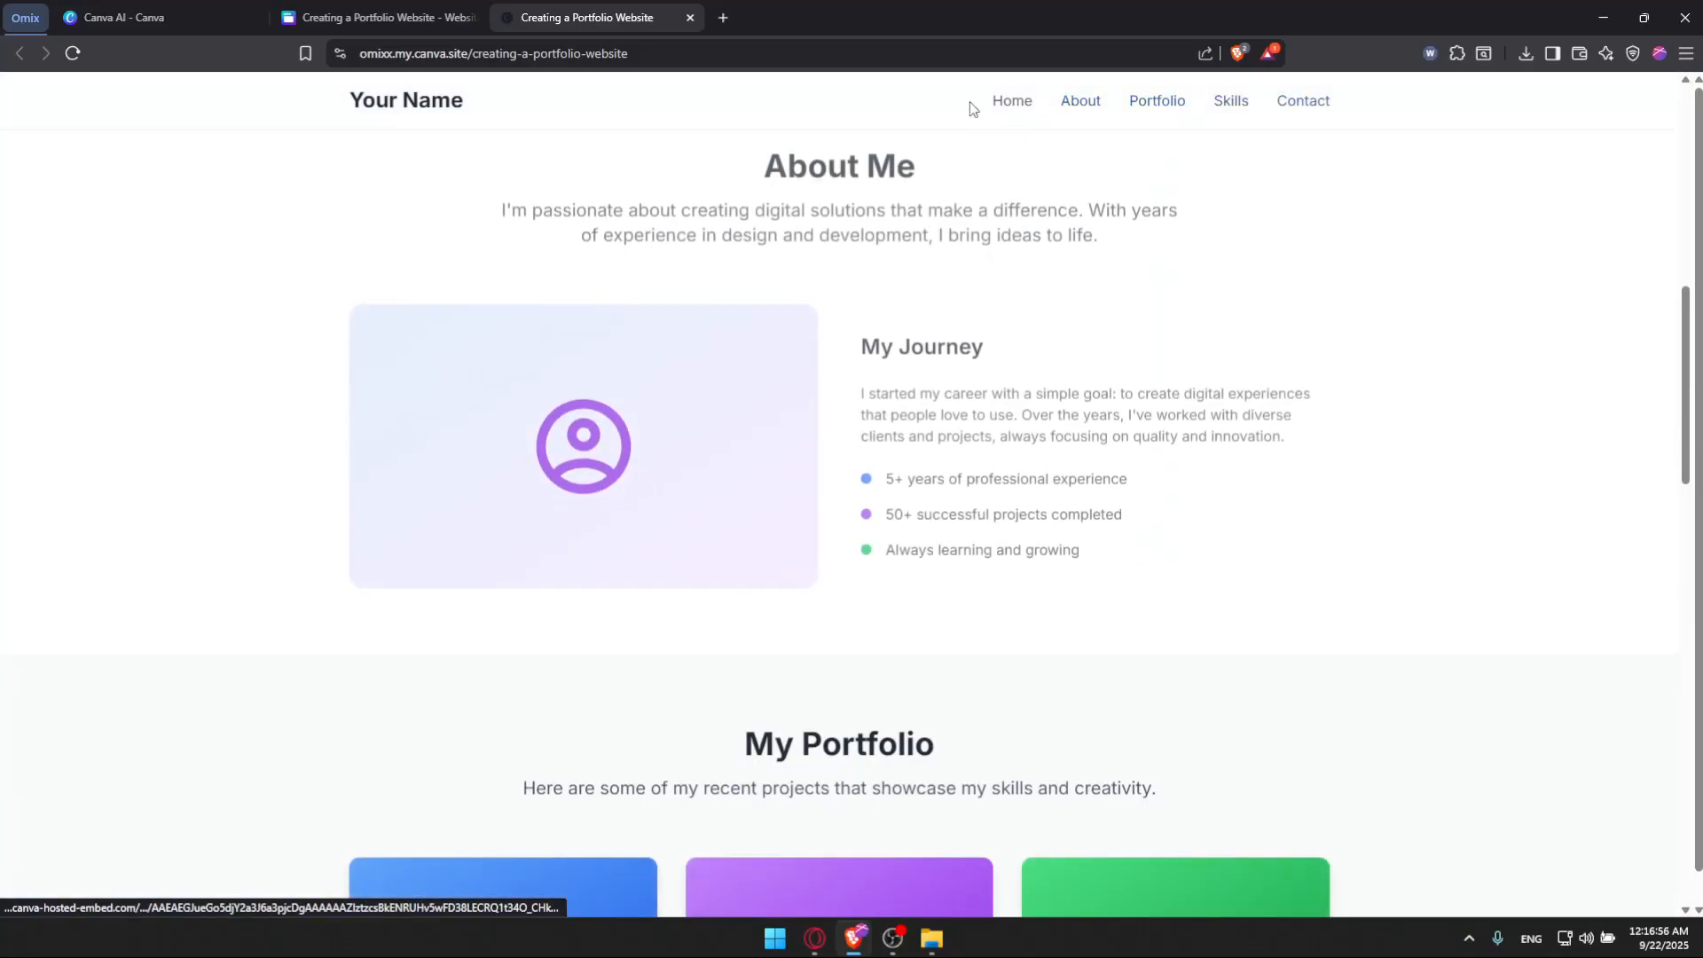
pyautogui.click(1012, 101)
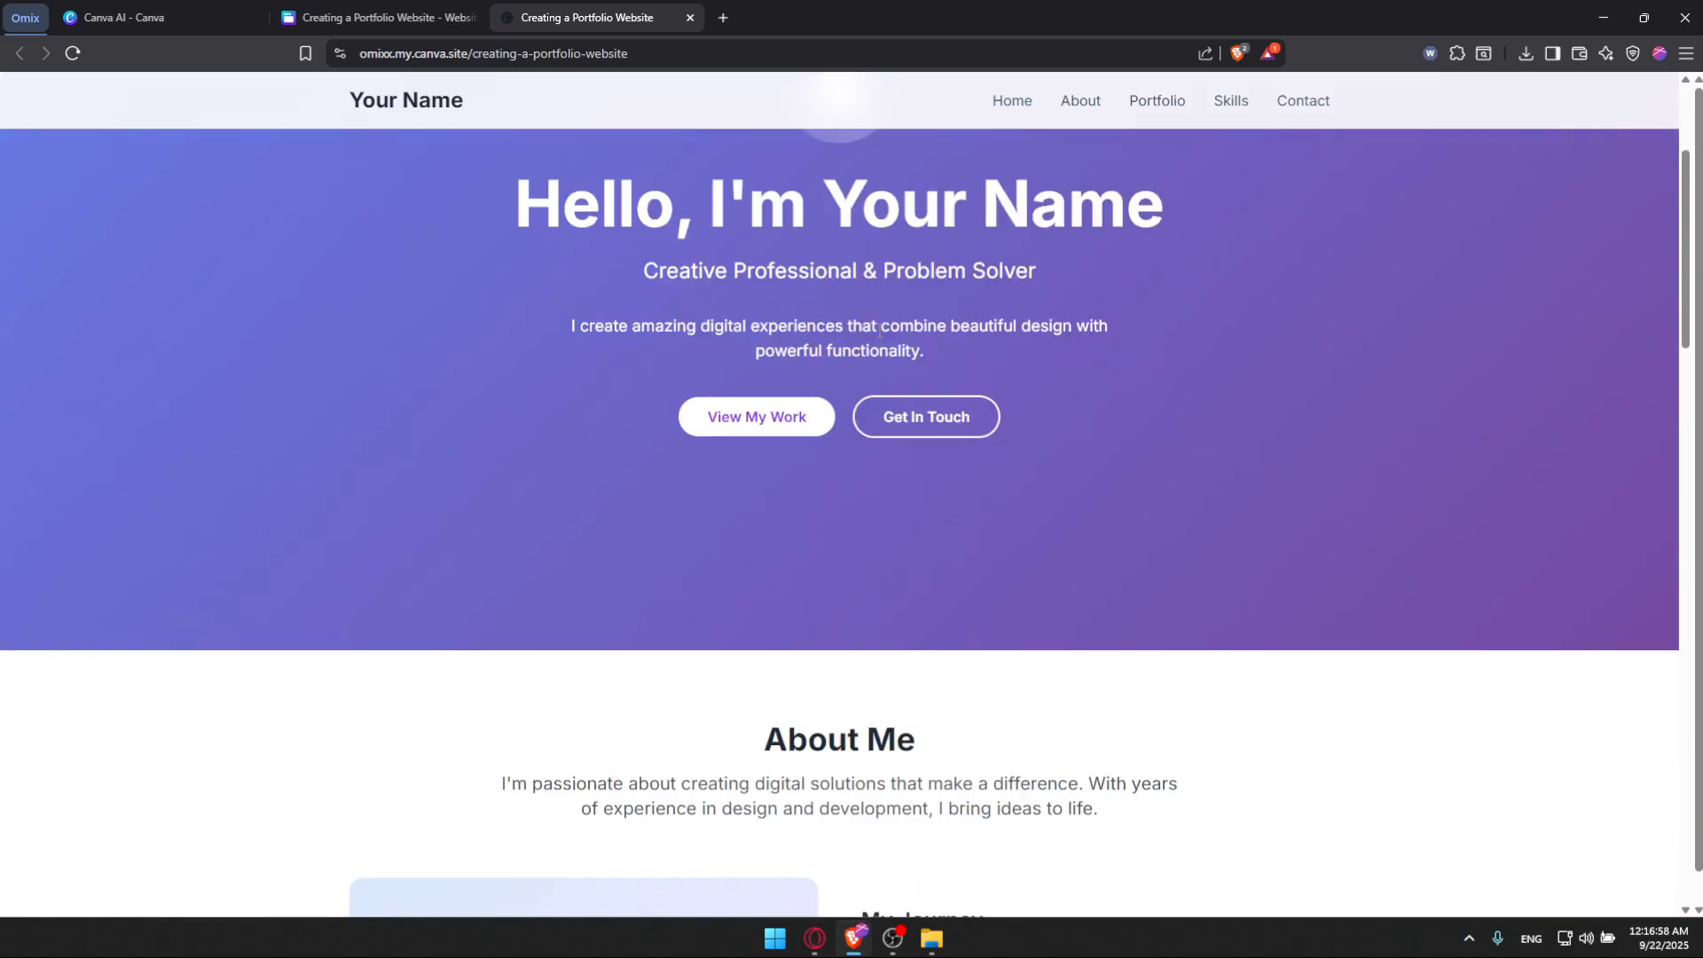
pyautogui.click(927, 418)
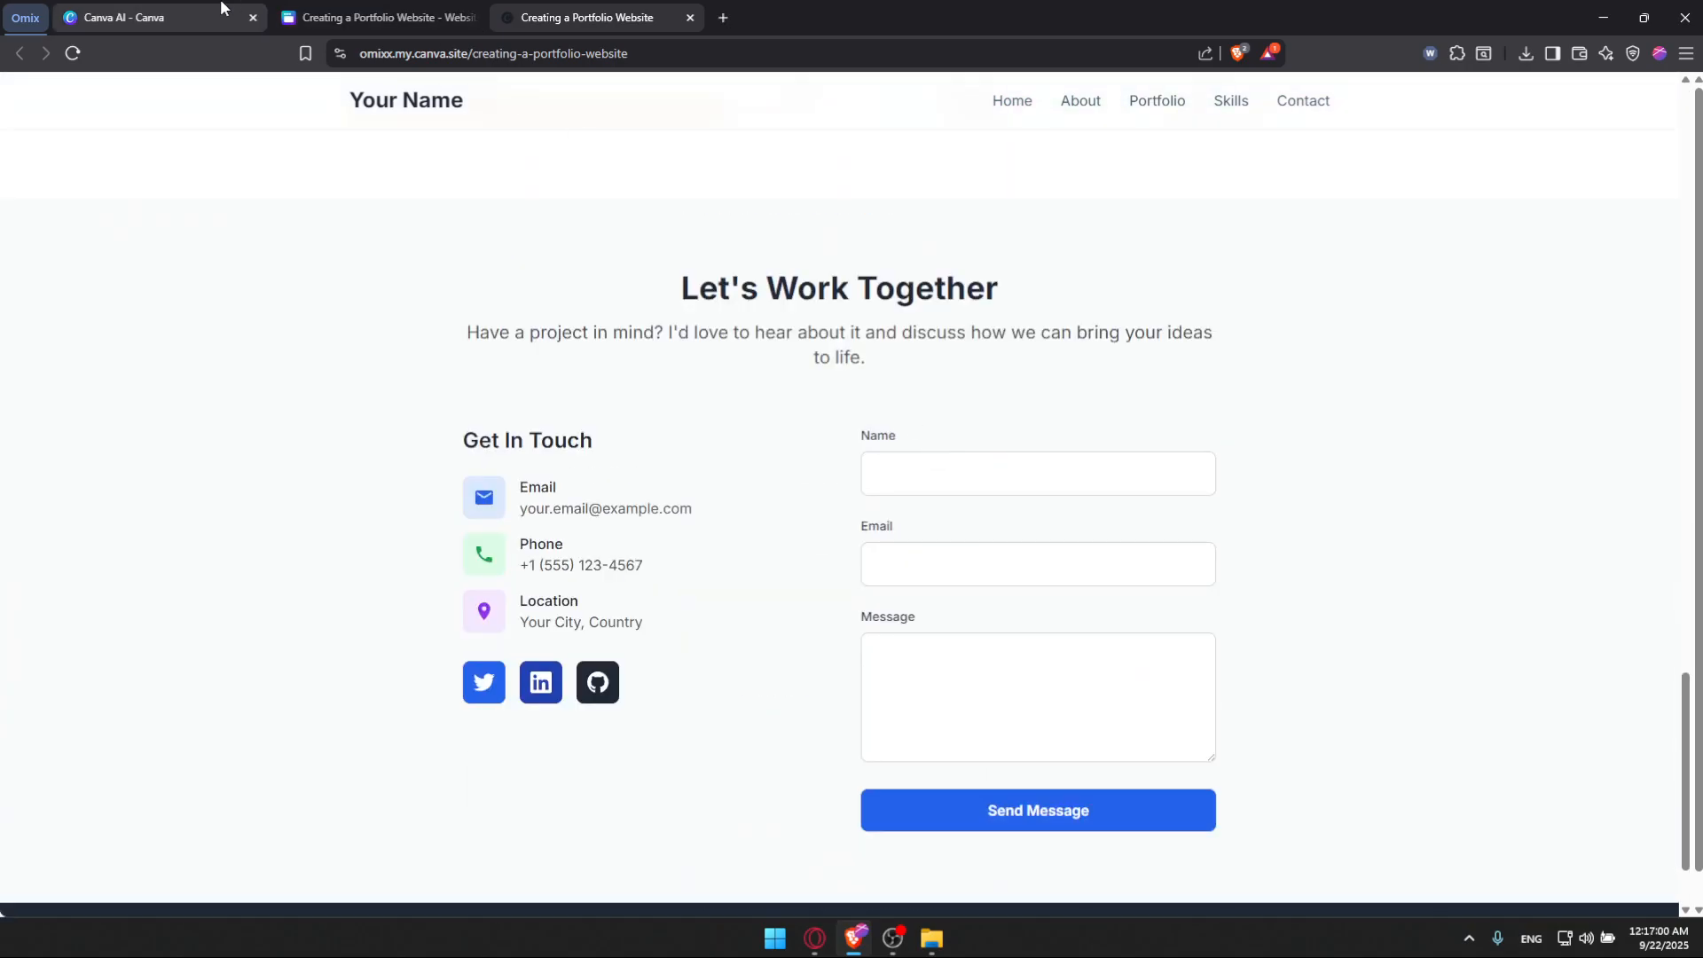
# Return to the Canva AI chat and look through the recoloured Version 2 of the portfolio website
pyautogui.click(115, 17)
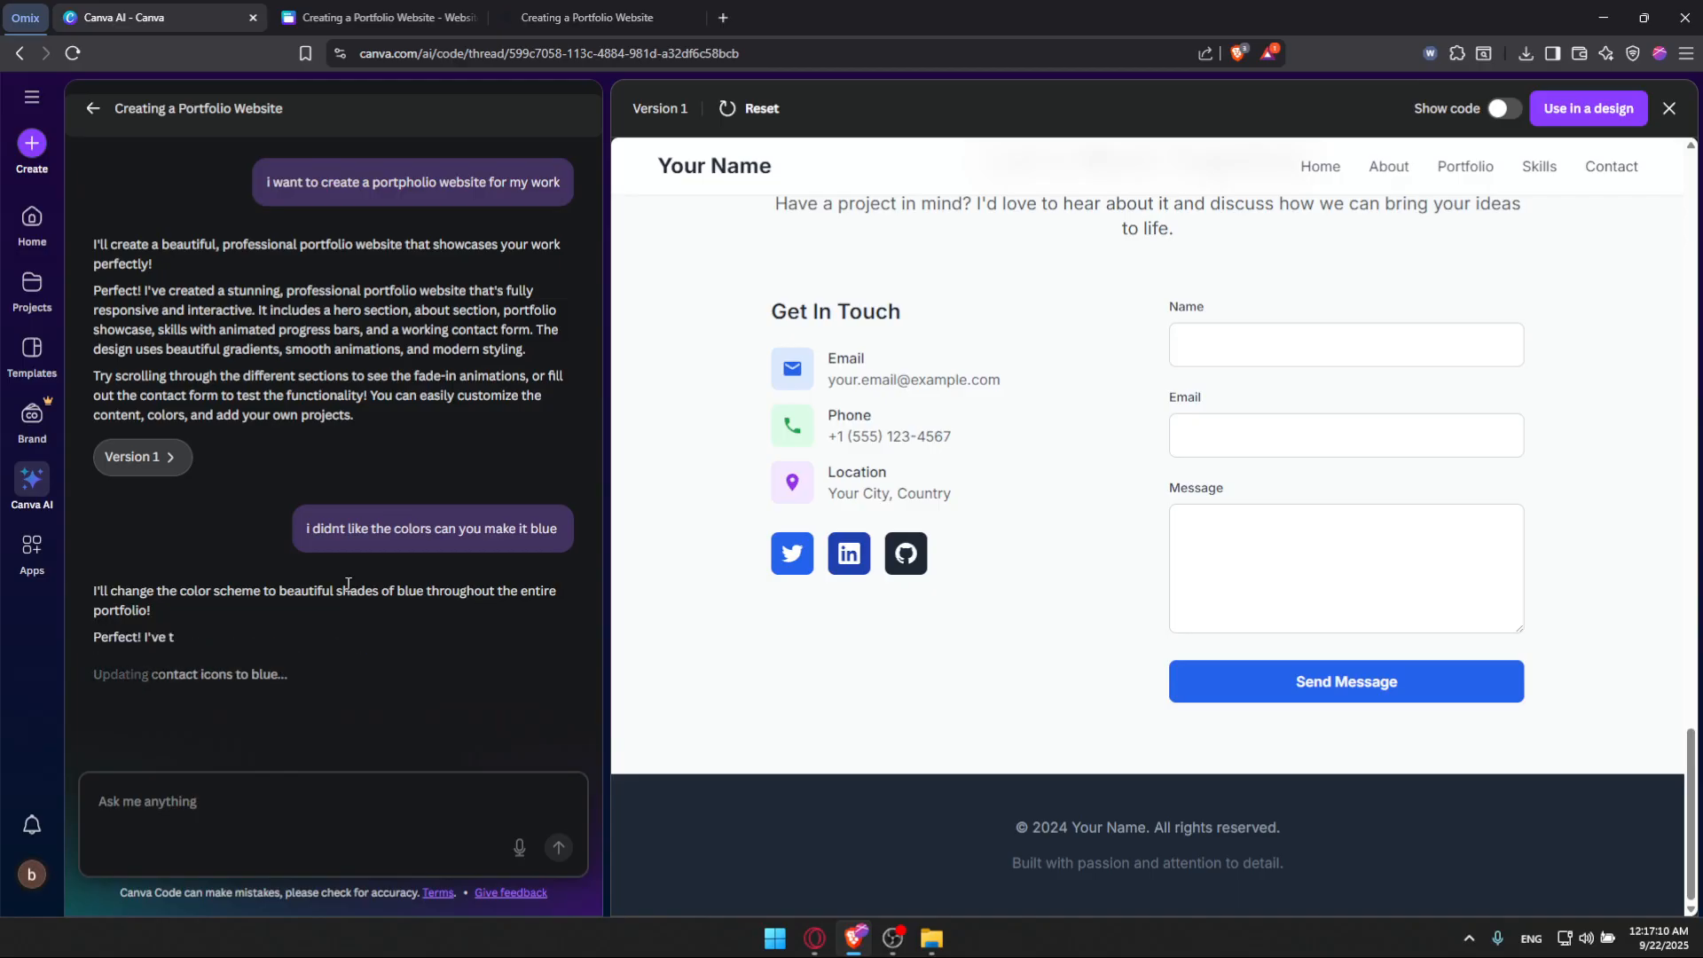
pyautogui.scroll(15, 677, 544)
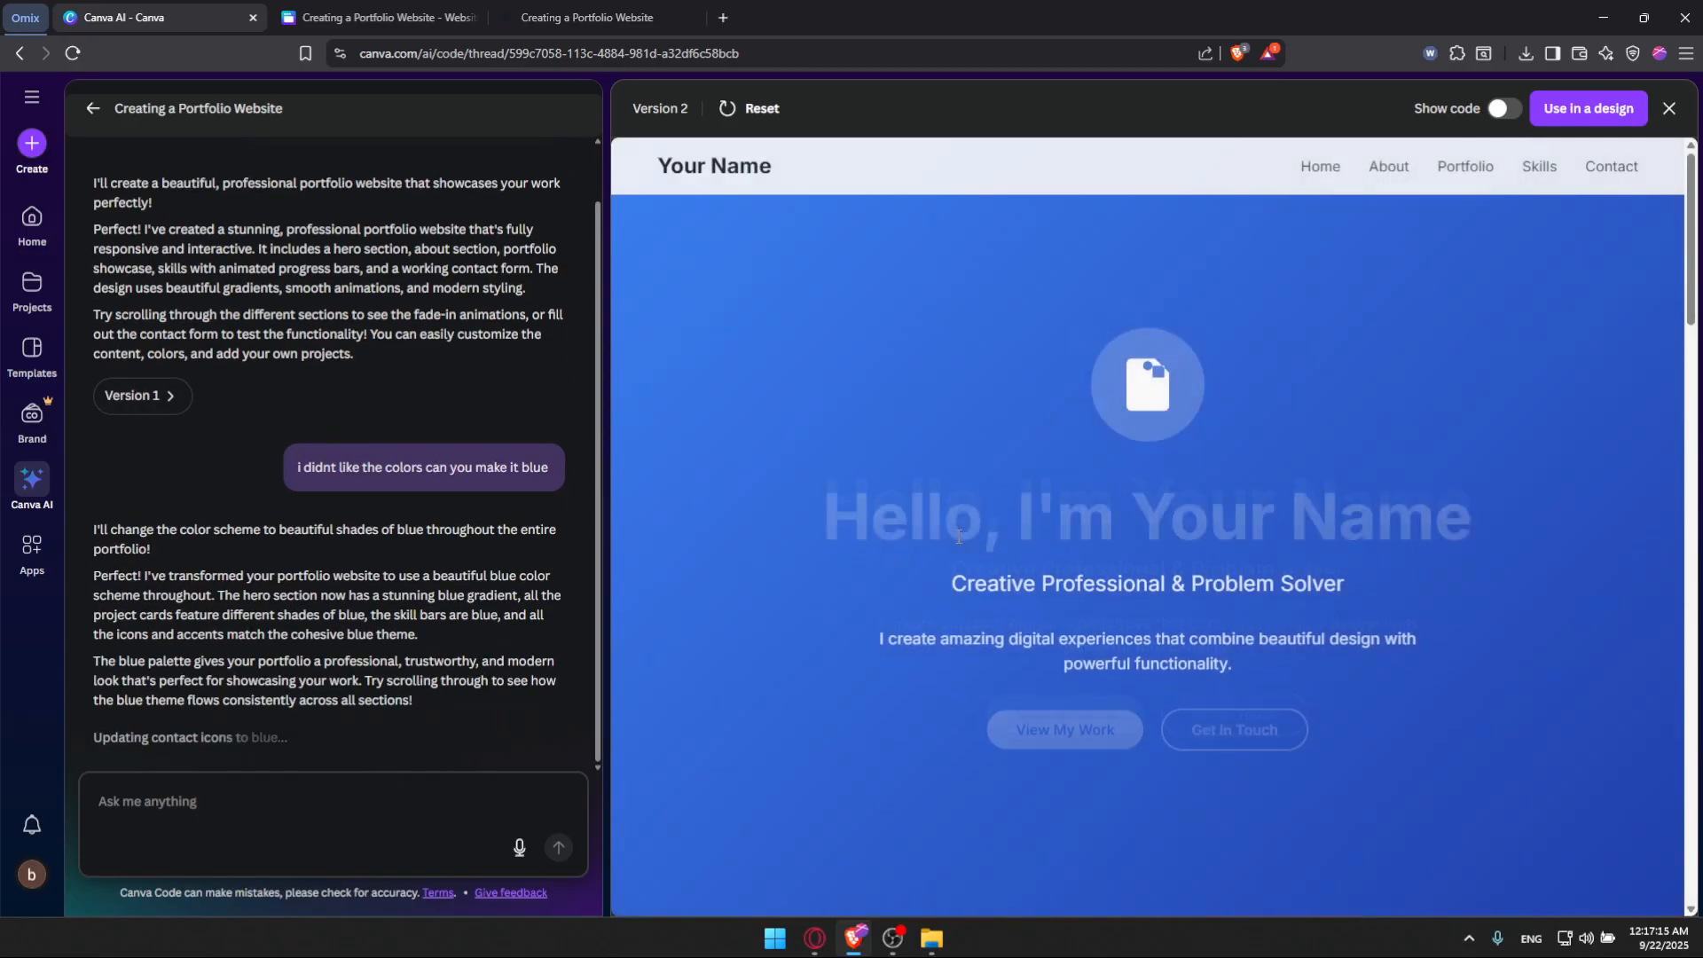
pyautogui.scroll(-5, 1185, 391)
pyautogui.scroll(5, 1185, 390)
pyautogui.scroll(-6, 1185, 391)
pyautogui.scroll(1, 1185, 388)
pyautogui.scroll(5, 1185, 387)
# Try to publish Version 2 of the portfolio as a Website design, and close that design
pyautogui.click(1613, 109)
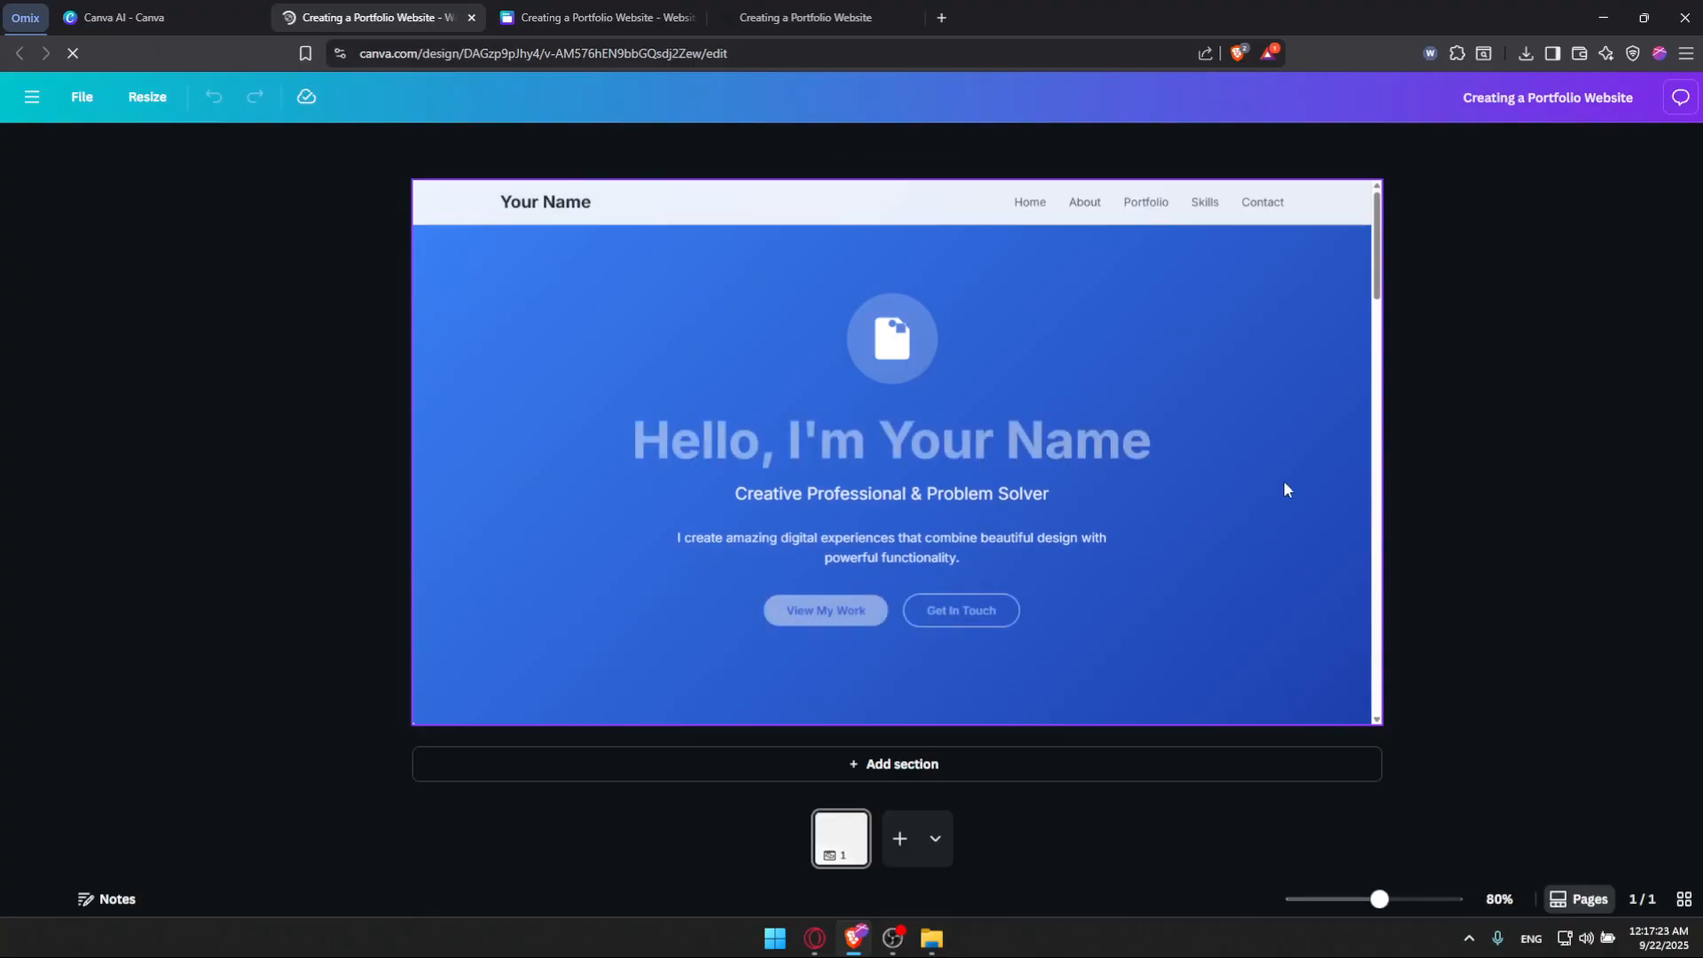
pyautogui.click(1538, 99)
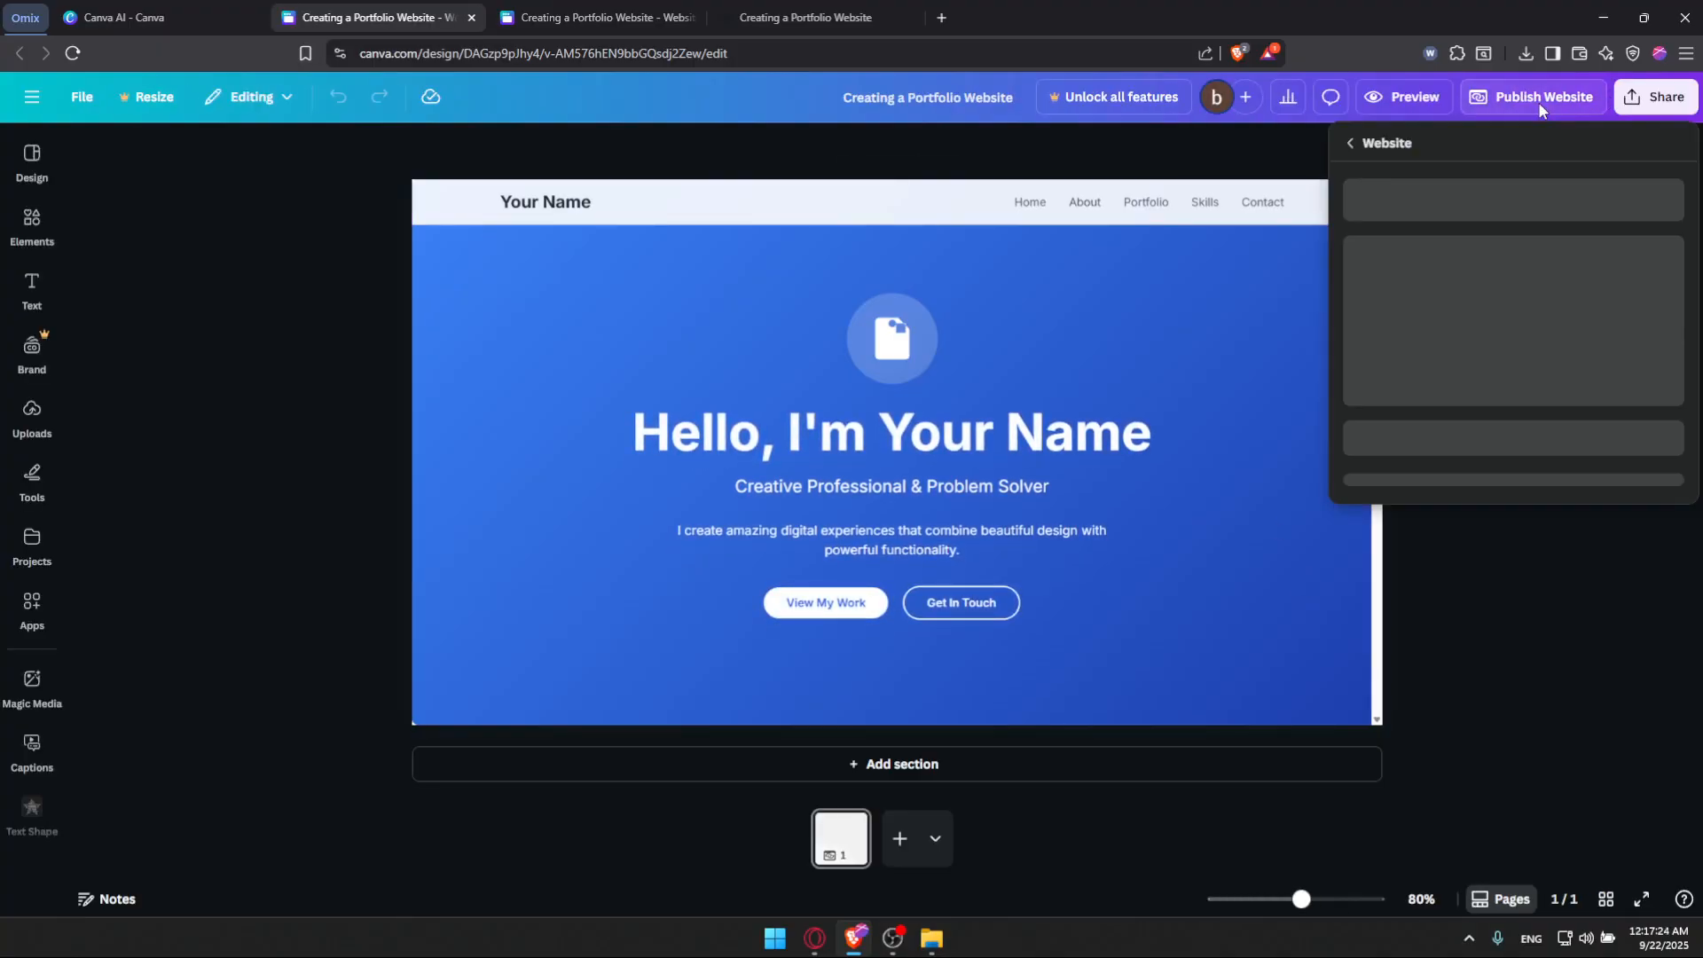
pyautogui.click(1542, 887)
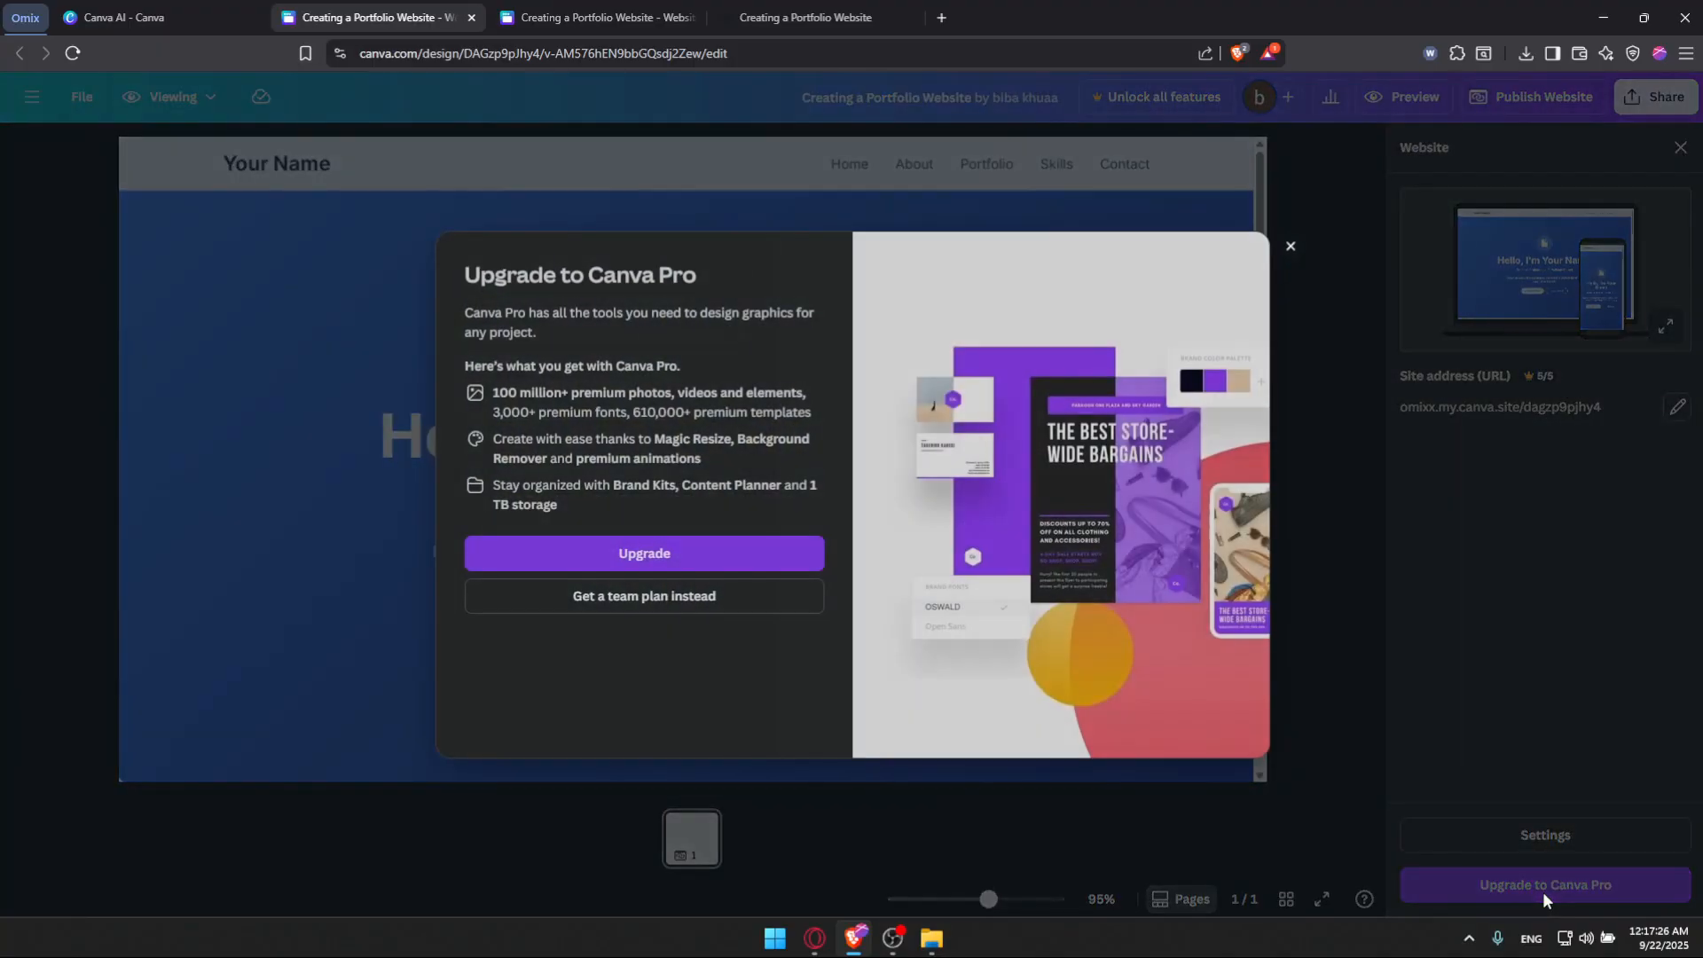
pyautogui.click(1289, 246)
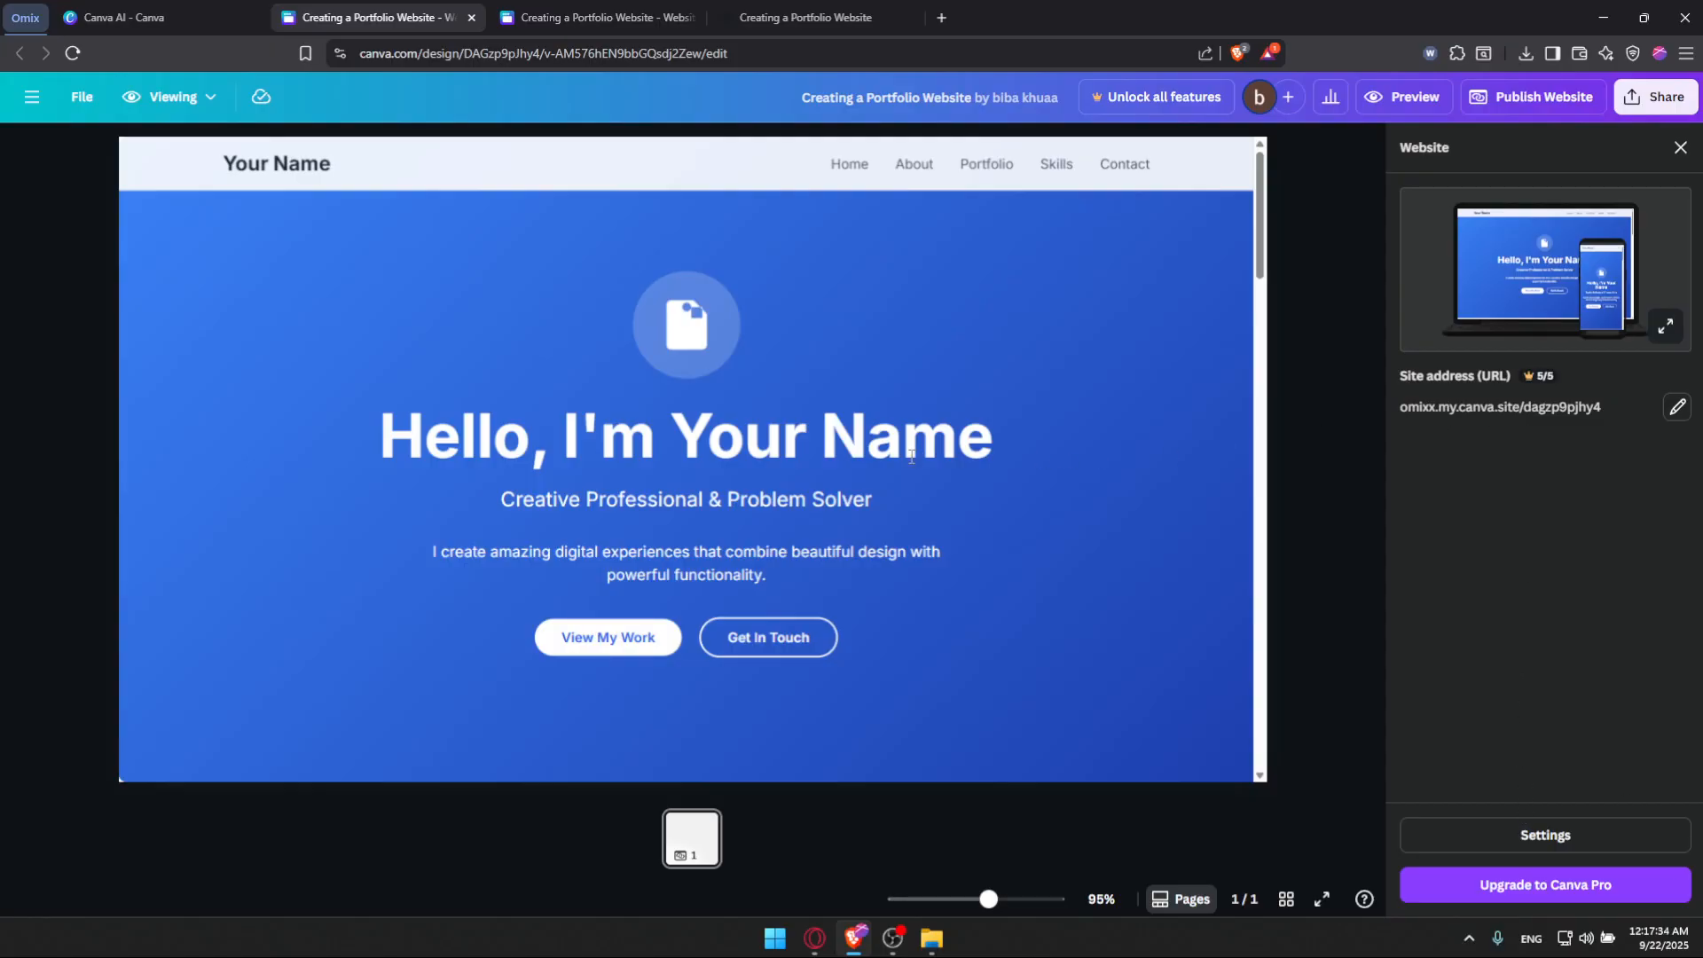
pyautogui.click(471, 16)
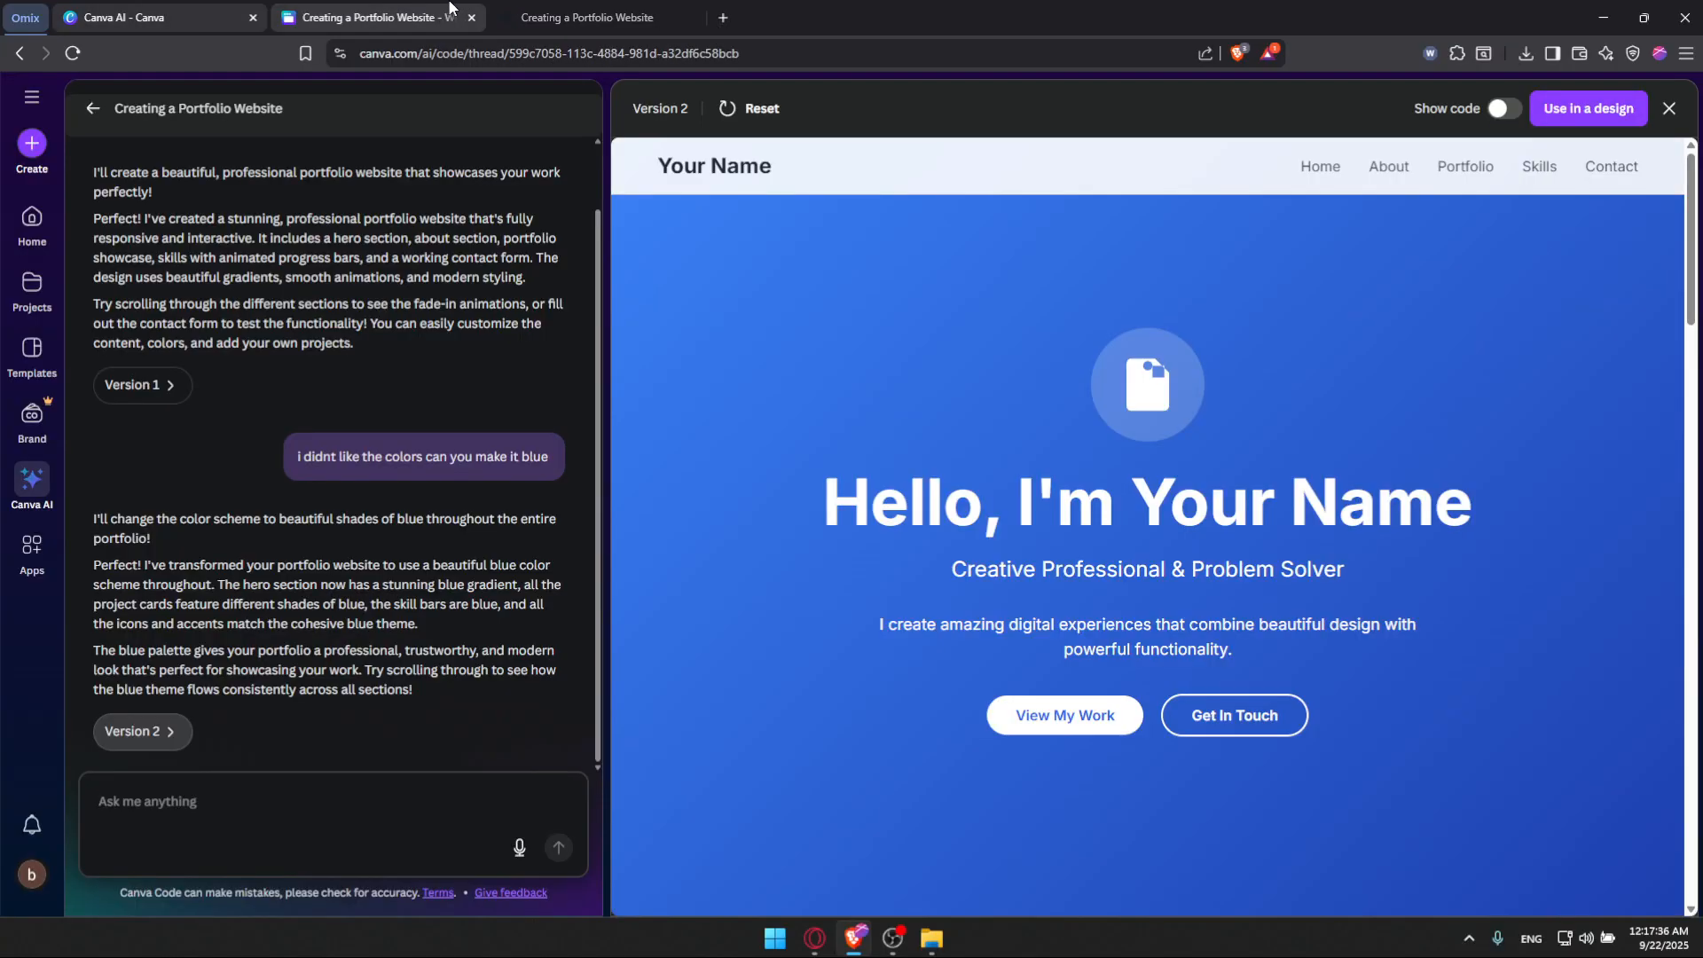
# Review the live portfolio website and open its copied address in a private browser window
pyautogui.click(632, 11)
pyautogui.scroll(-2, 1091, 413)
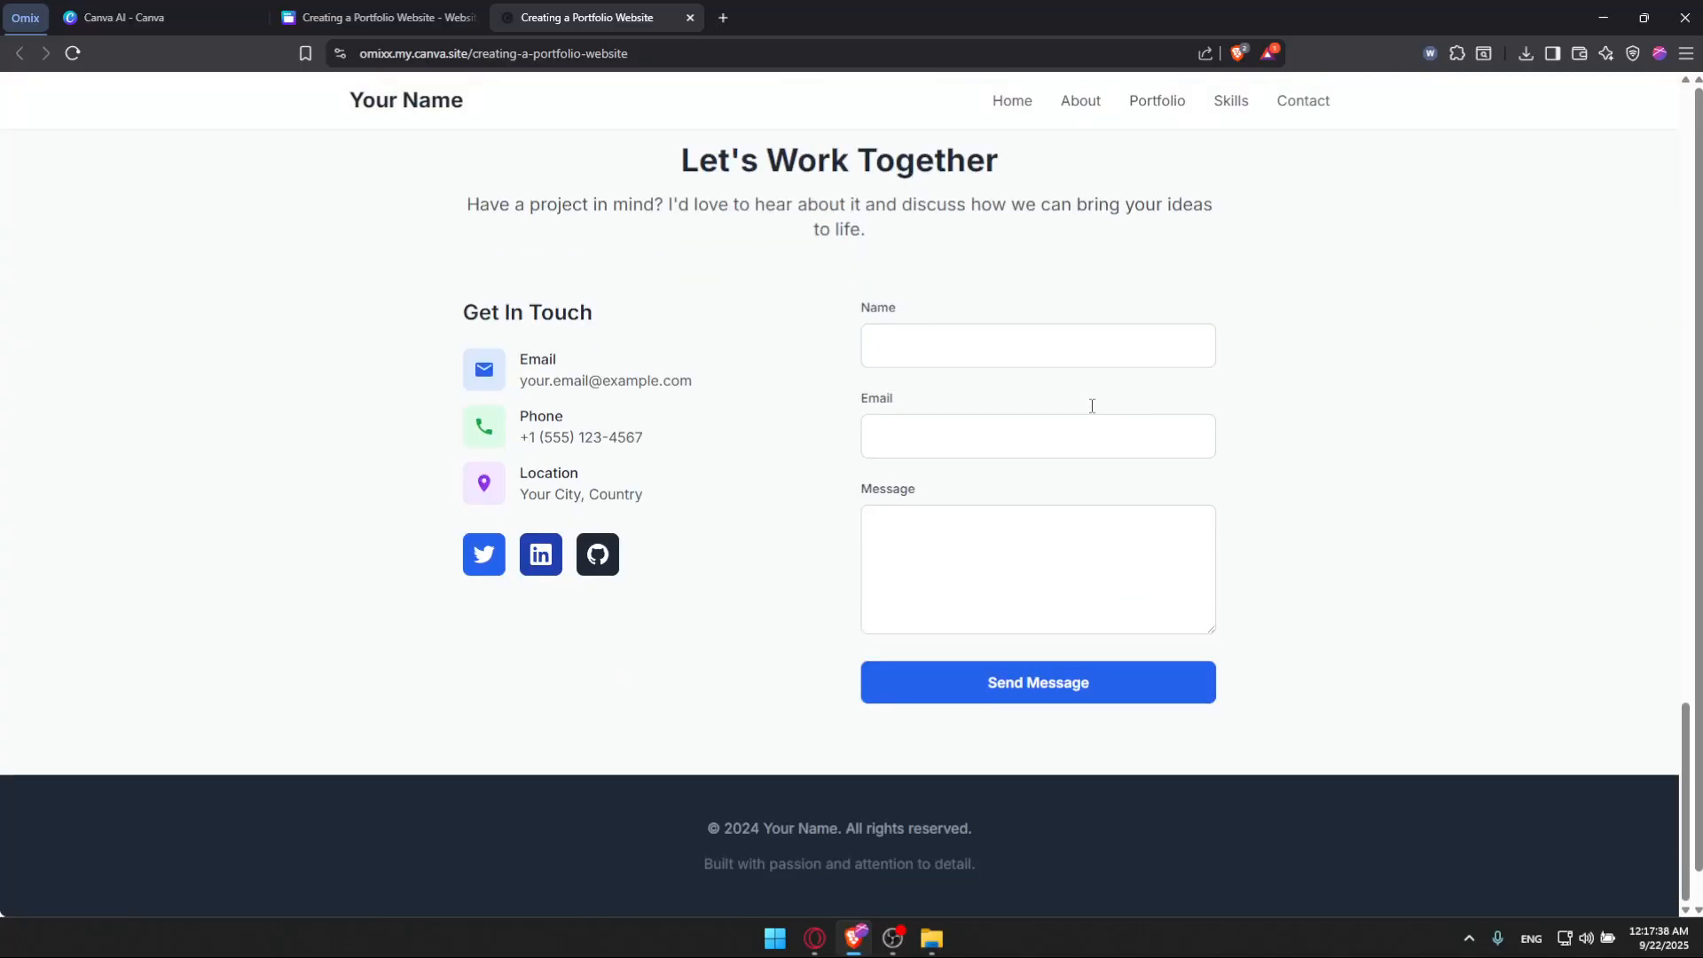
pyautogui.scroll(20, 1091, 413)
pyautogui.scroll(4, 1091, 414)
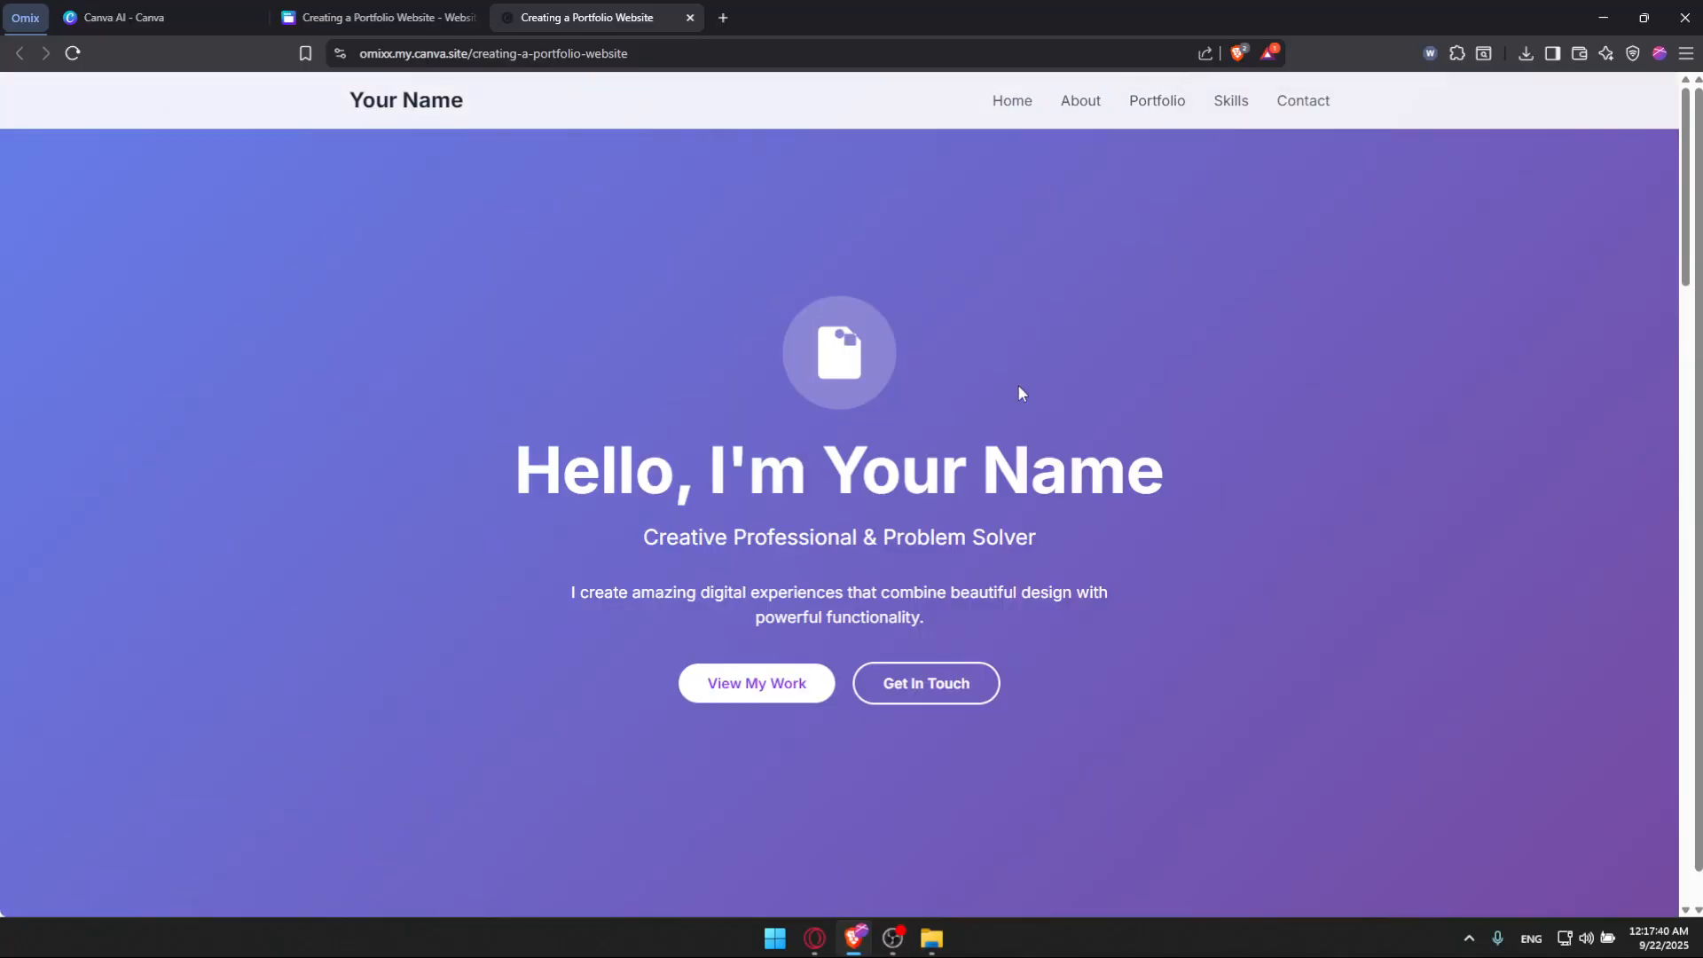
pyautogui.click(574, 59)
pyautogui.hotkey('ctrl', 'c')
pyautogui.hotkey('ctrl', 'shift', 'n')
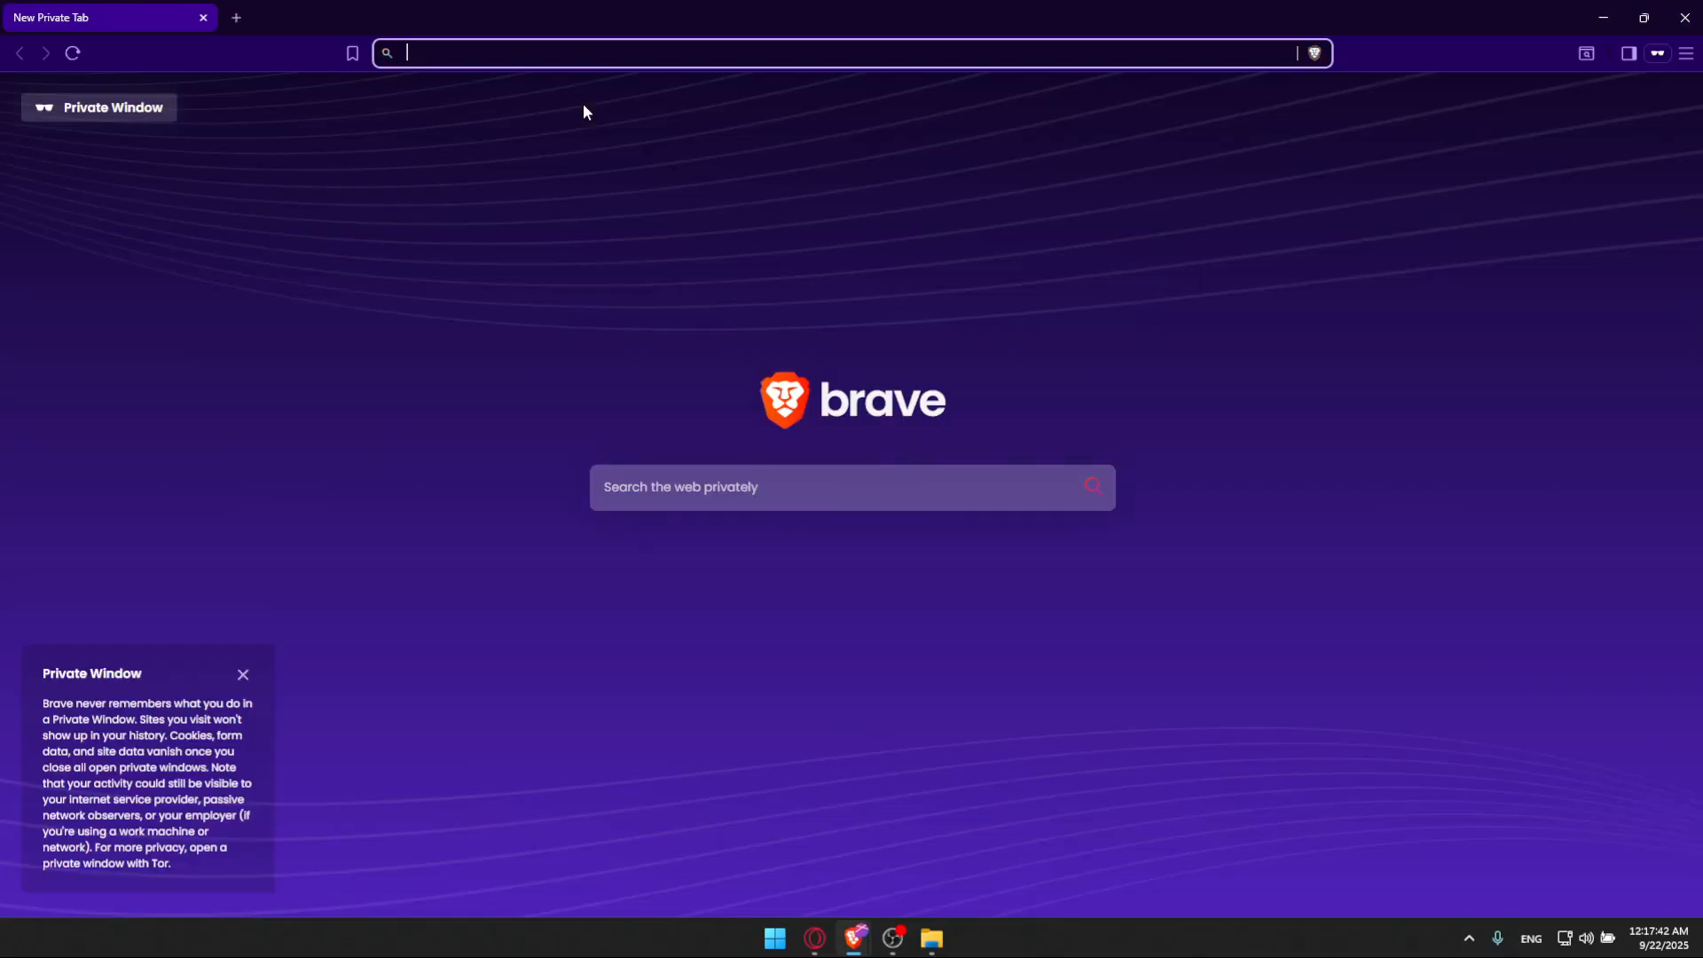
pyautogui.hotkey('ctrl', 'v')
pyautogui.press('Return')
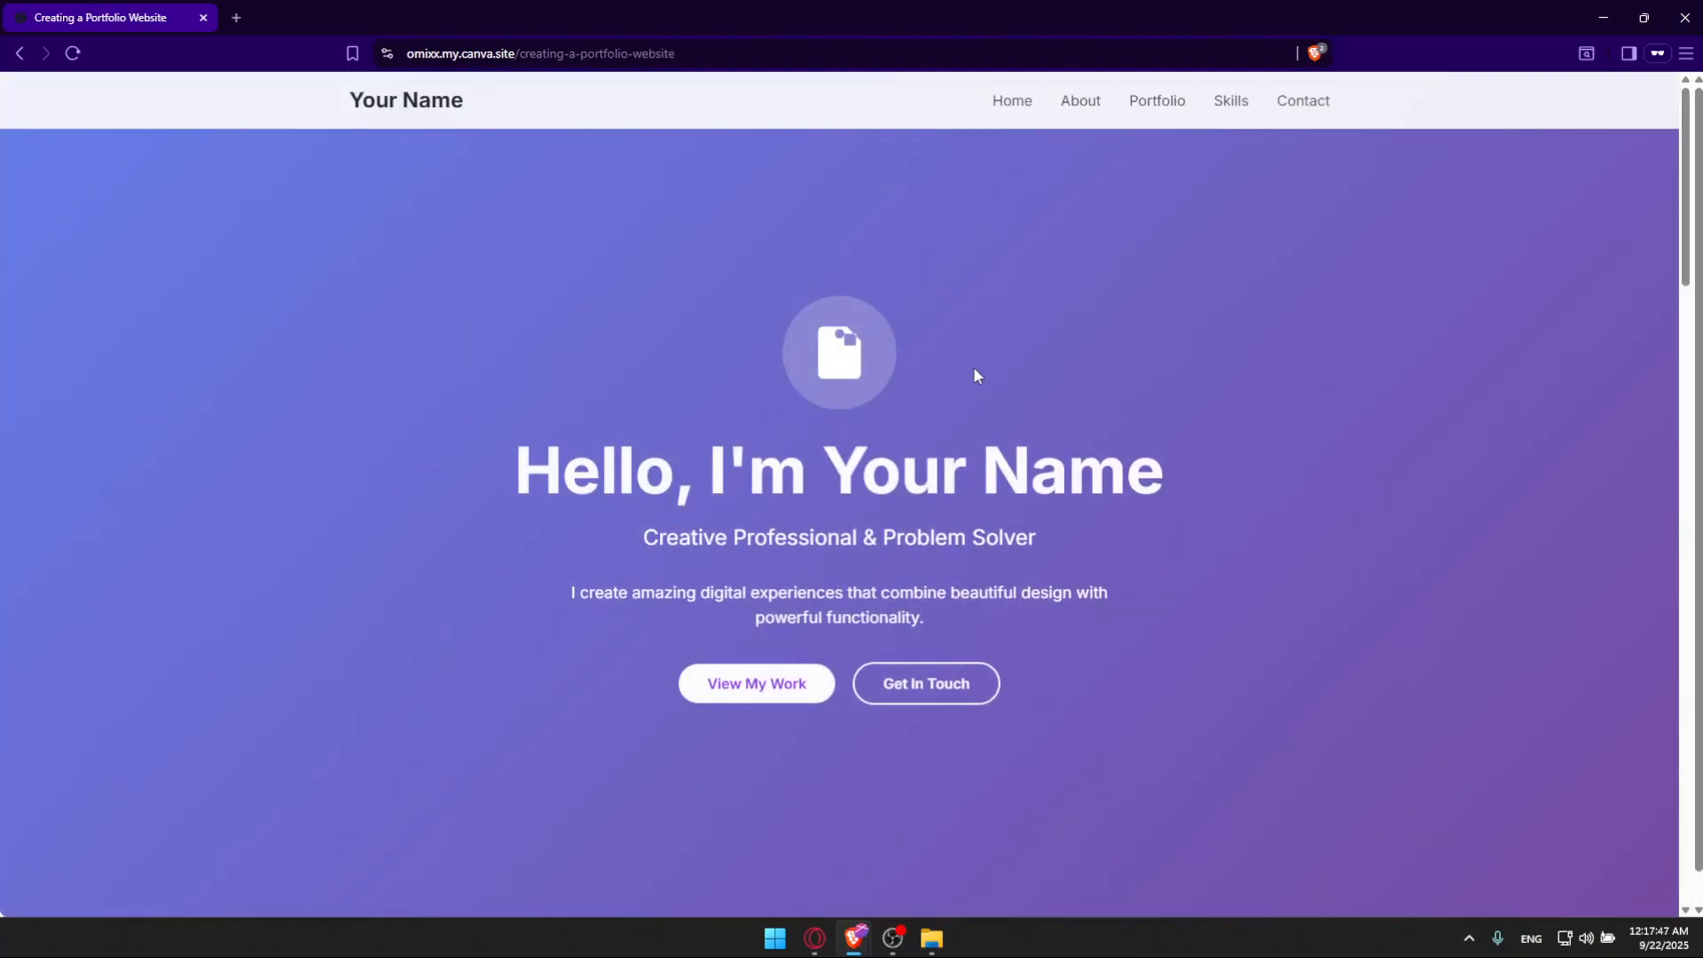
# Fill in the name and email of the live site's contact form from saved suggestions, and close the private window without sending
pyautogui.click(933, 678)
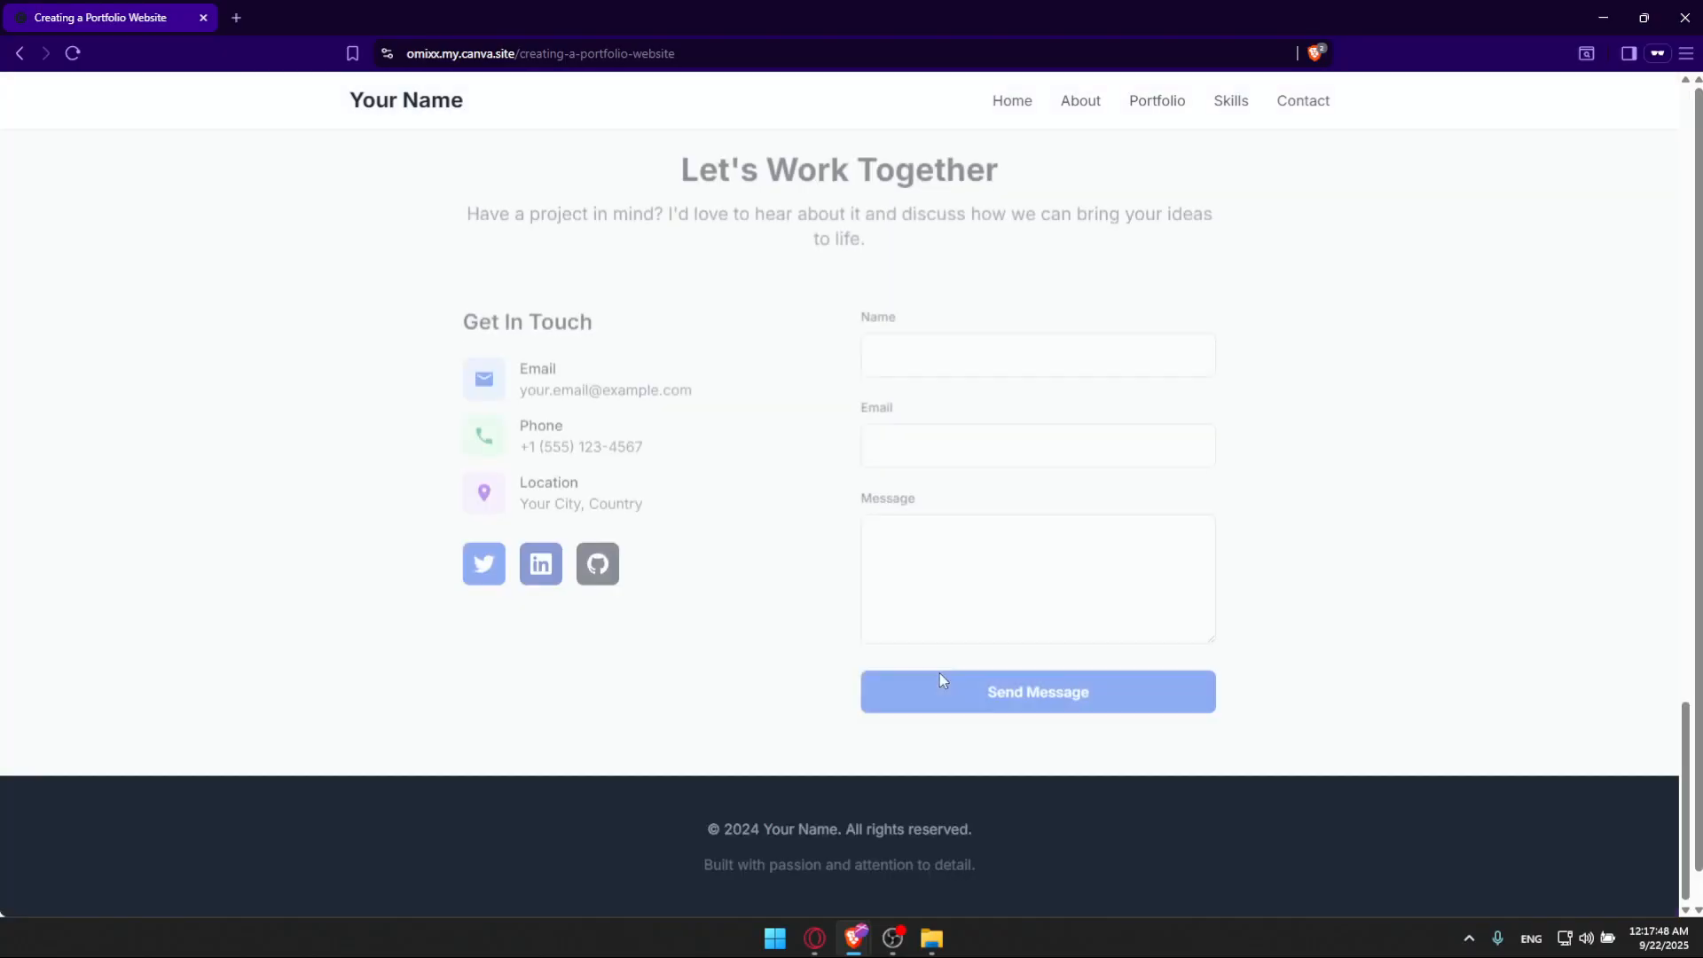
pyautogui.click(921, 351)
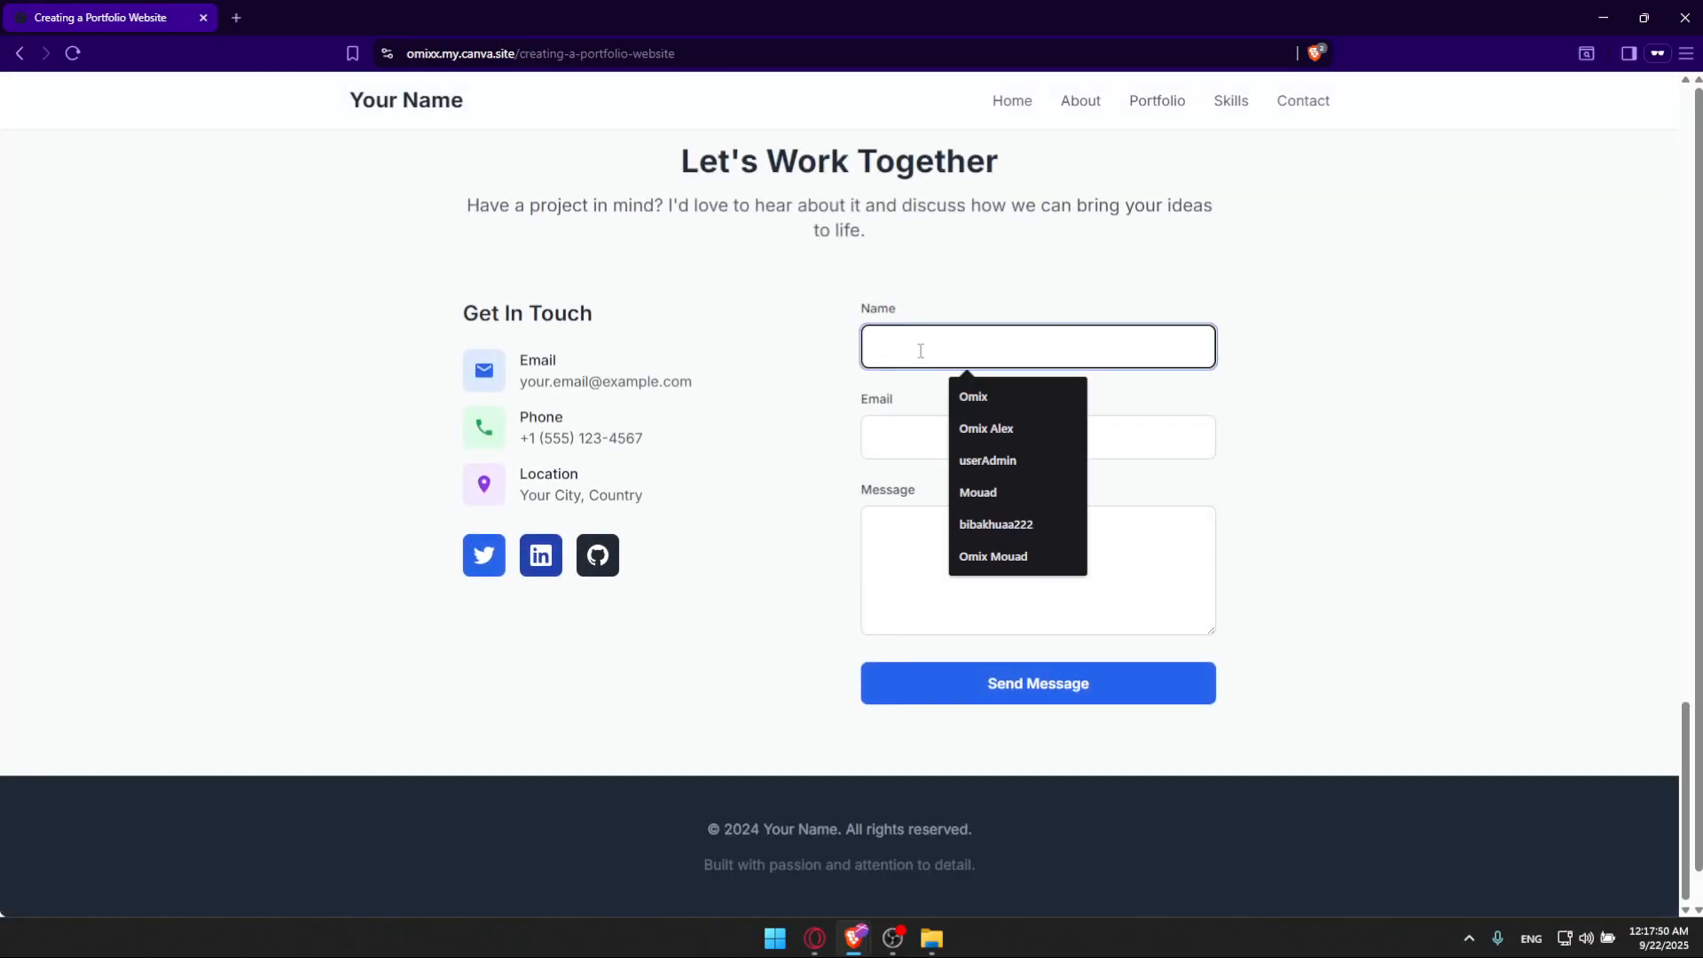
pyautogui.click(973, 397)
pyautogui.click(933, 435)
pyautogui.click(1003, 488)
pyautogui.click(956, 539)
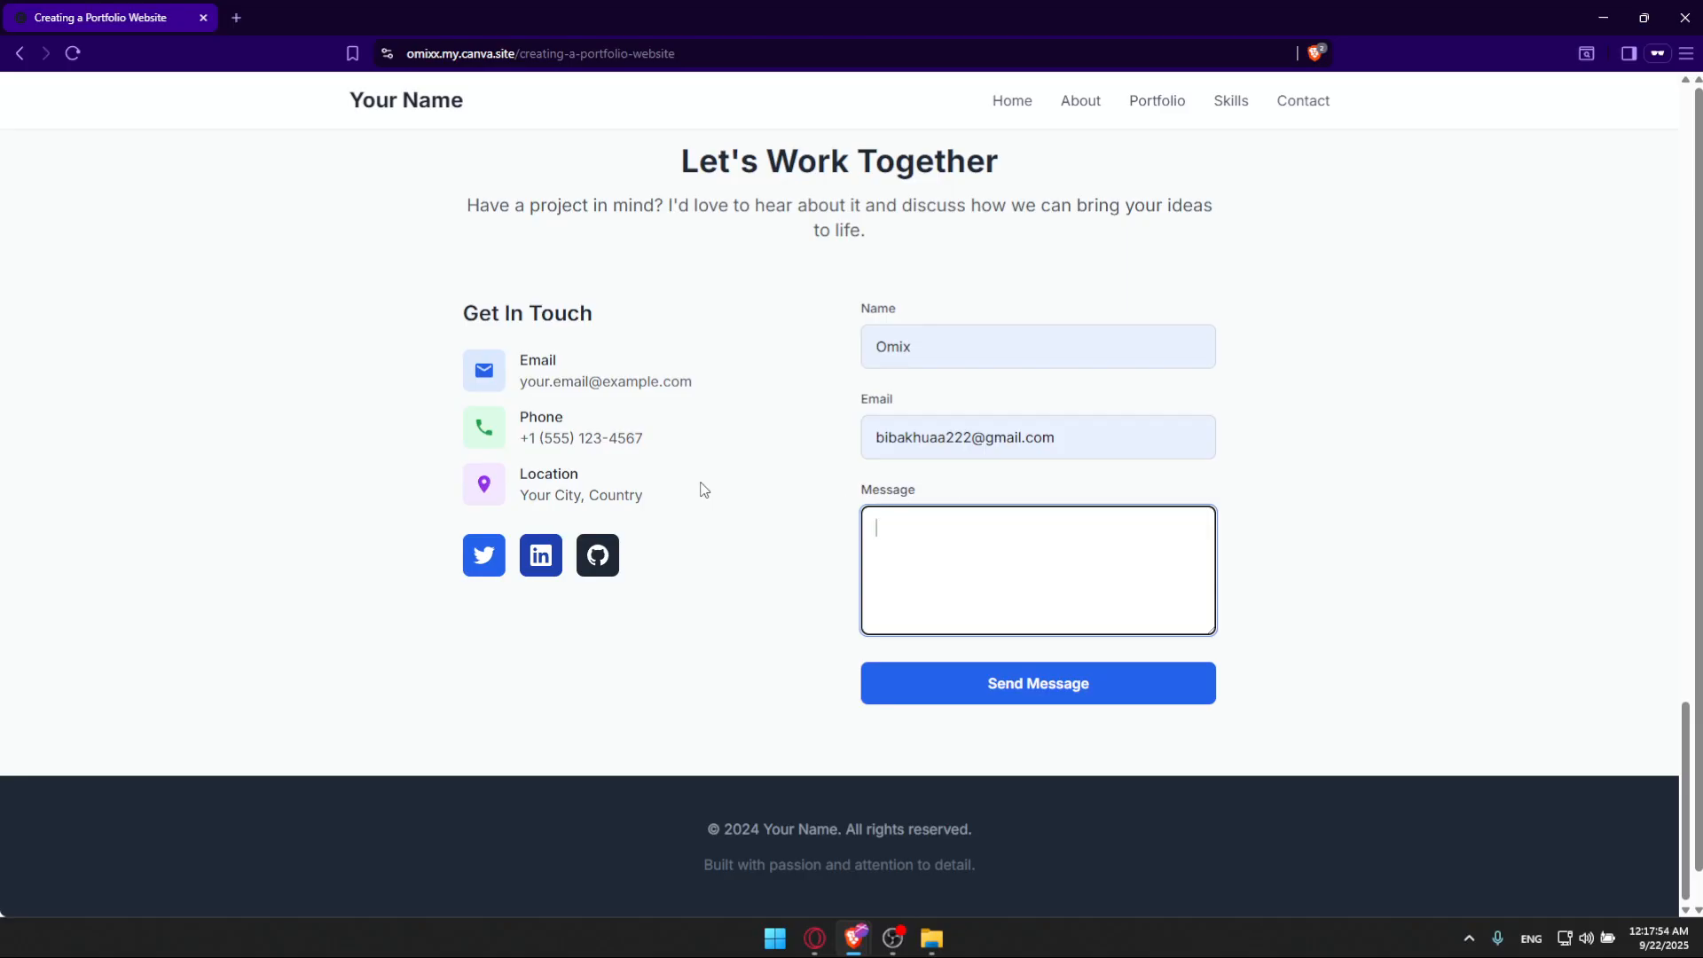
pyautogui.click(1684, 17)
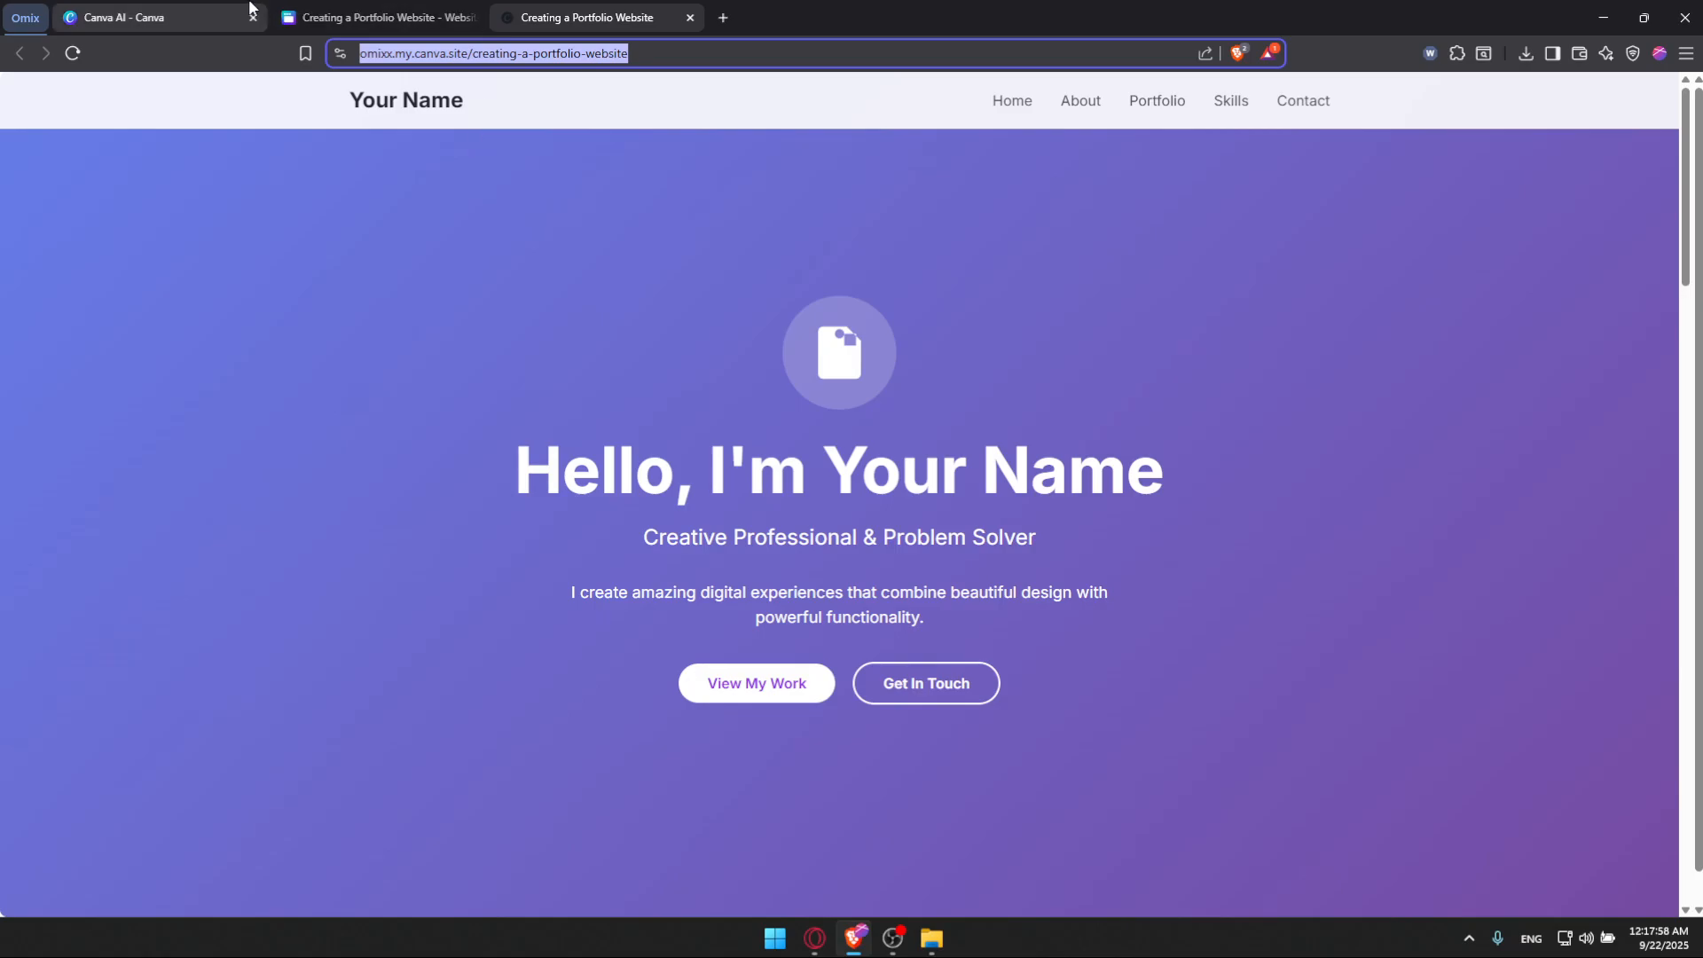
# Go back to the Canva AI chat and examine Version 2's skills, contact details, social links and project cards
pyautogui.click(124, 17)
pyautogui.scroll(-10, 1088, 660)
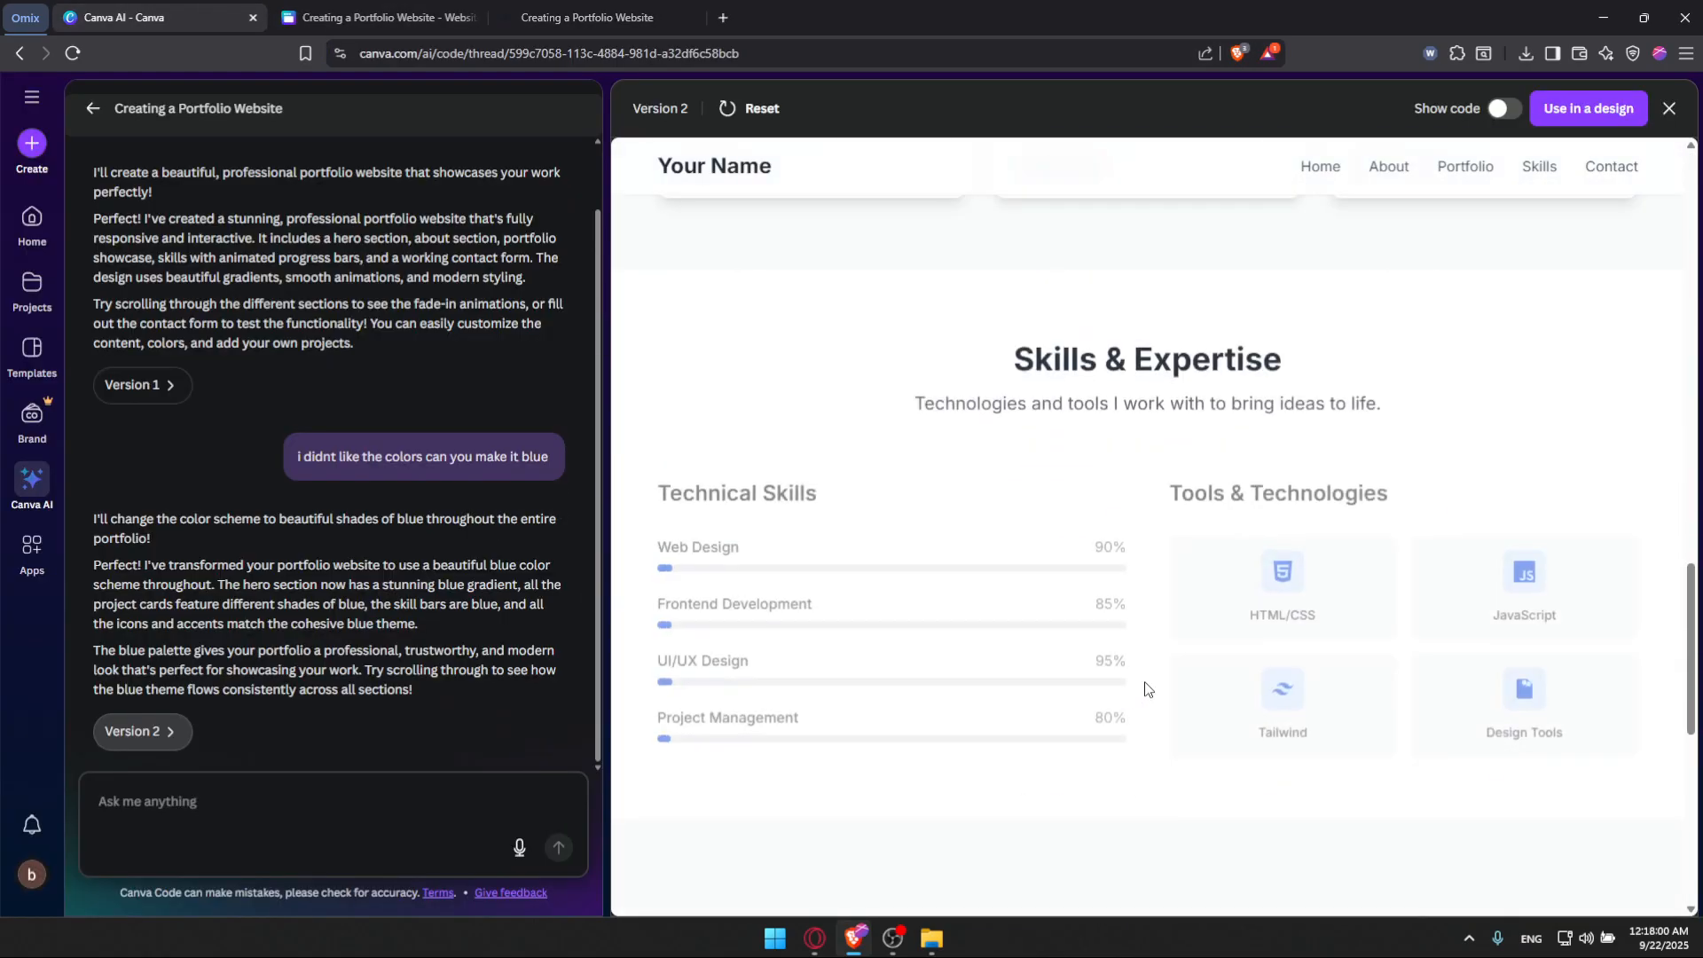
pyautogui.moveTo(1025, 515); pyautogui.dragTo(828, 513)
pyautogui.moveTo(945, 596); pyautogui.dragTo(829, 566)
pyautogui.click(933, 619)
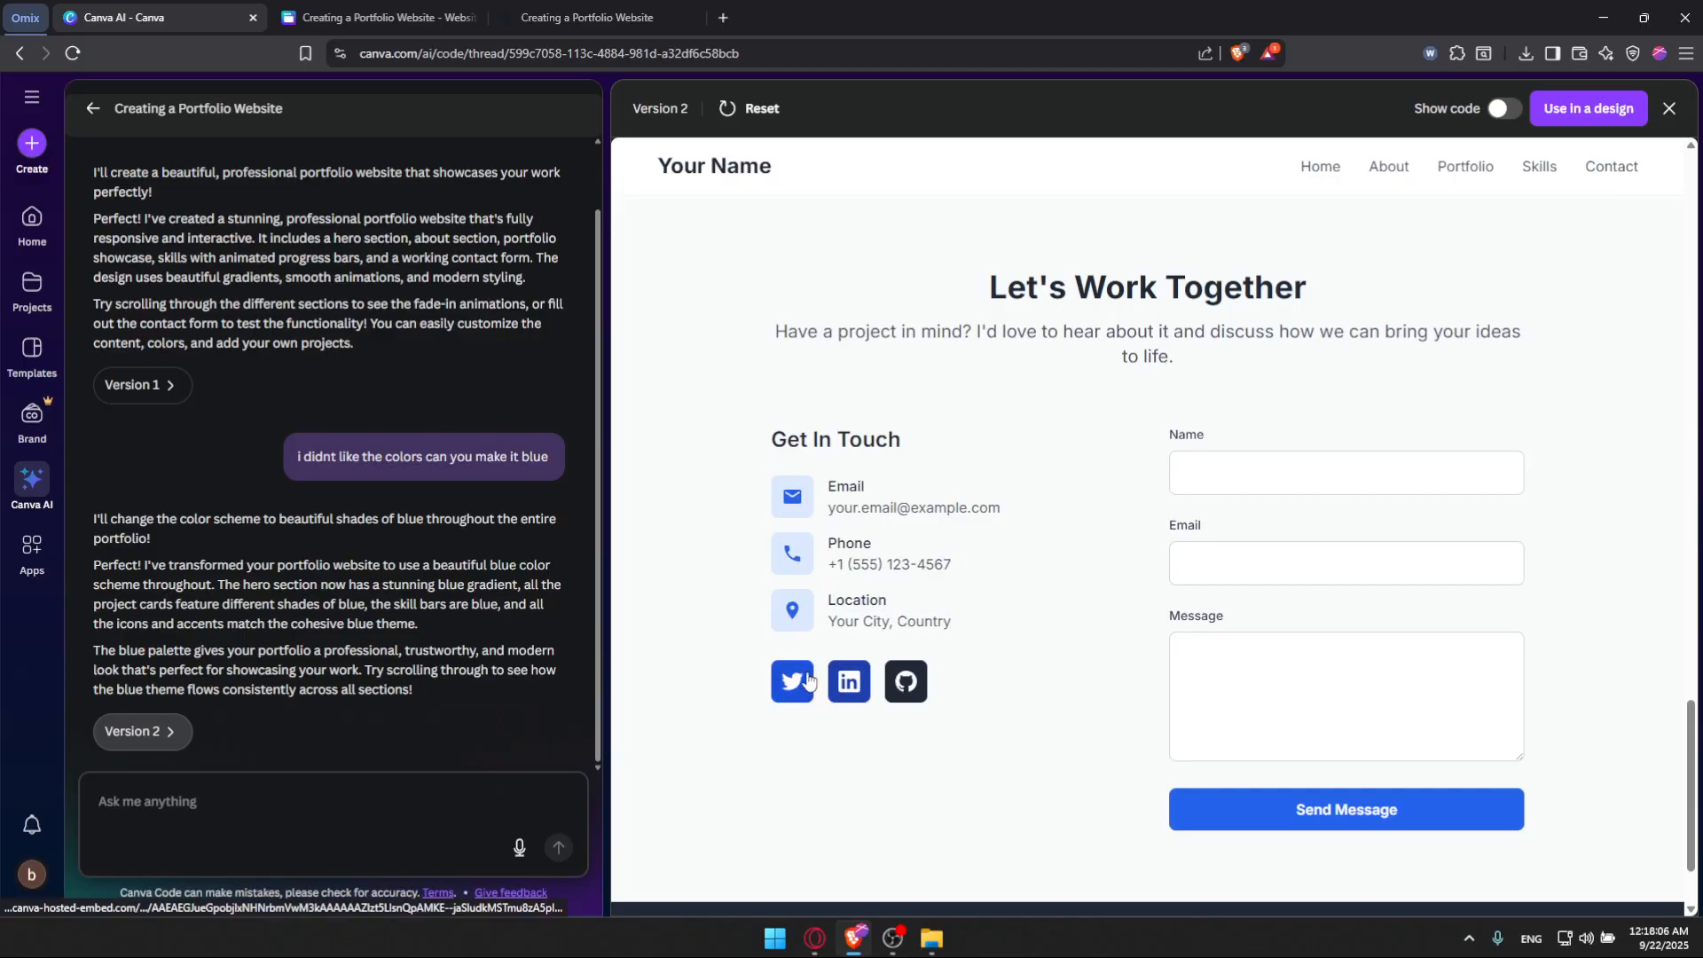
pyautogui.scroll(7, 878, 676)
pyautogui.scroll(4, 882, 671)
pyautogui.scroll(-6, 881, 669)
pyautogui.scroll(3, 956, 621)
pyautogui.scroll(5, 956, 621)
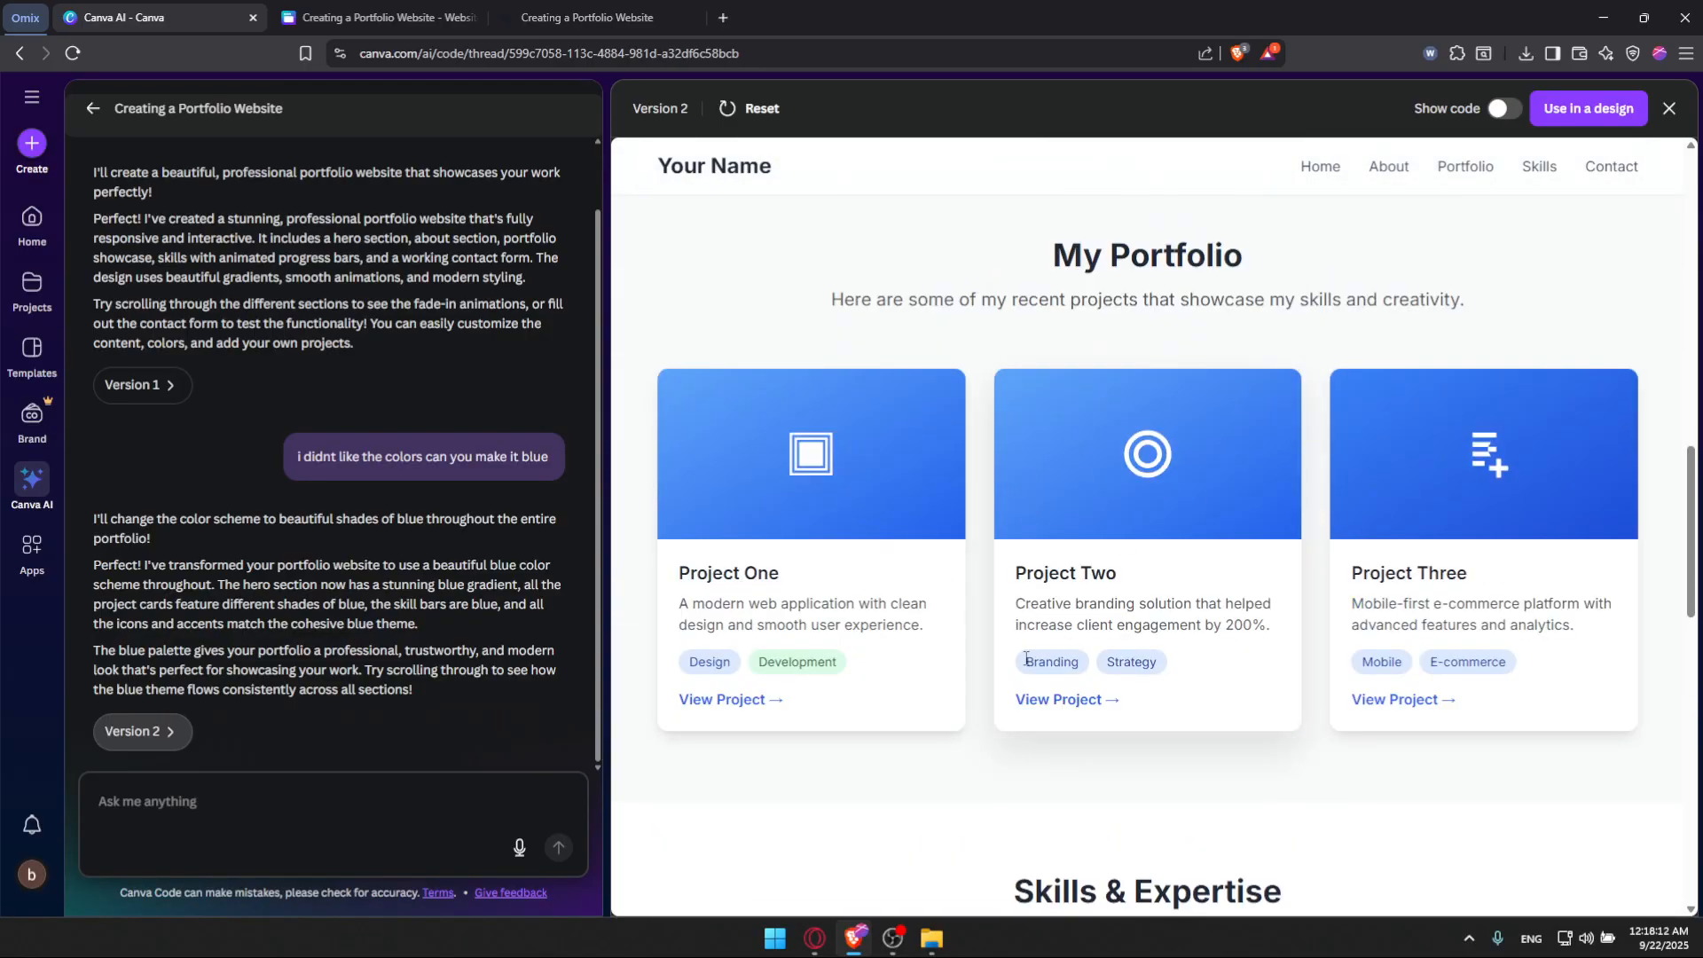
# Examine Version 2's preview from its About Me section down to the contact form
pyautogui.scroll(10, 1121, 612)
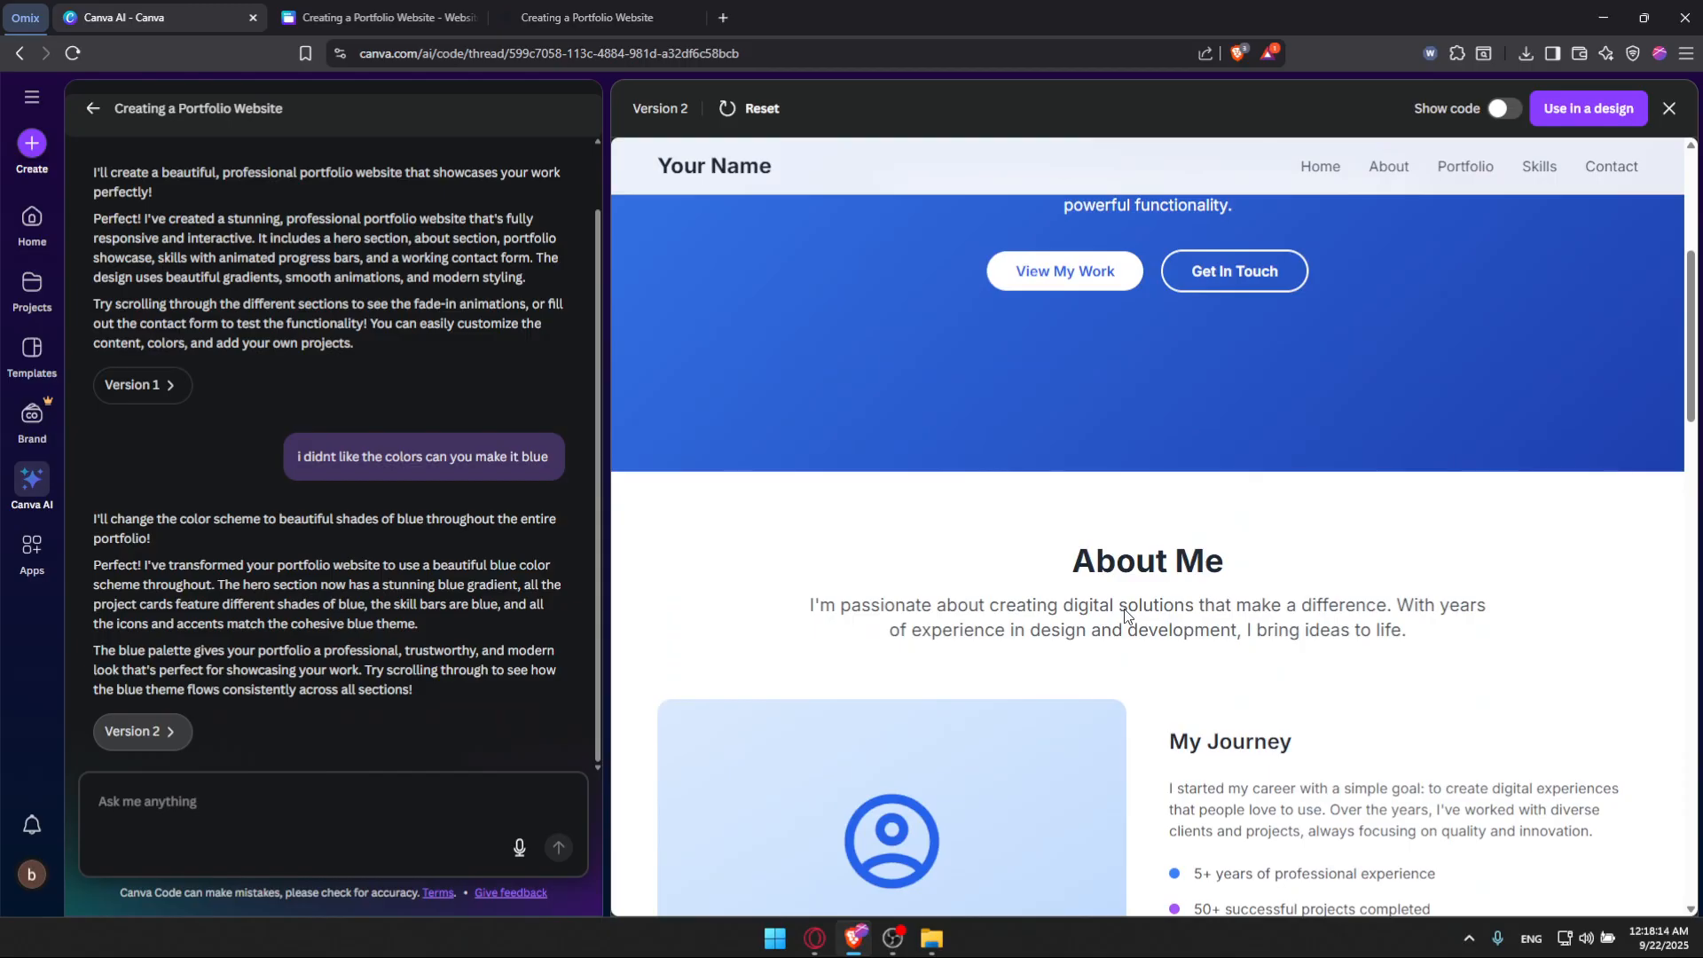
pyautogui.click(352, 786)
pyautogui.scroll(-15, 1266, 532)
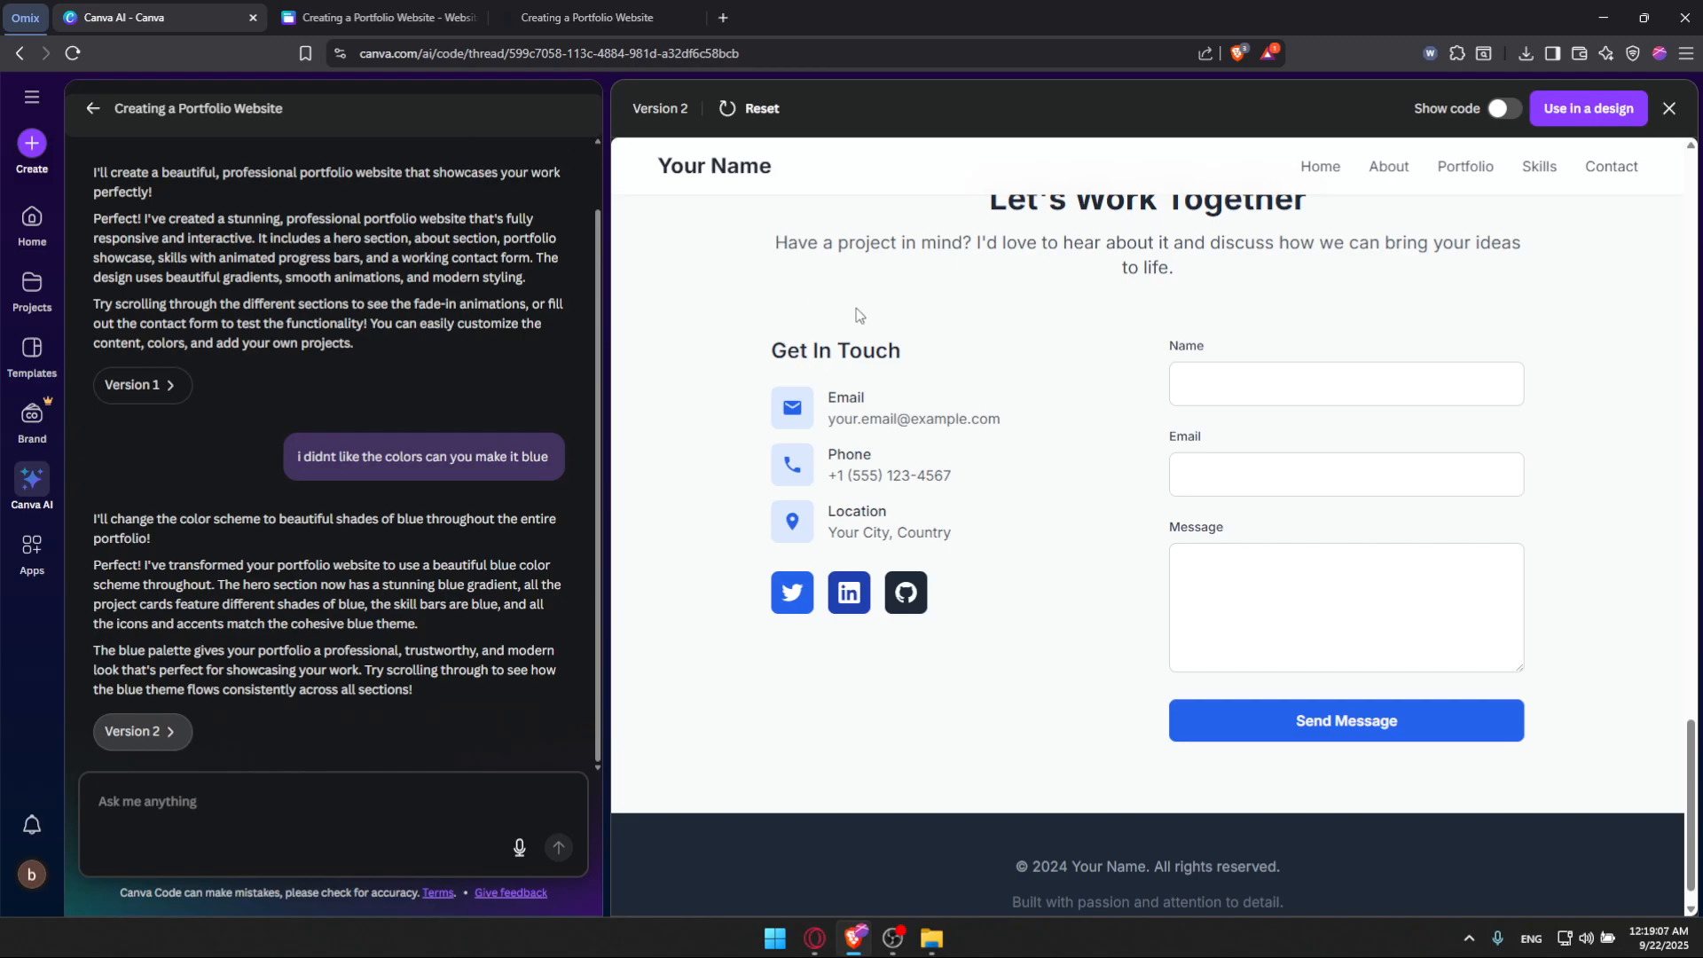
# Switch to the published portfolio design, dismiss its live-website notice, and inspect the About Me section and page options
pyautogui.click(410, 7)
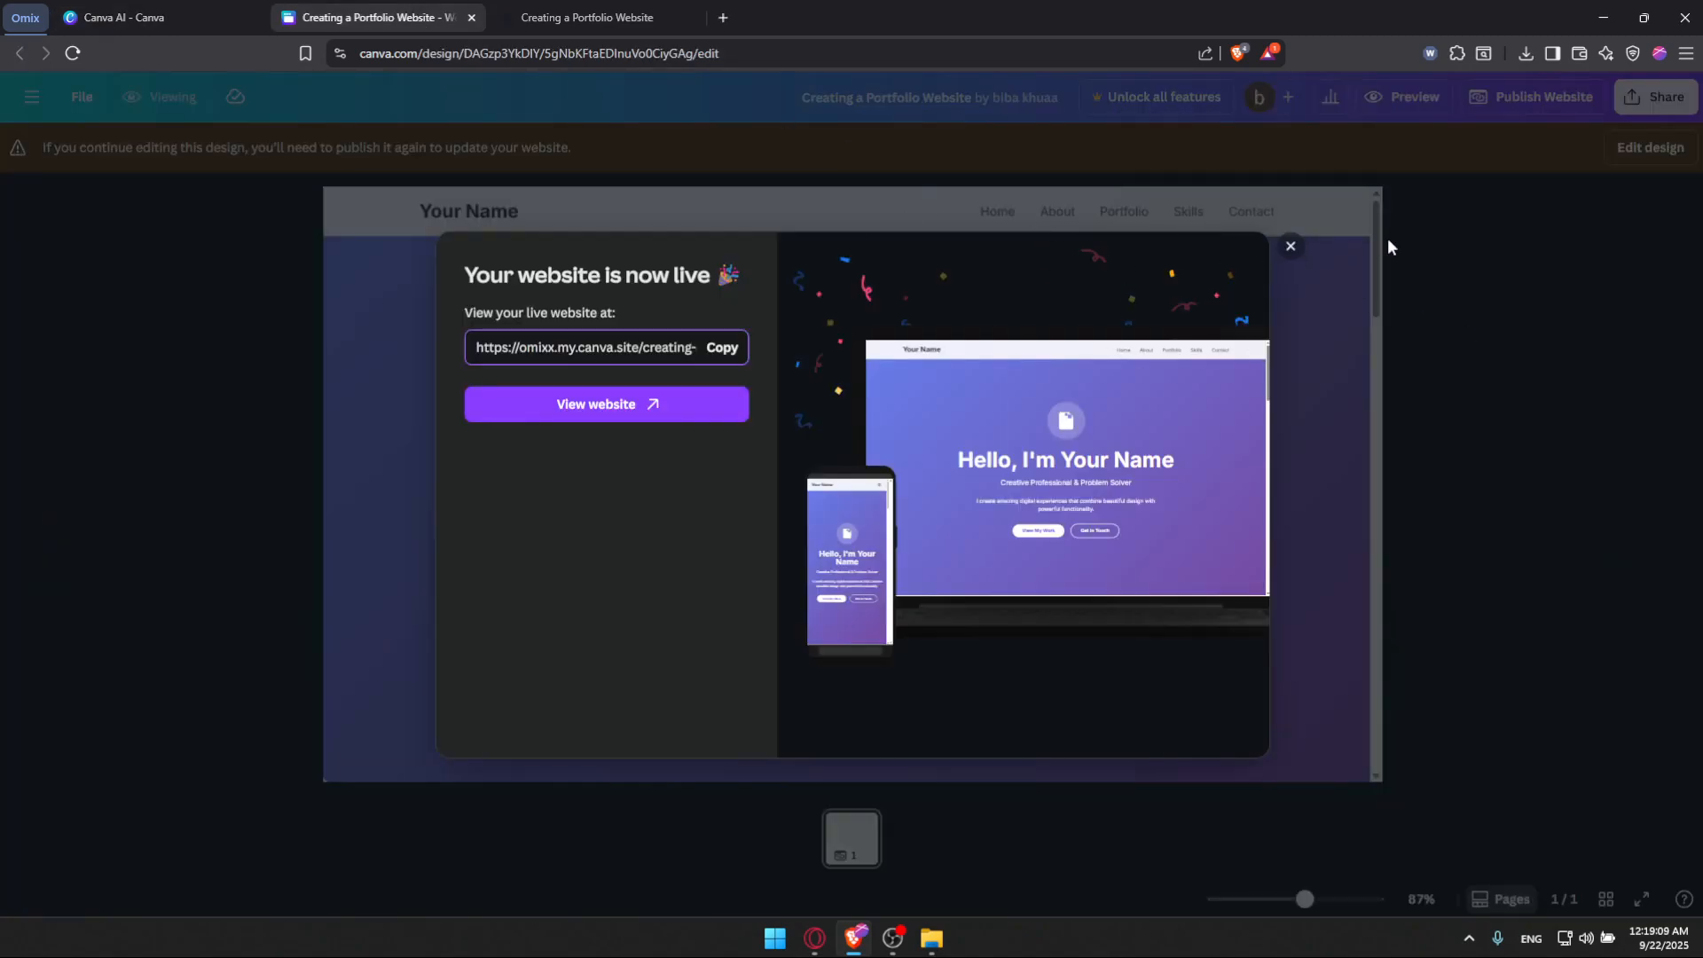
pyautogui.click(1291, 246)
pyautogui.scroll(-5, 997, 487)
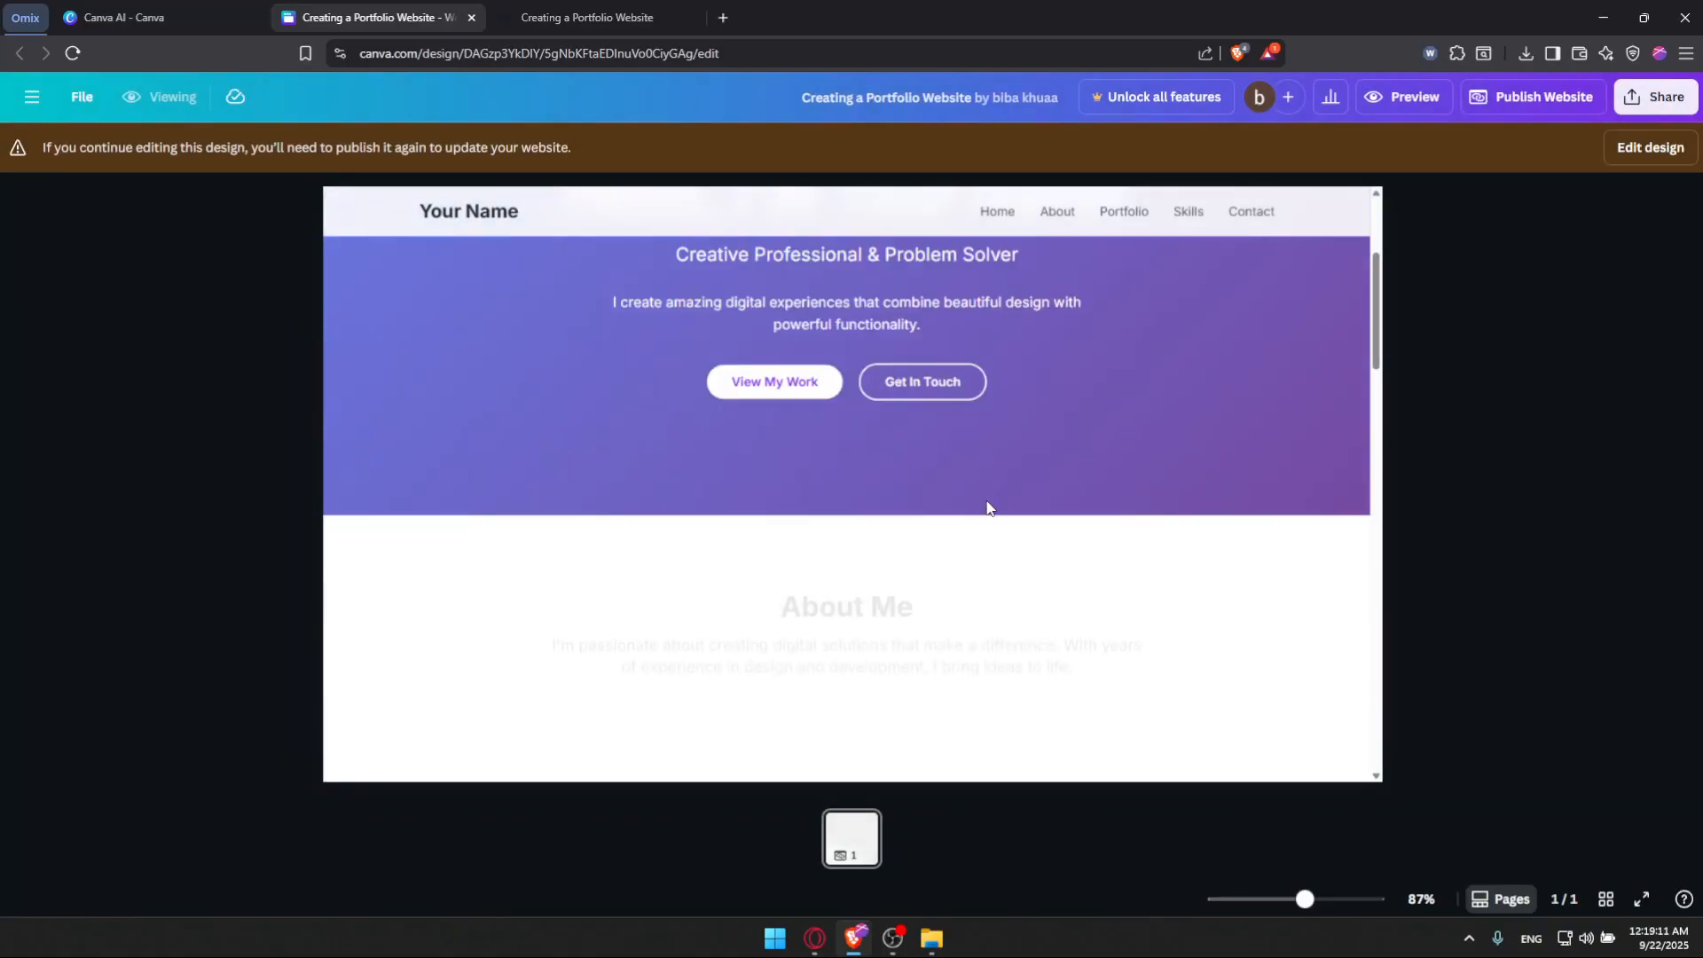
pyautogui.moveTo(966, 573); pyautogui.dragTo(919, 572)
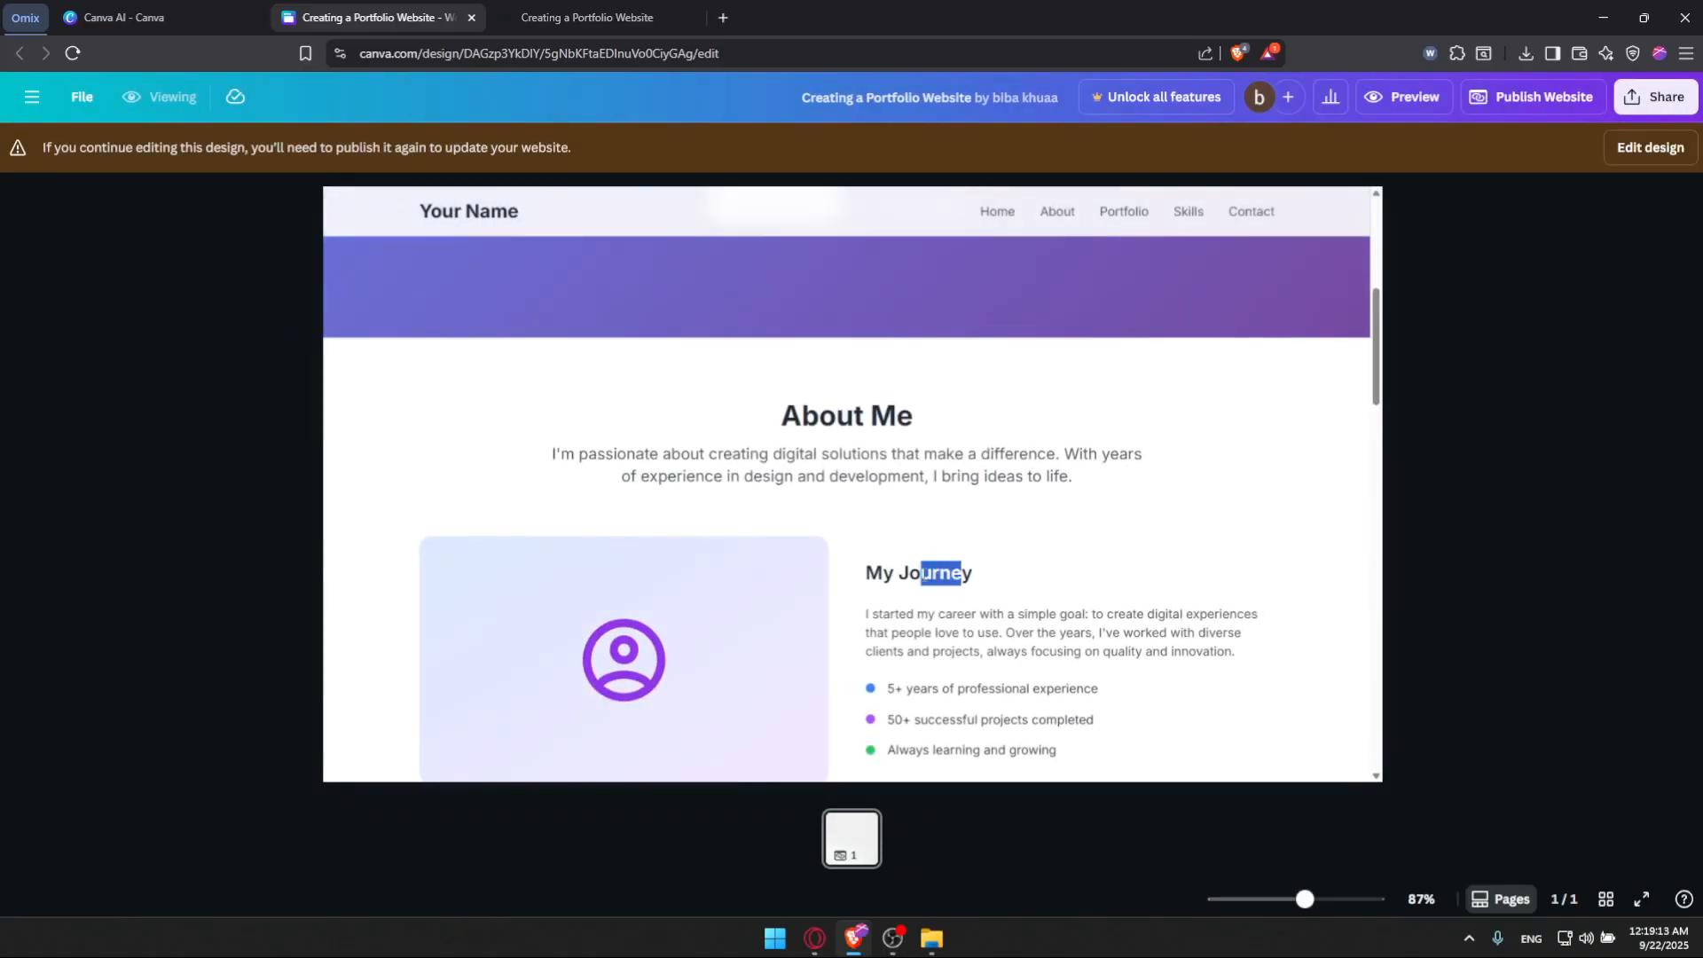
pyautogui.click(1466, 452)
pyautogui.click(858, 825)
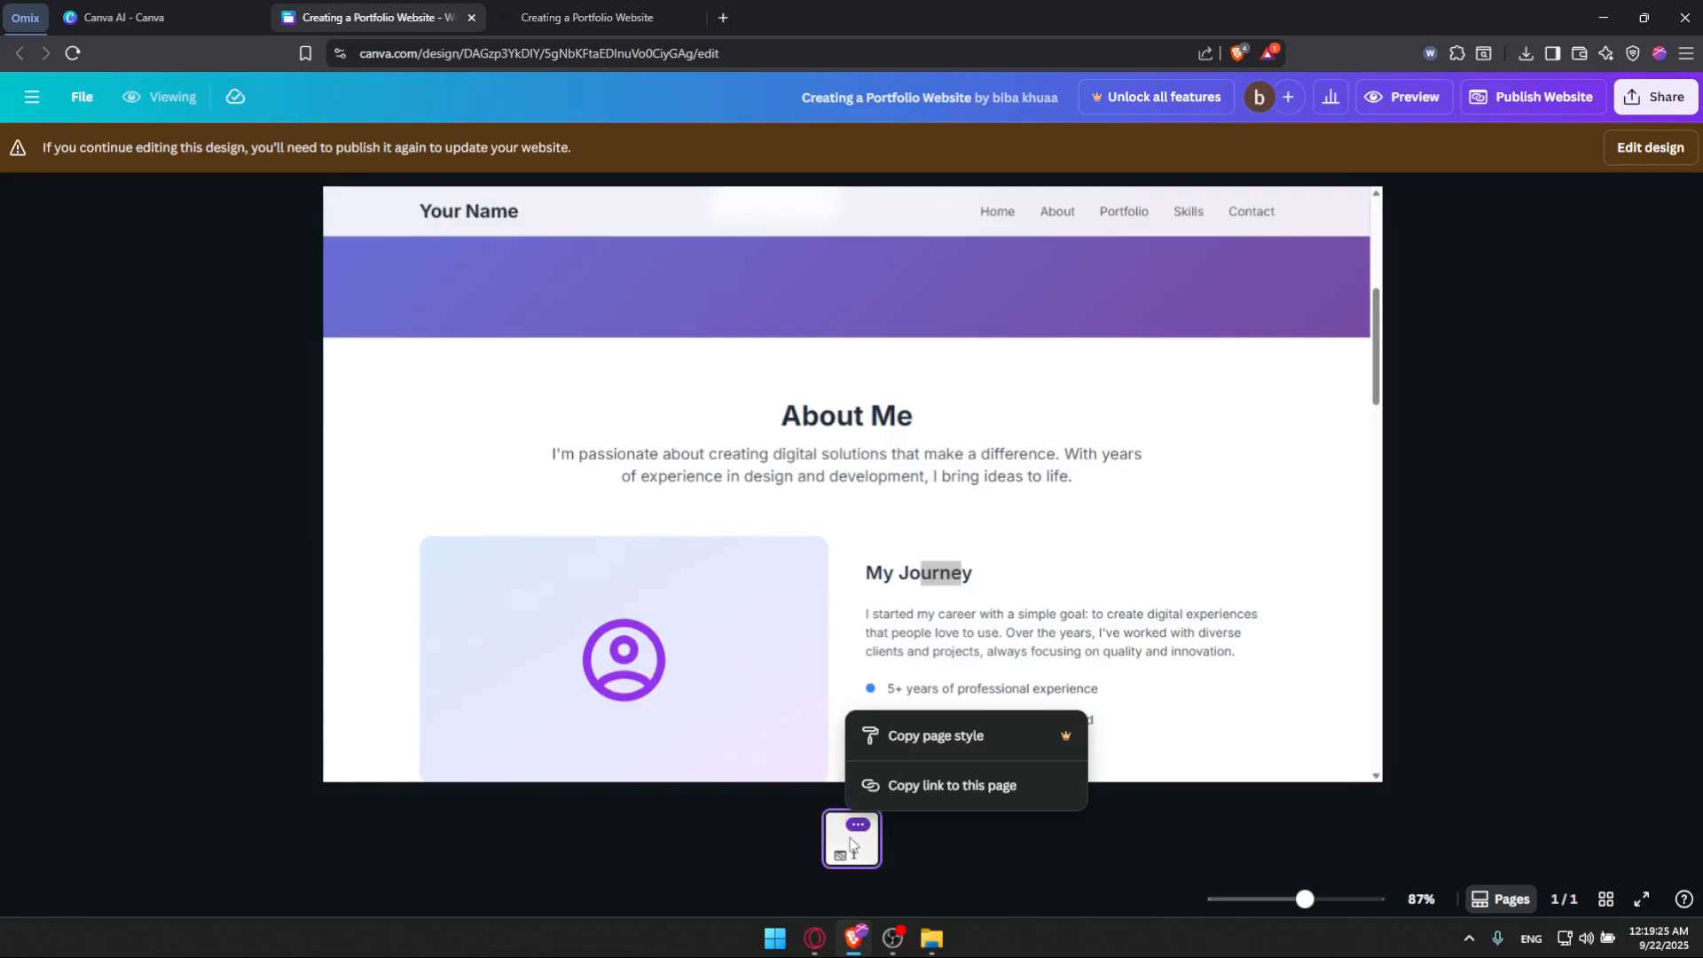
# Unlock the published design for editing and inspect the embedded site's About Me text and project cards
pyautogui.click(1625, 153)
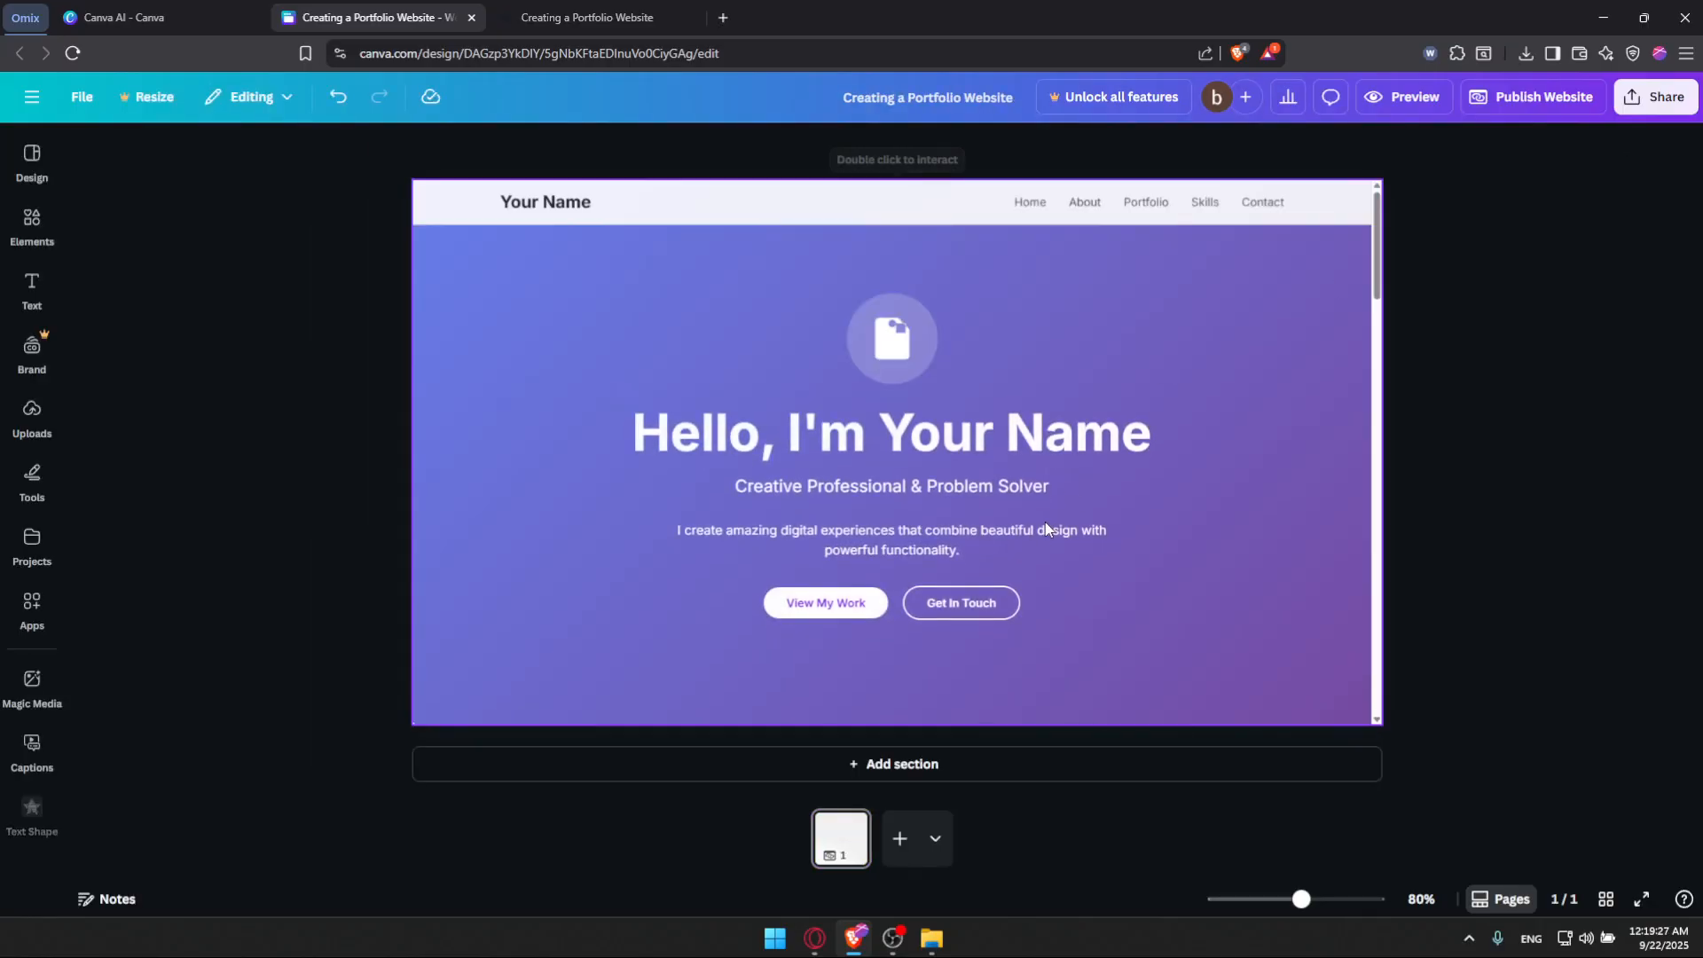
pyautogui.click(945, 543)
pyautogui.scroll(-6, 1061, 550)
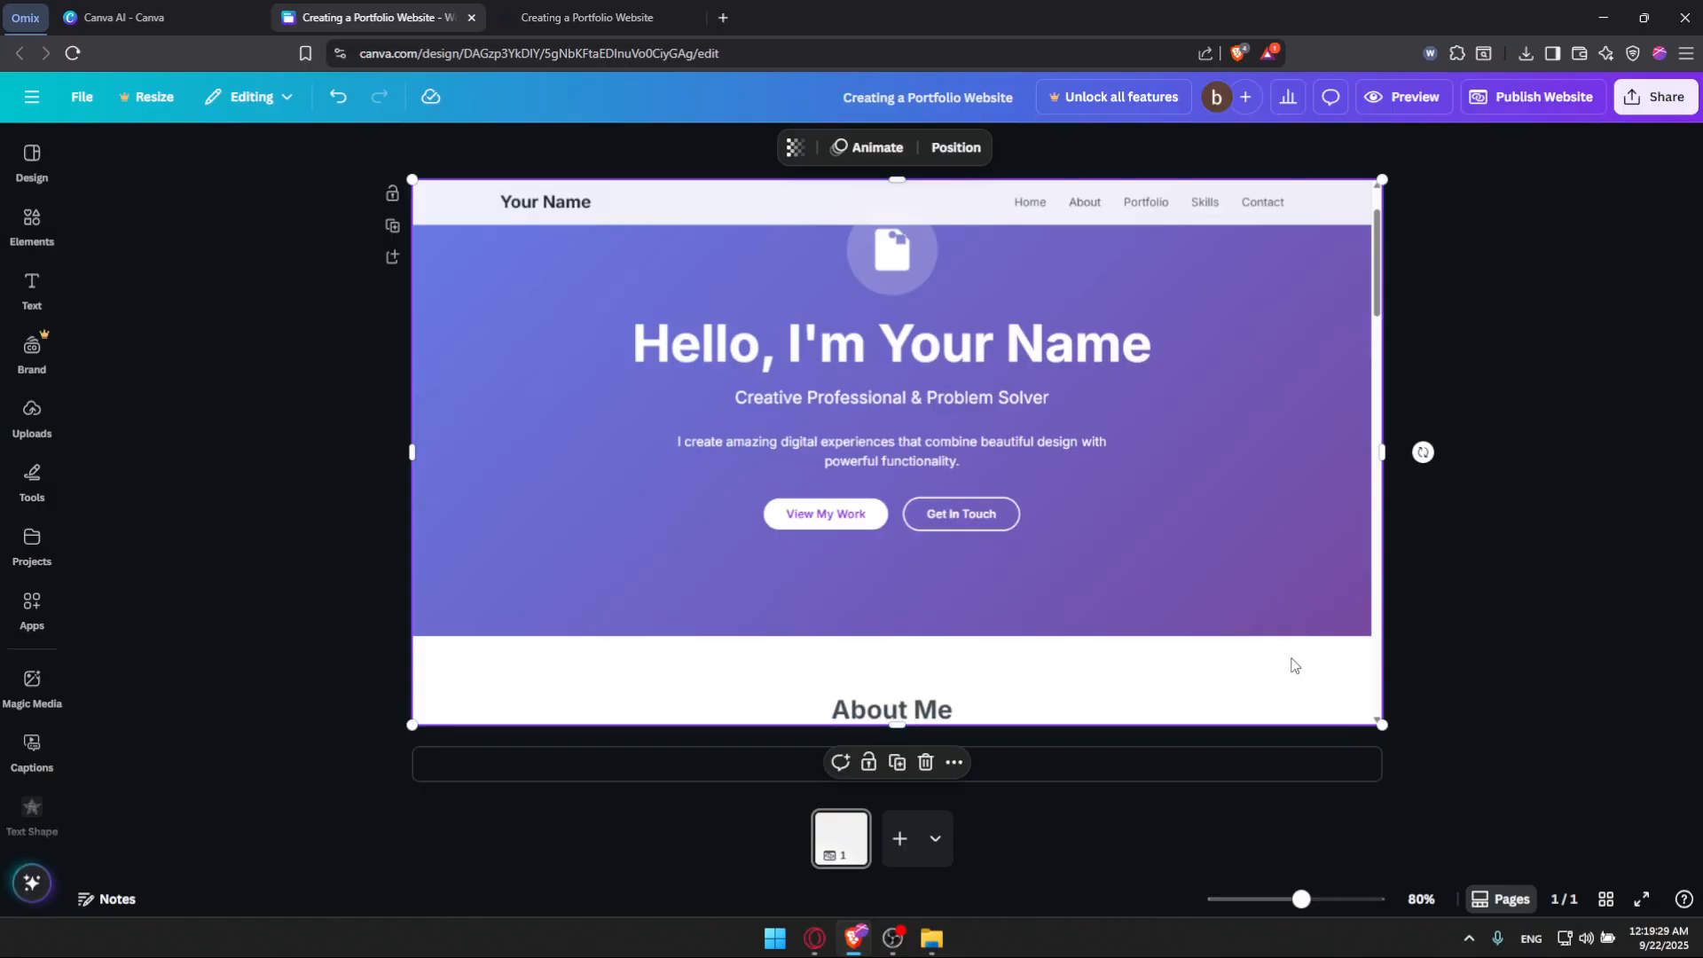
pyautogui.moveTo(956, 510); pyautogui.dragTo(1072, 530)
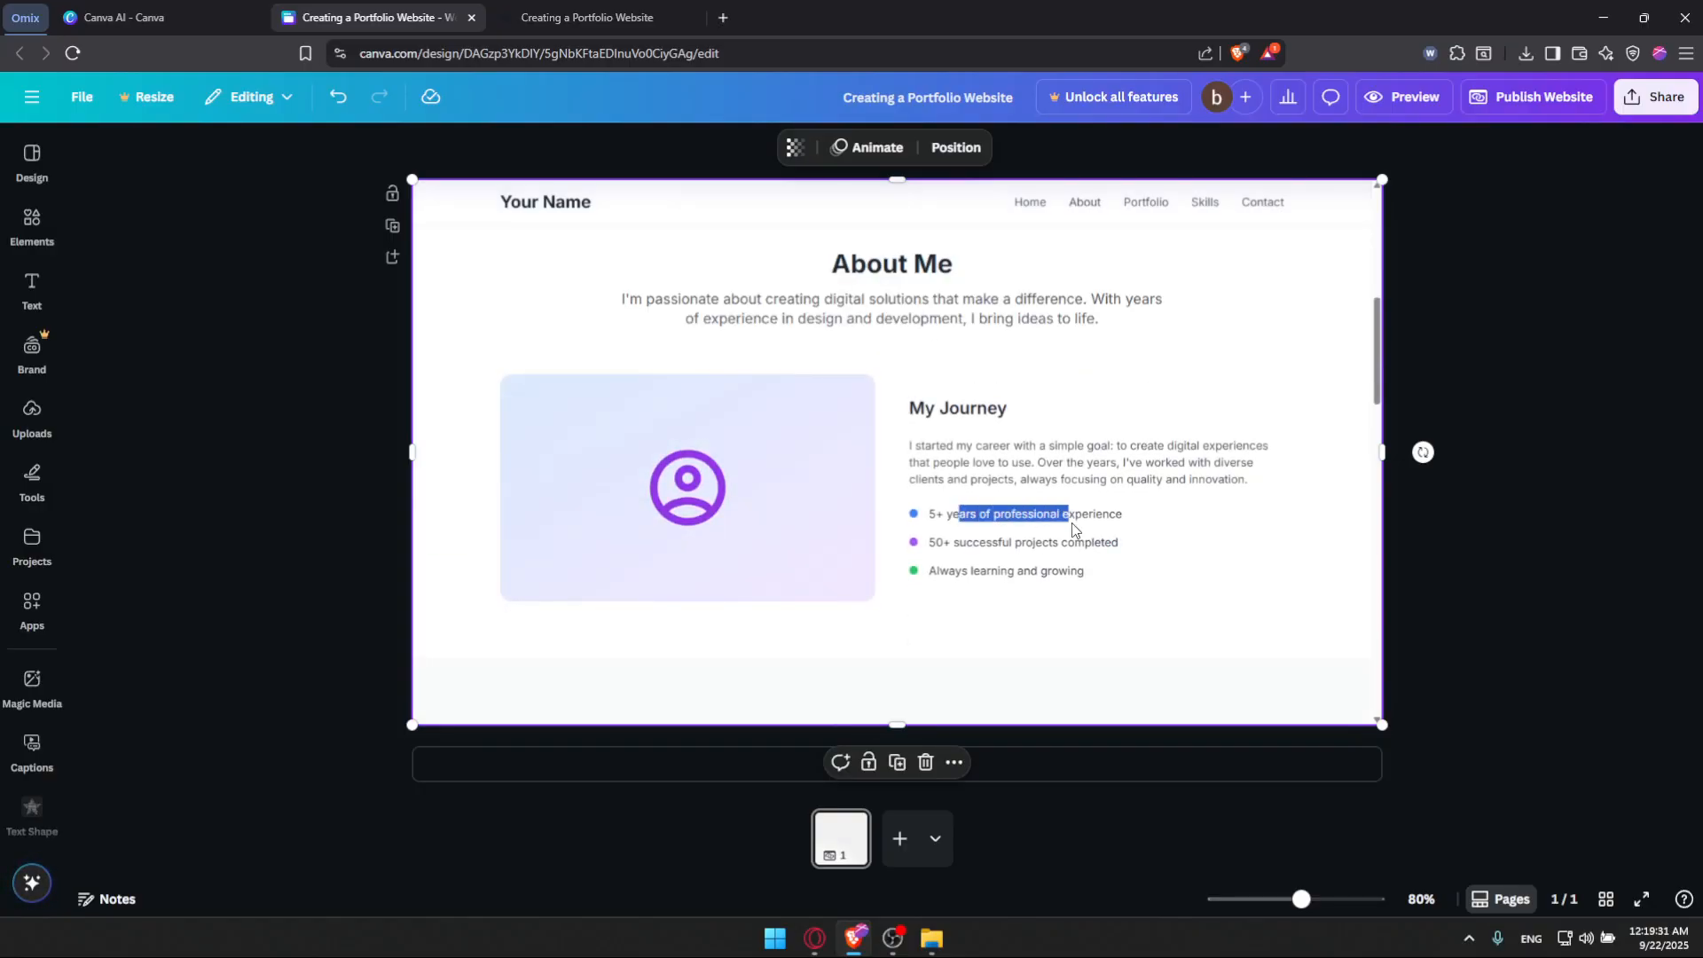
pyautogui.click(1144, 532)
pyautogui.scroll(6, 1145, 532)
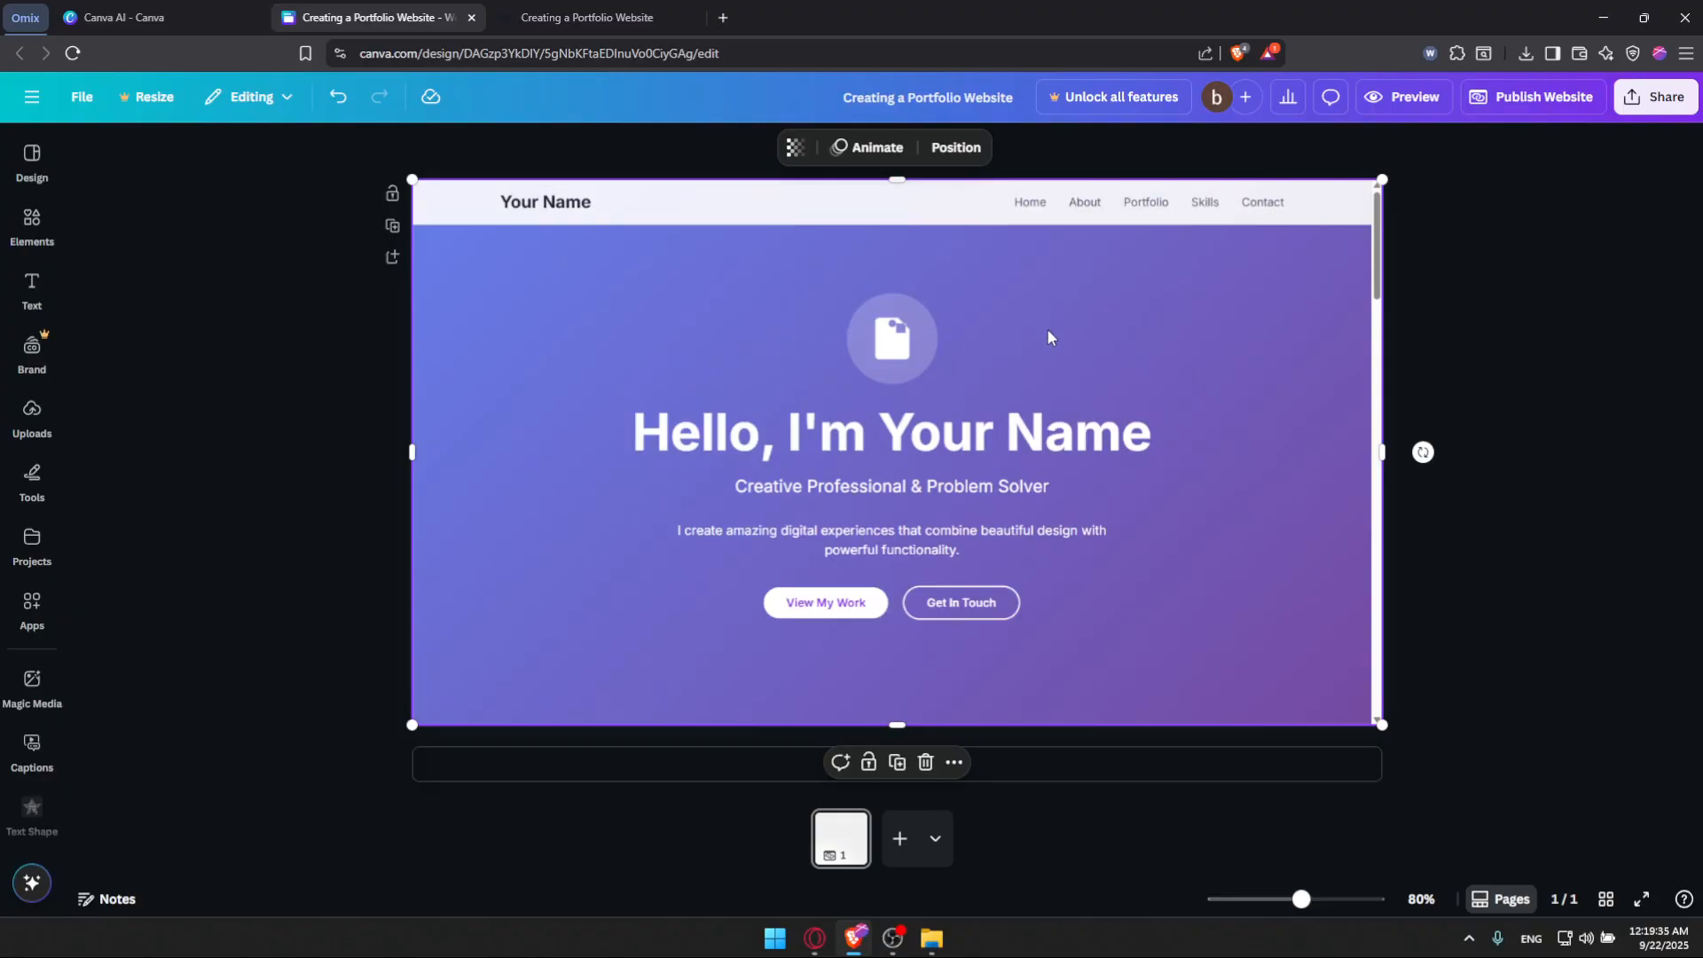
pyautogui.scroll(-8, 1050, 337)
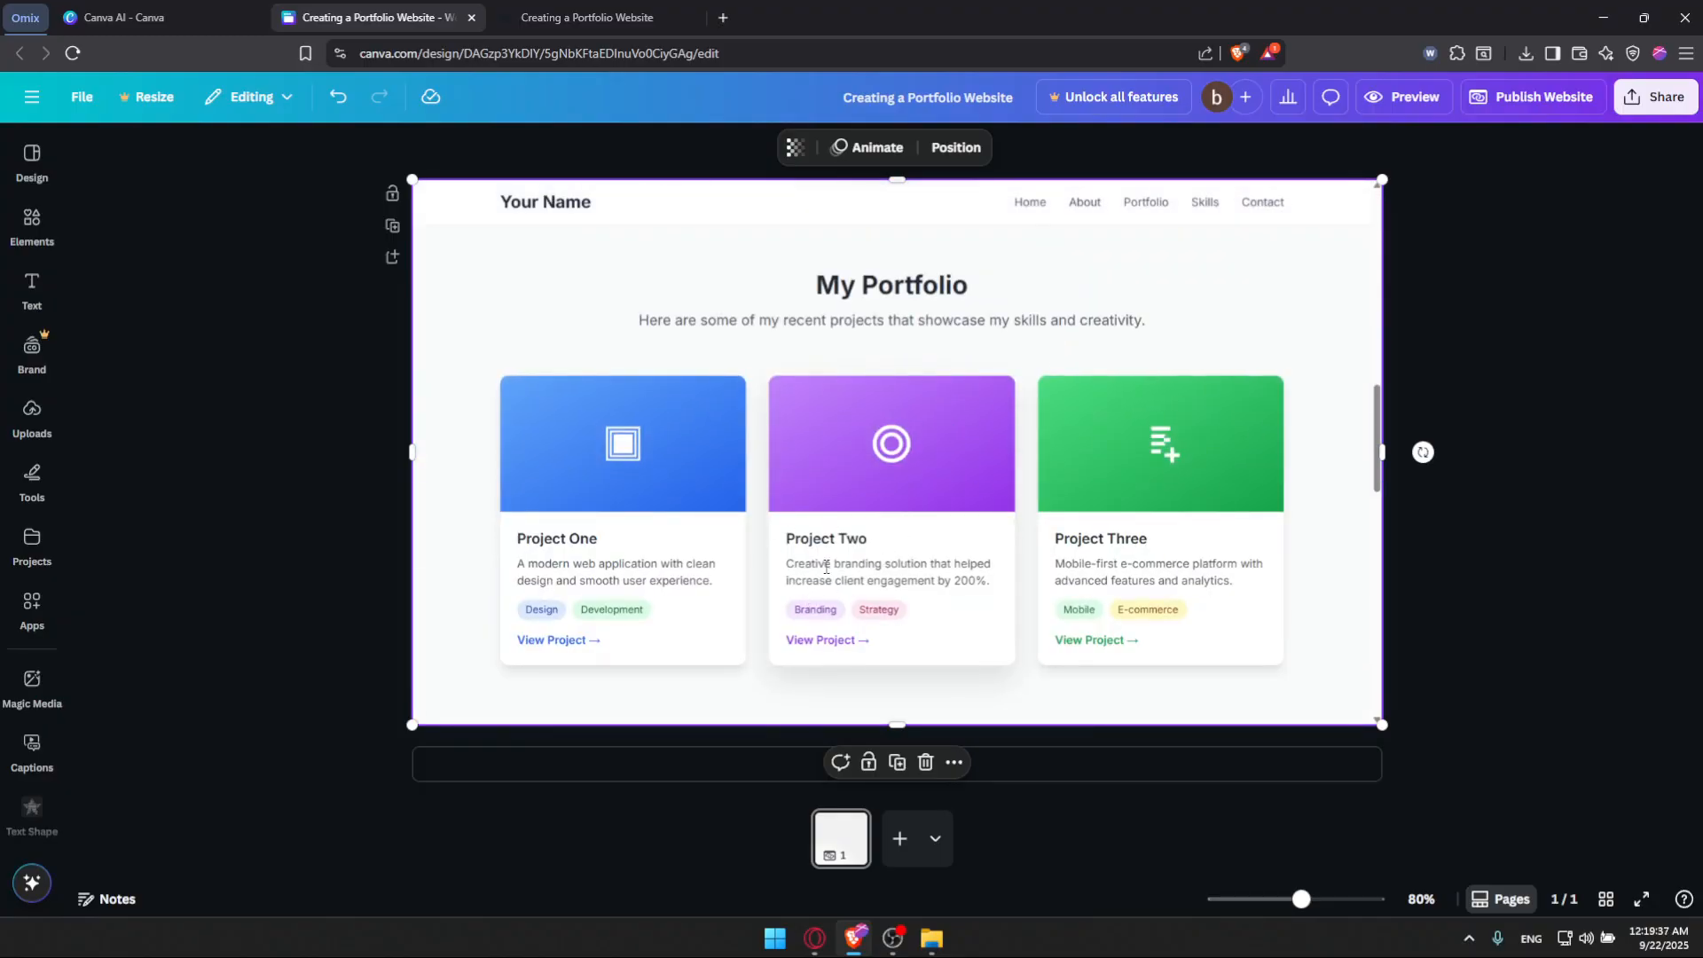
# Look through the quick actions offered for the portfolio embed, and close the list without applying any
pyautogui.click(32, 883)
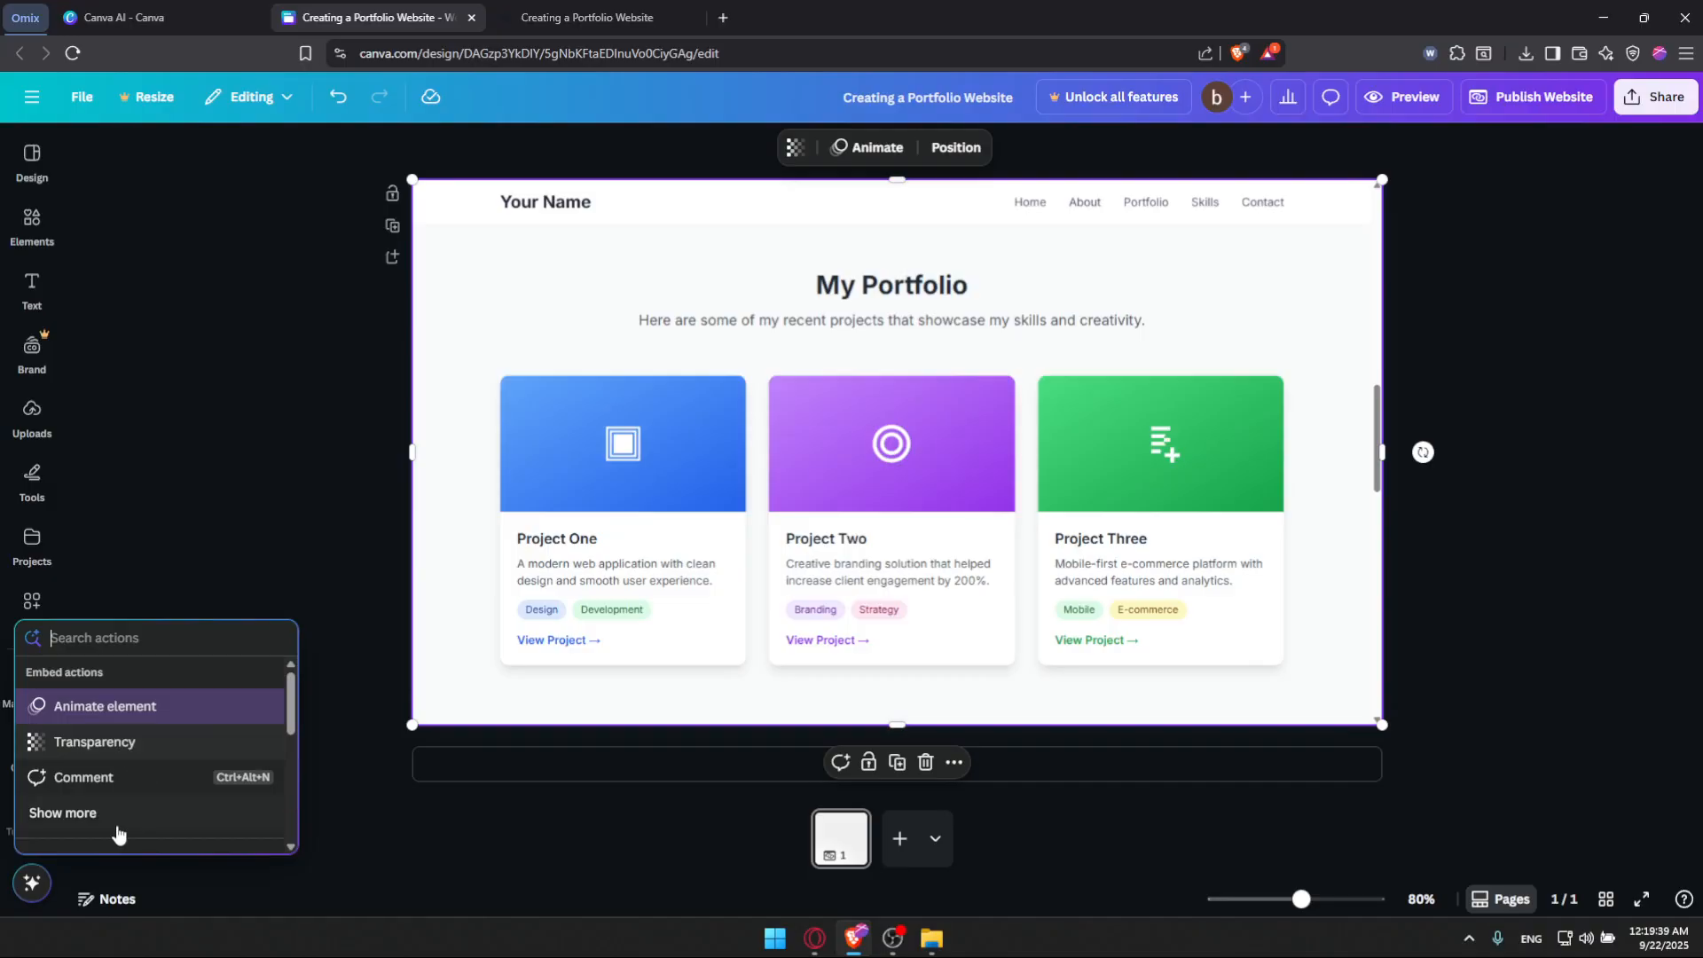
pyautogui.scroll(-5, 177, 736)
pyautogui.scroll(4, 182, 740)
pyautogui.click(414, 816)
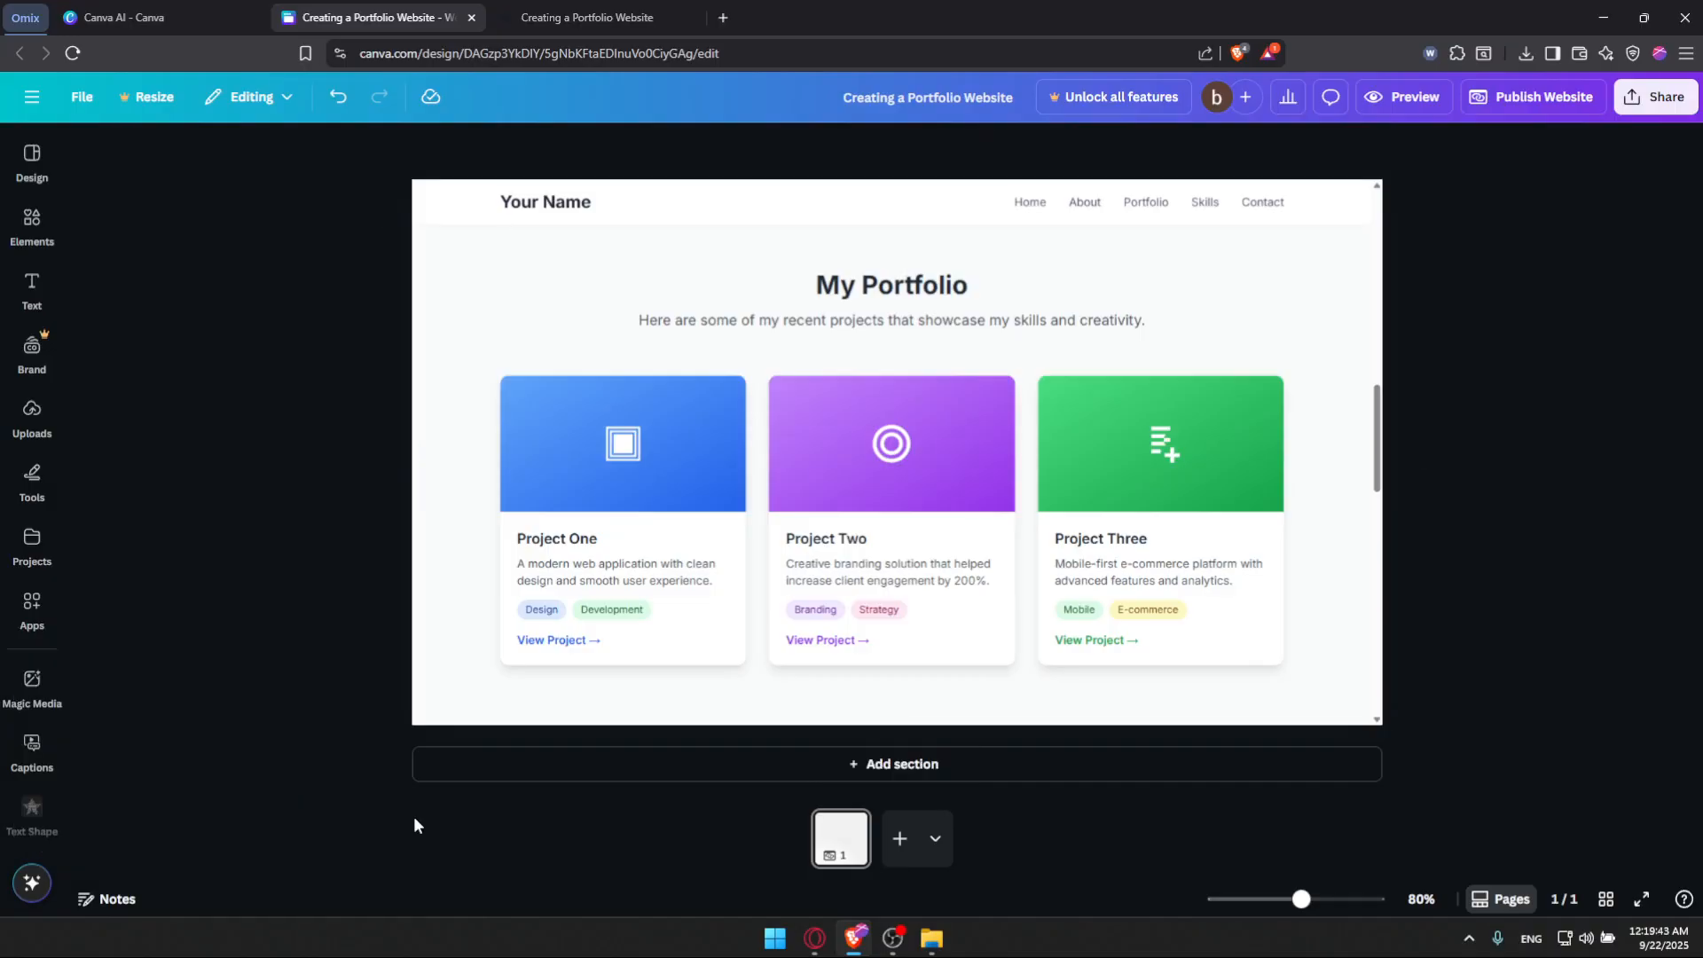